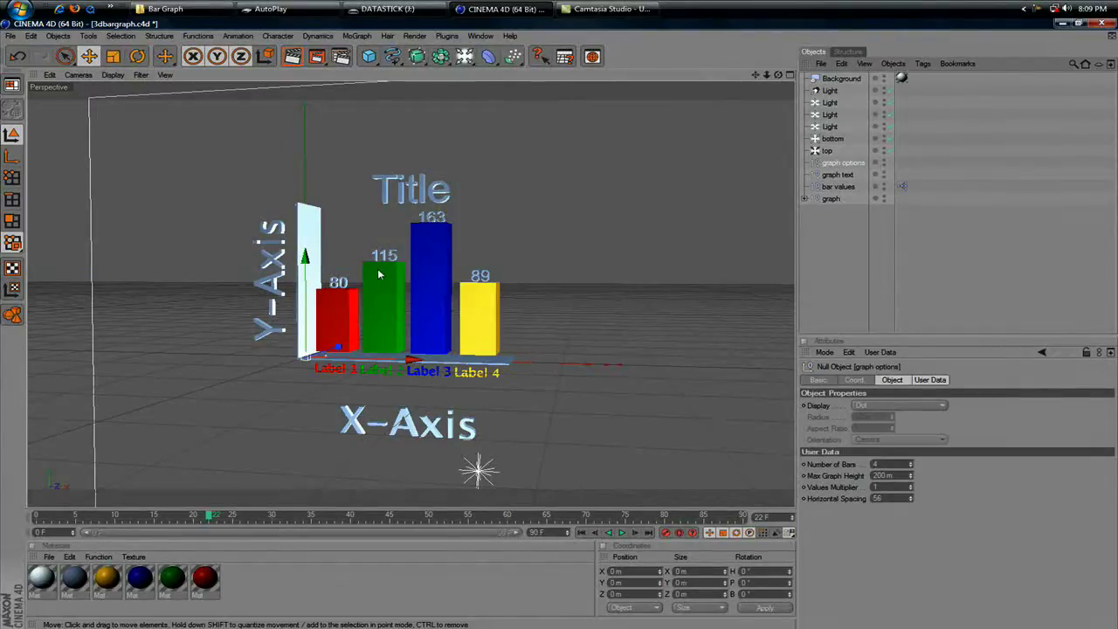
# Step: Play and scrub the finished bar graph animation to examine how the bars and their values grow
pyautogui.moveTo(85, 518); pyautogui.dragTo(25, 521)
pyautogui.click(621, 535)
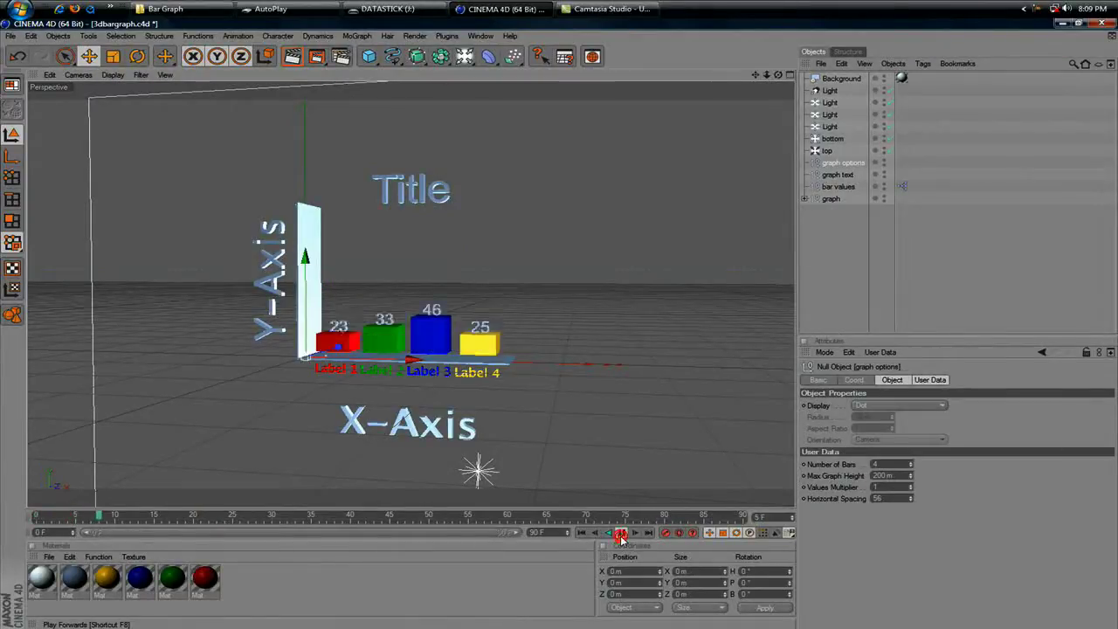
pyautogui.click(524, 321)
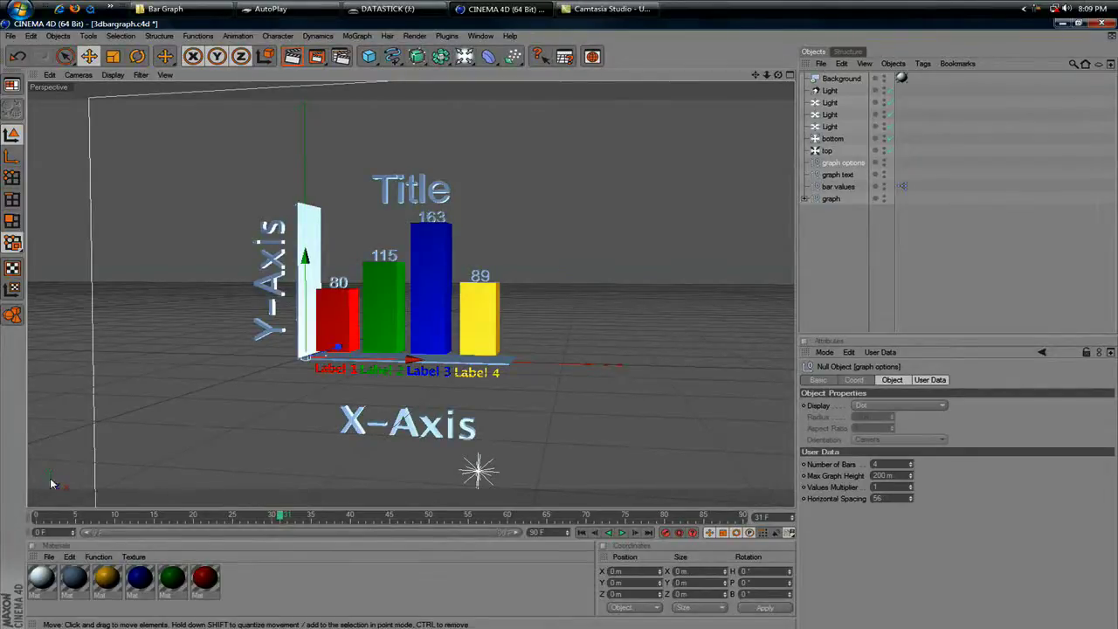
pyautogui.moveTo(36, 518); pyautogui.dragTo(200, 521)
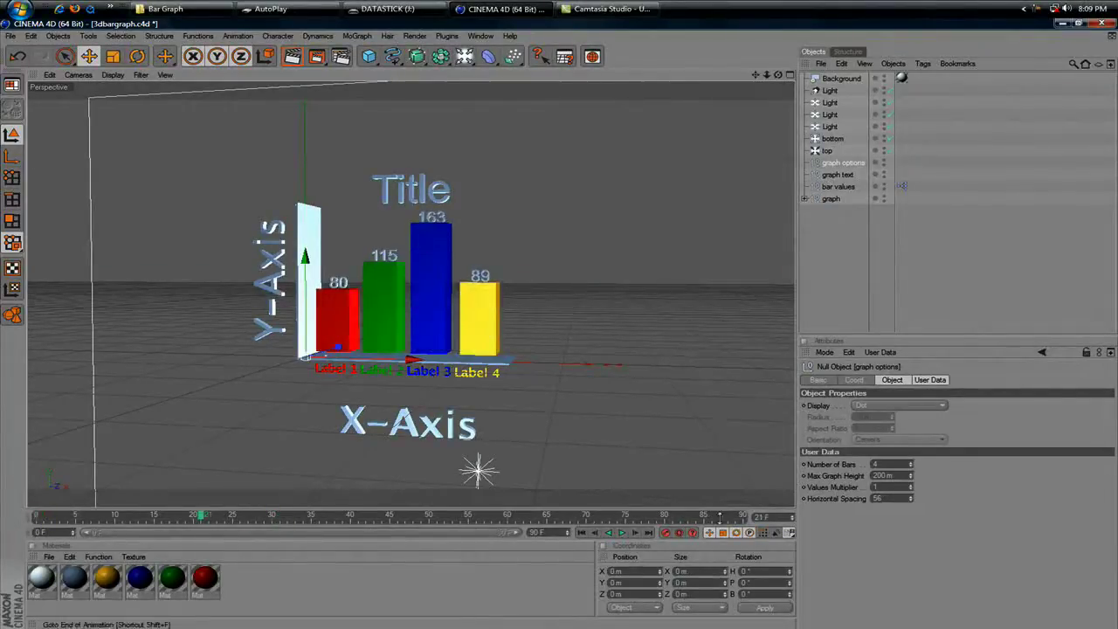
# Step: Set the graph's Horizontal Spacing to 100 in the graph options user data
pyautogui.click(880, 497)
pyautogui.write('100')
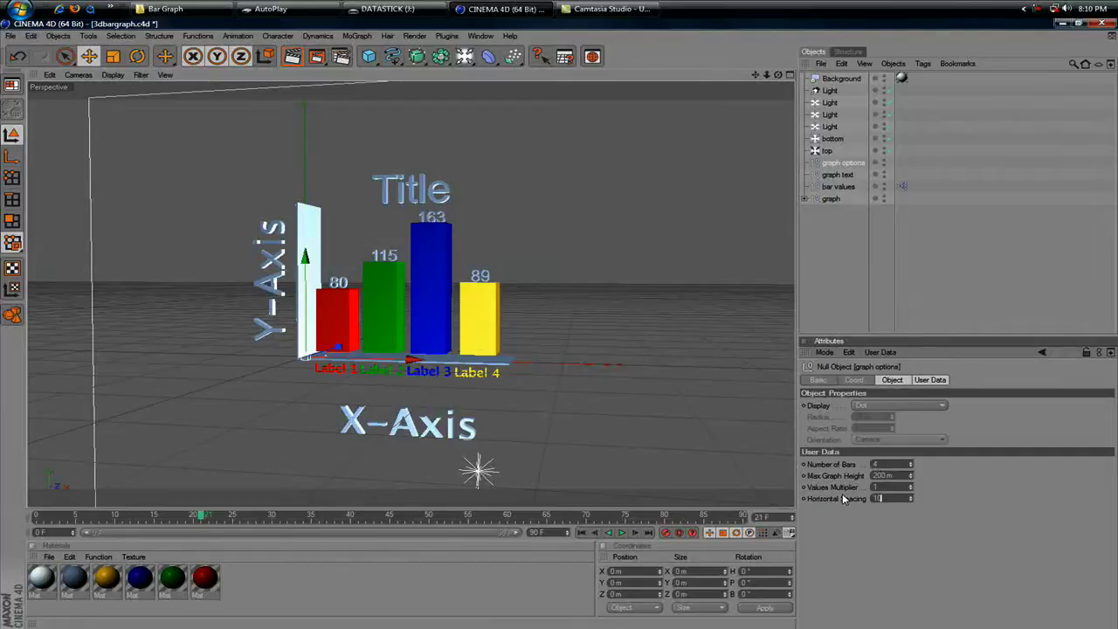
pyautogui.press('Return')
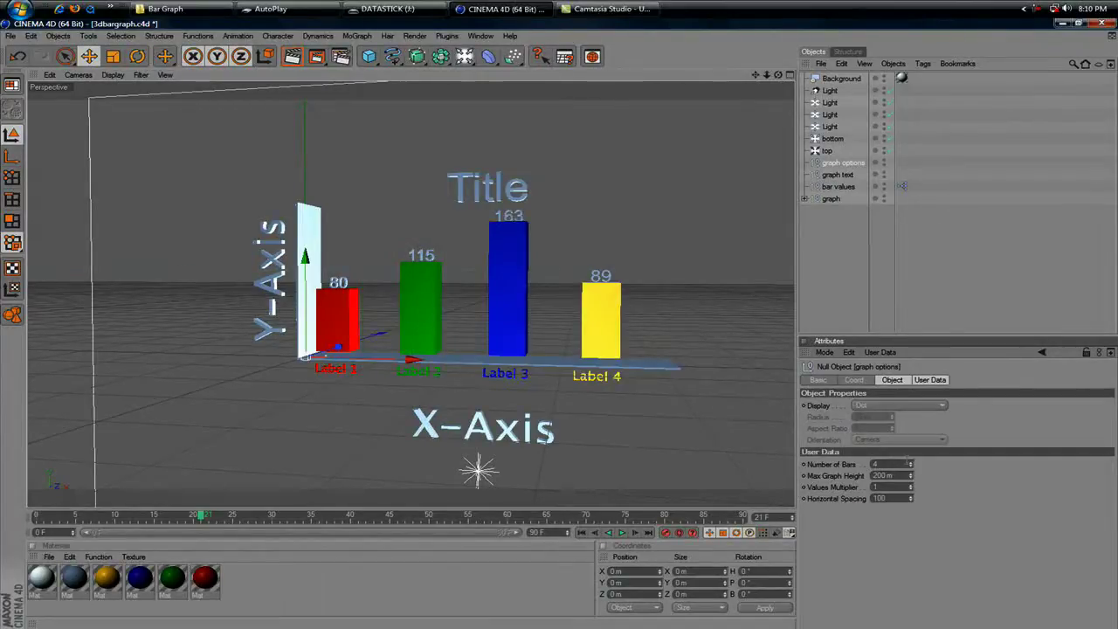
# Step: Reduce the Number of Bars to 2 and raise it to 5 in the graph options
pyautogui.click(910, 462)
pyautogui.click(910, 467)
pyautogui.click(910, 467)
pyautogui.click(909, 467)
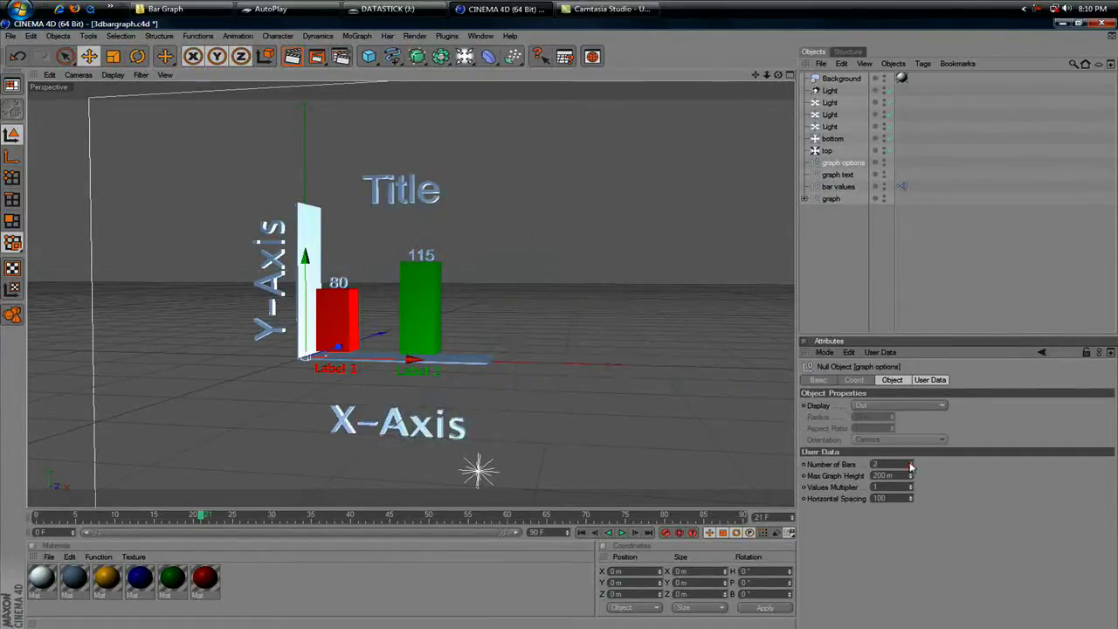
pyautogui.click(910, 462)
pyautogui.click(910, 462)
pyautogui.click(910, 462)
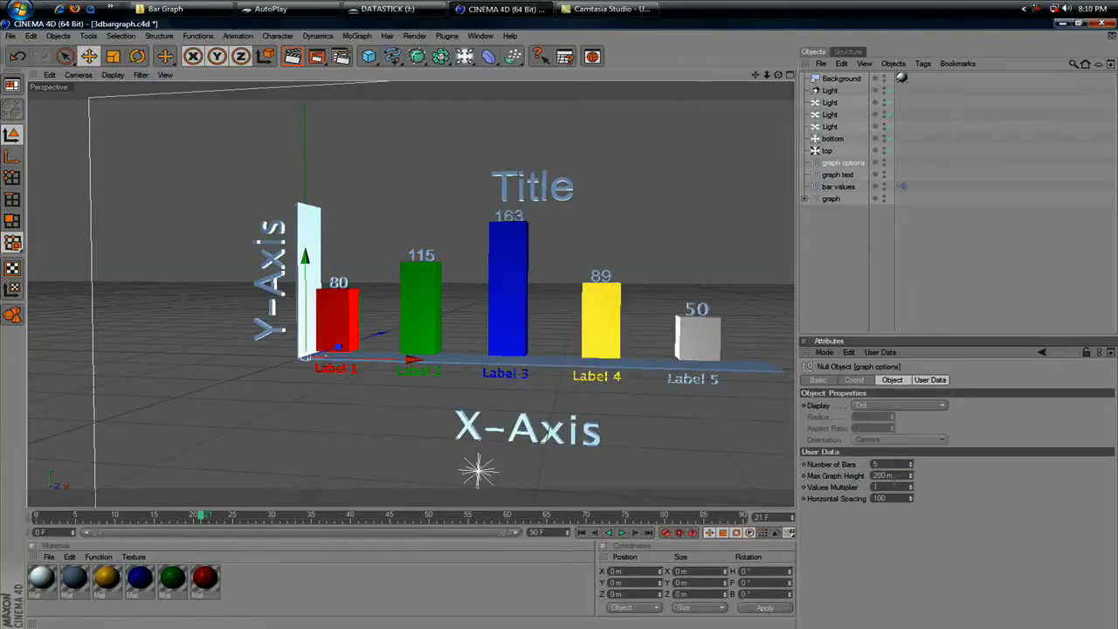
# Step: Examine the bar values and set the Graph Title in the graph text object to "Text Graph Title"
pyautogui.click(839, 186)
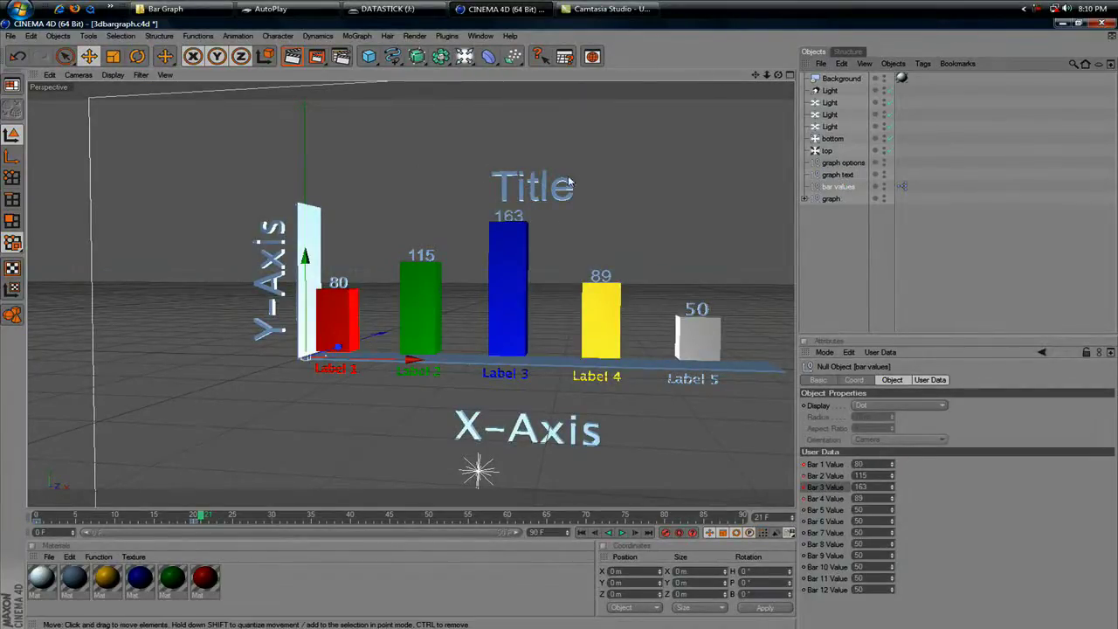
pyautogui.click(825, 175)
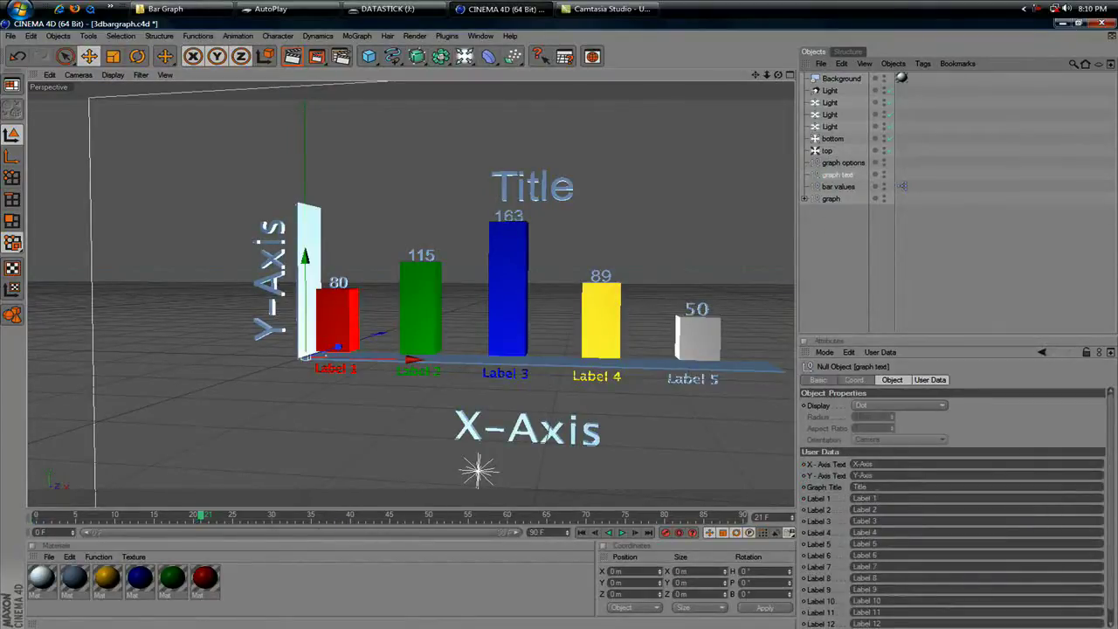
pyautogui.moveTo(882, 488); pyautogui.dragTo(821, 482)
pyautogui.write('Test')
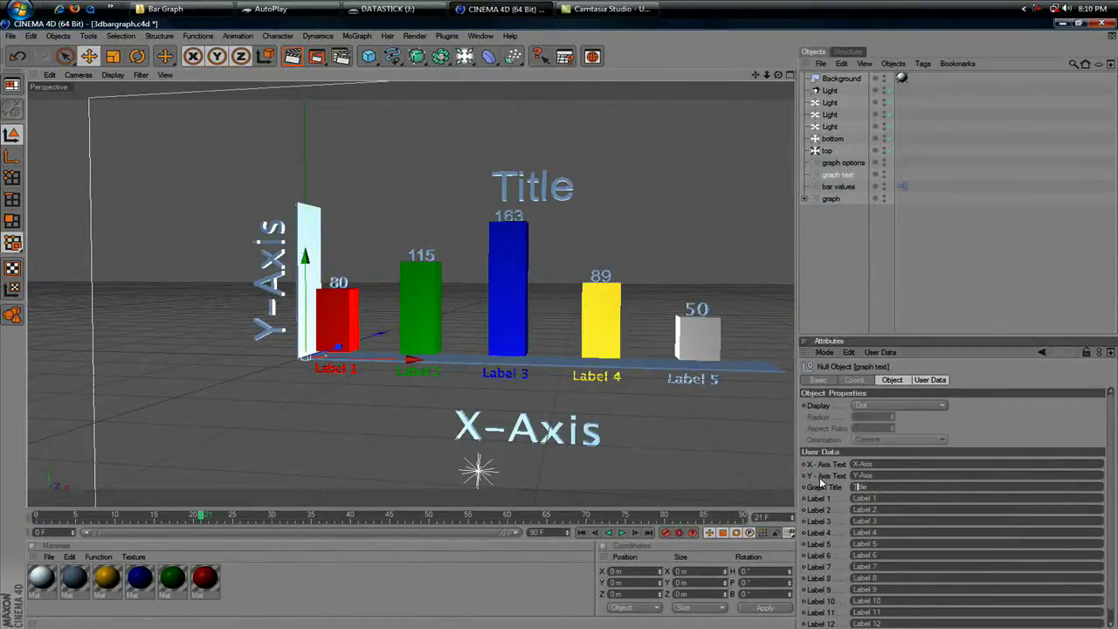
pyautogui.write(' of Graph')
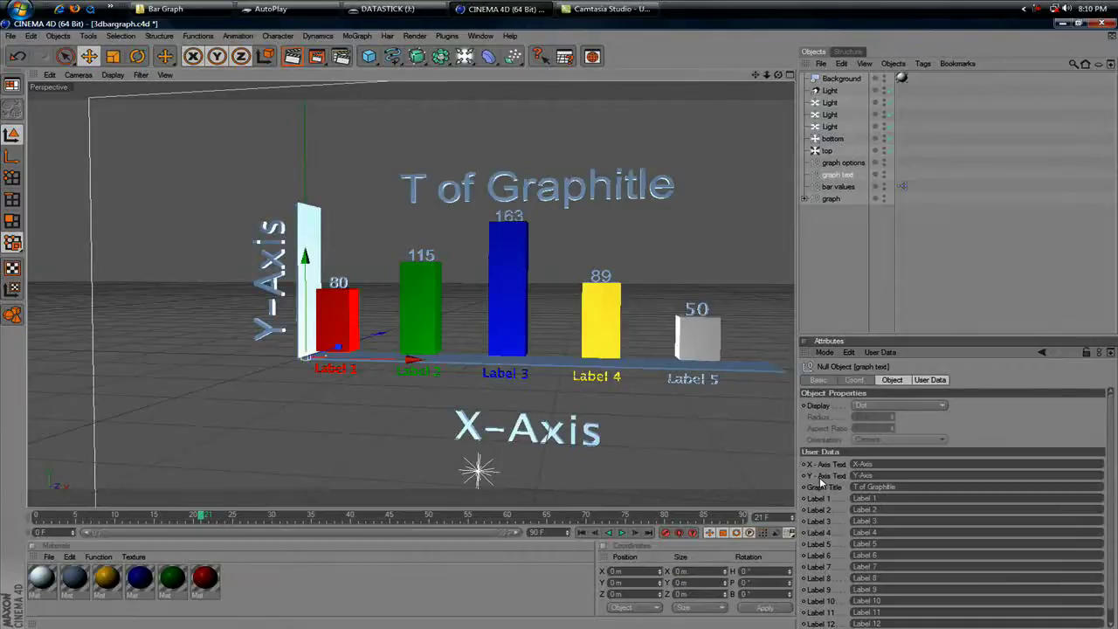
pyautogui.hotkey('ctrl', 'a')
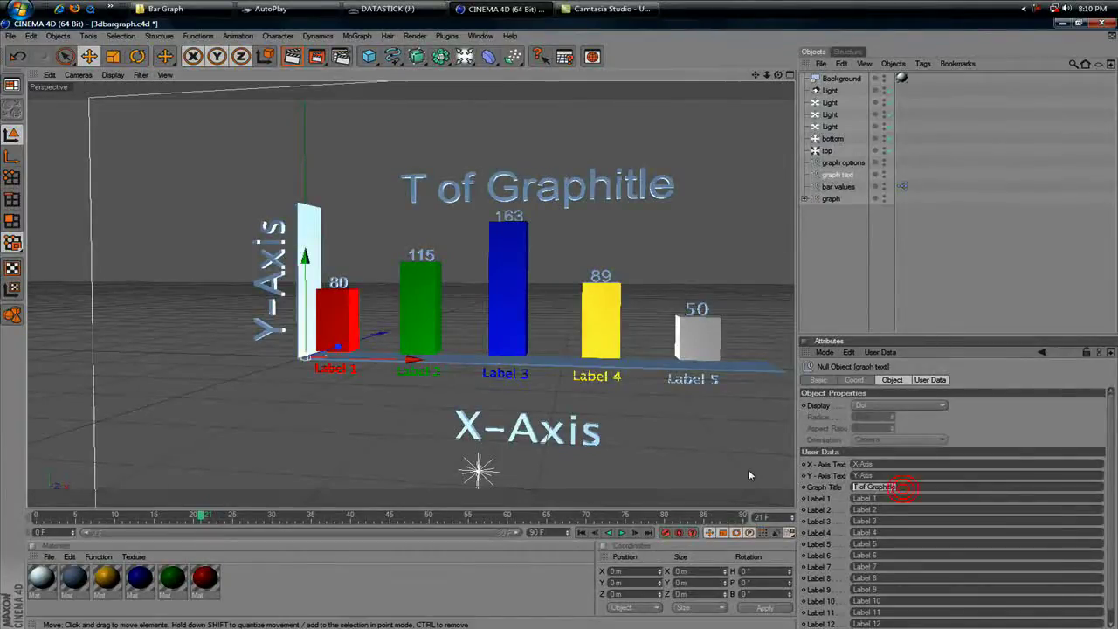
pyautogui.write('Text Graph Title')
pyautogui.press('Return')
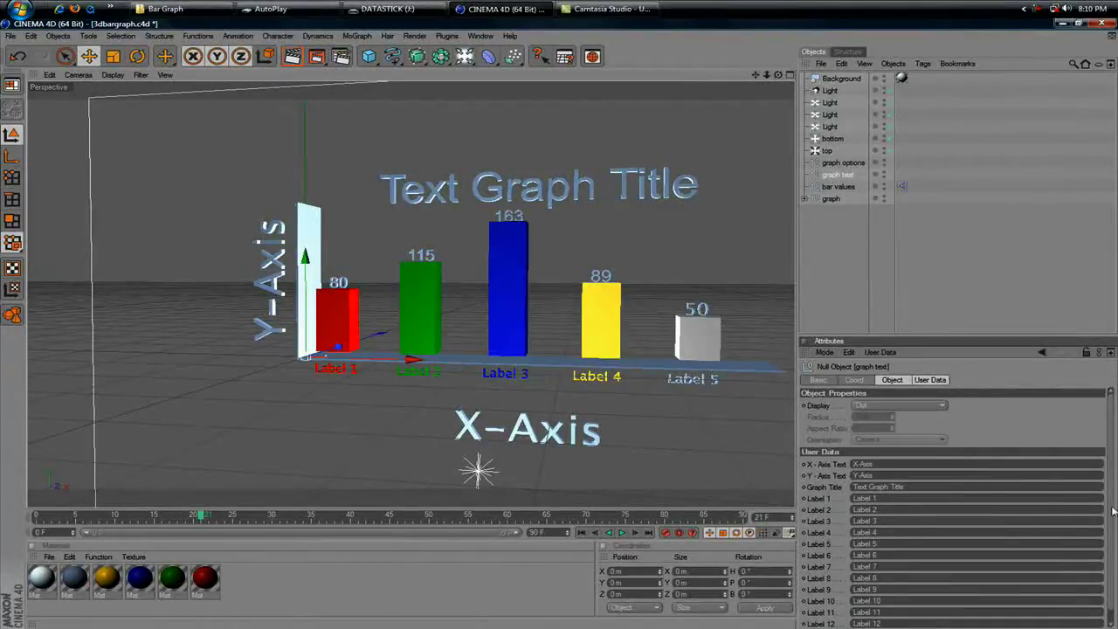
# Step: Try a different font for all of the graph text and undo the font change
pyautogui.scroll(-1, 1109, 458)
pyautogui.click(927, 622)
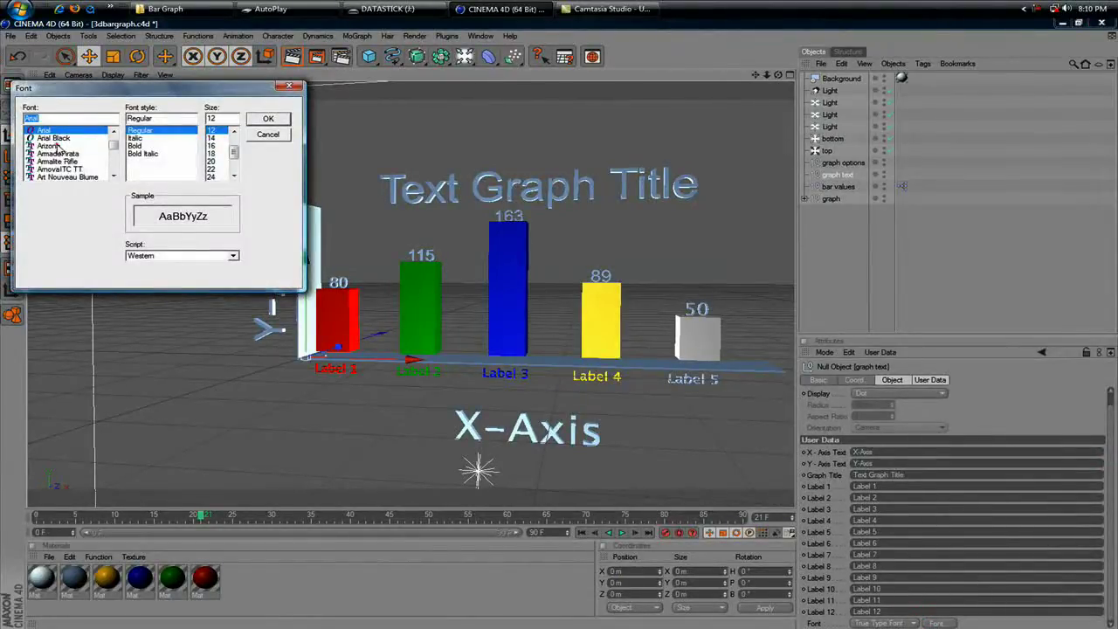
pyautogui.click(54, 146)
pyautogui.click(268, 118)
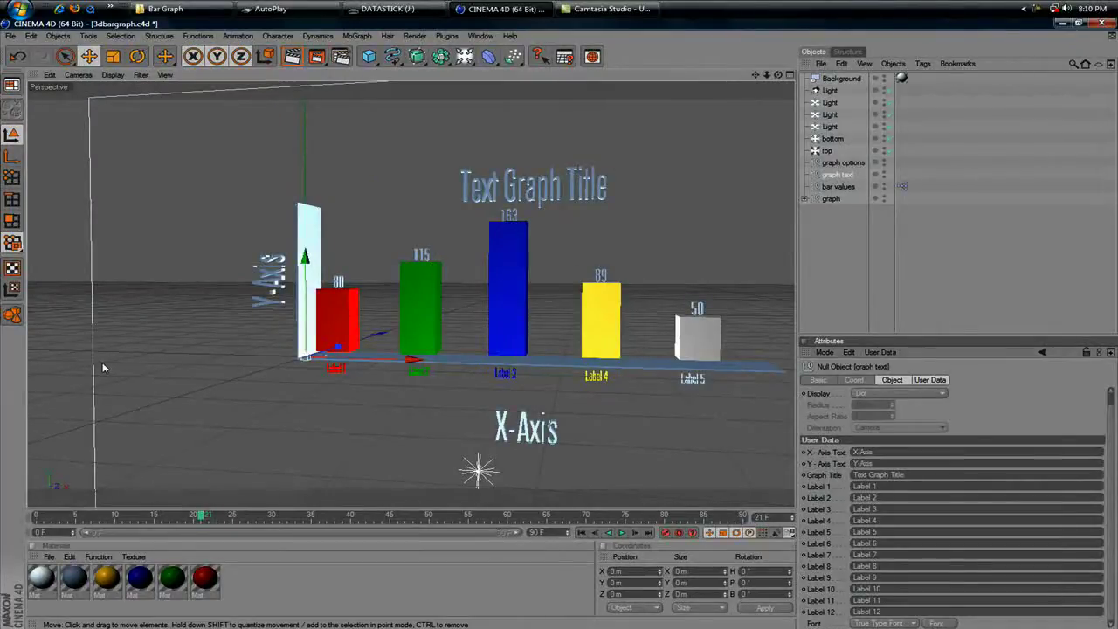
pyautogui.hotkey('ctrl', 'z')
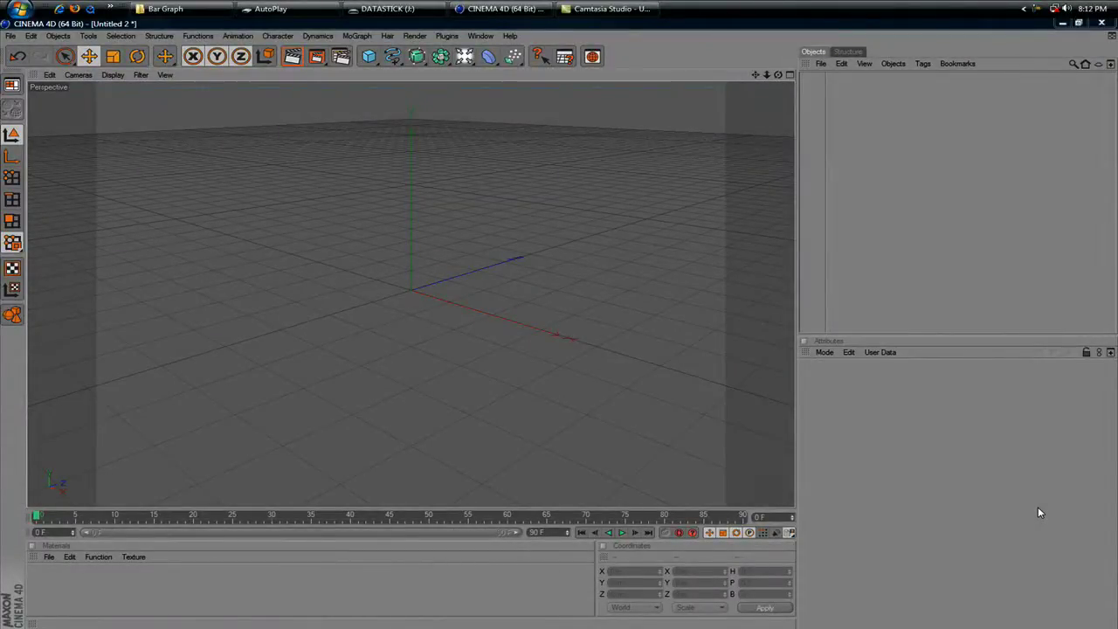
# Step: Add a Profile spline to the empty scene and change its type to L Shape
pyautogui.click(392, 56)
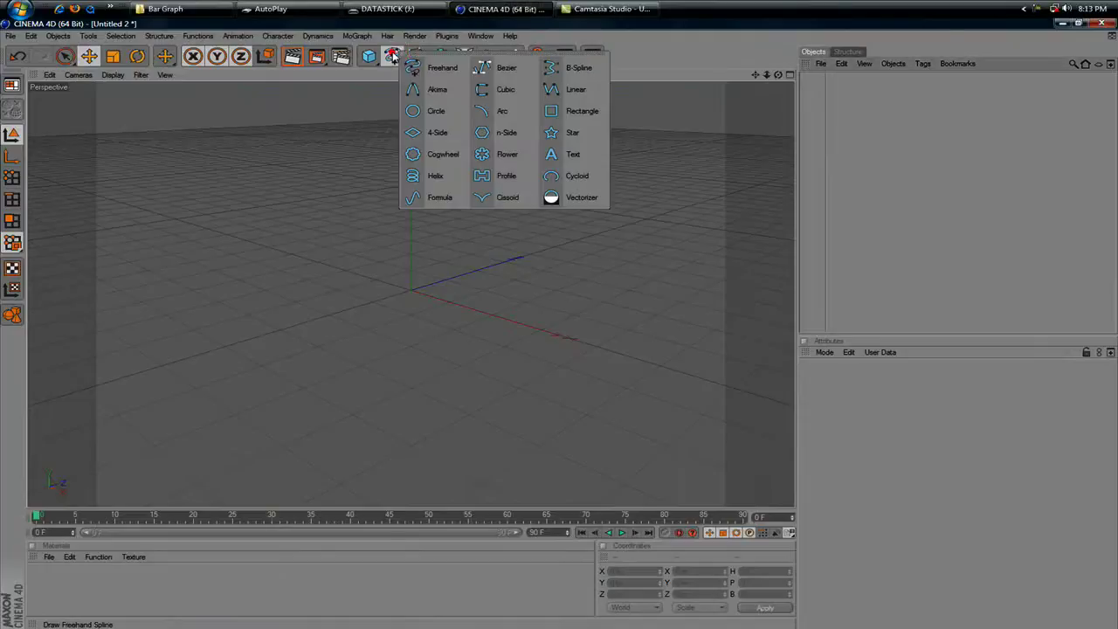
pyautogui.click(489, 177)
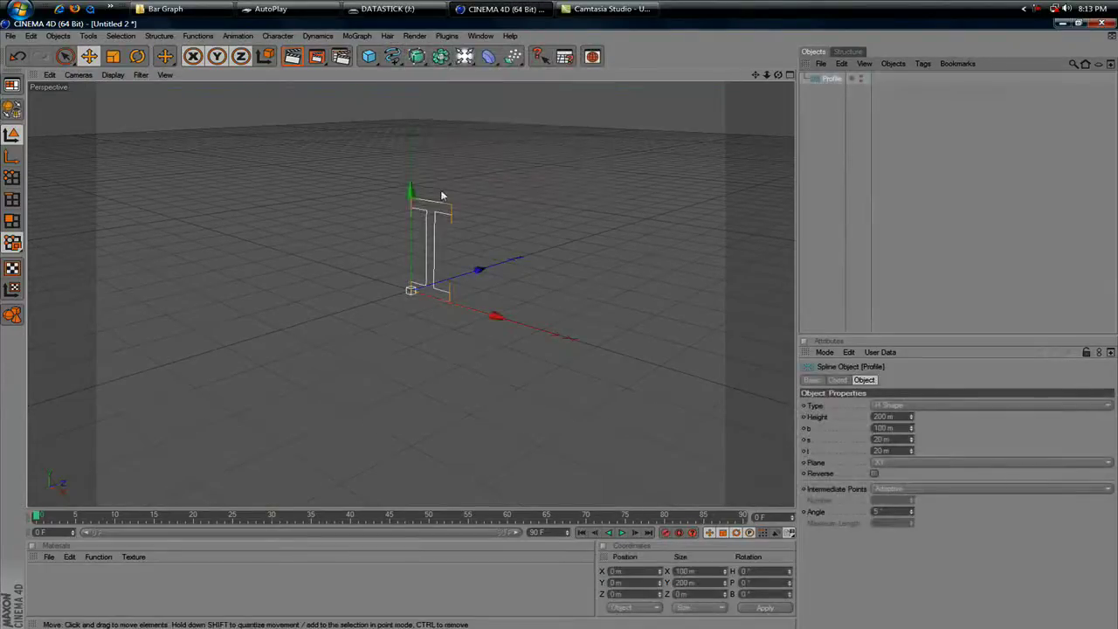
pyautogui.click(897, 406)
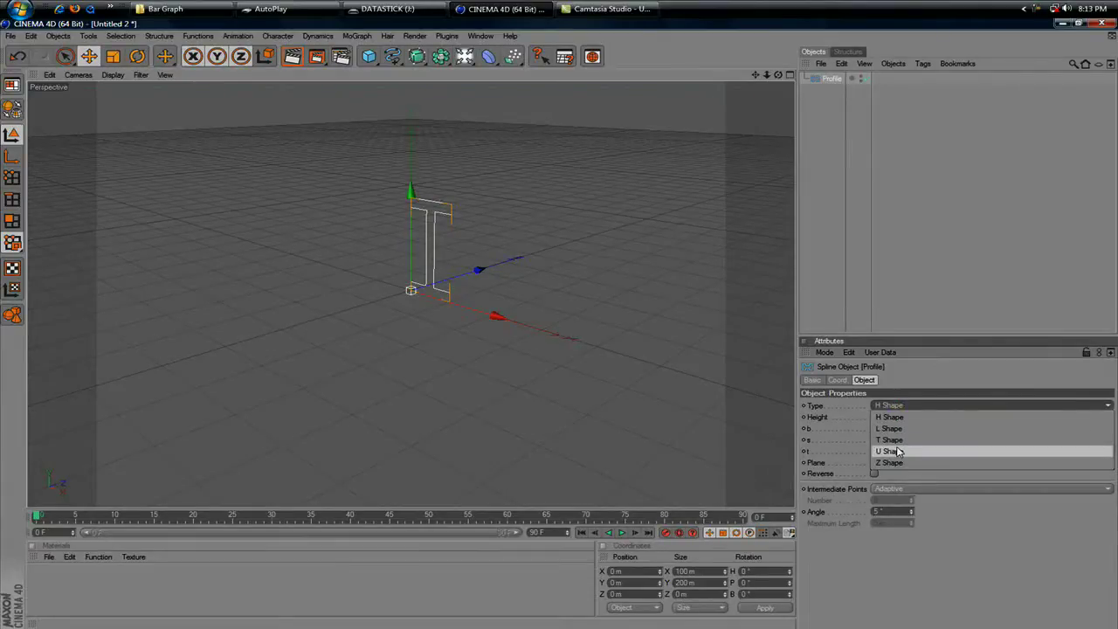
pyautogui.click(898, 428)
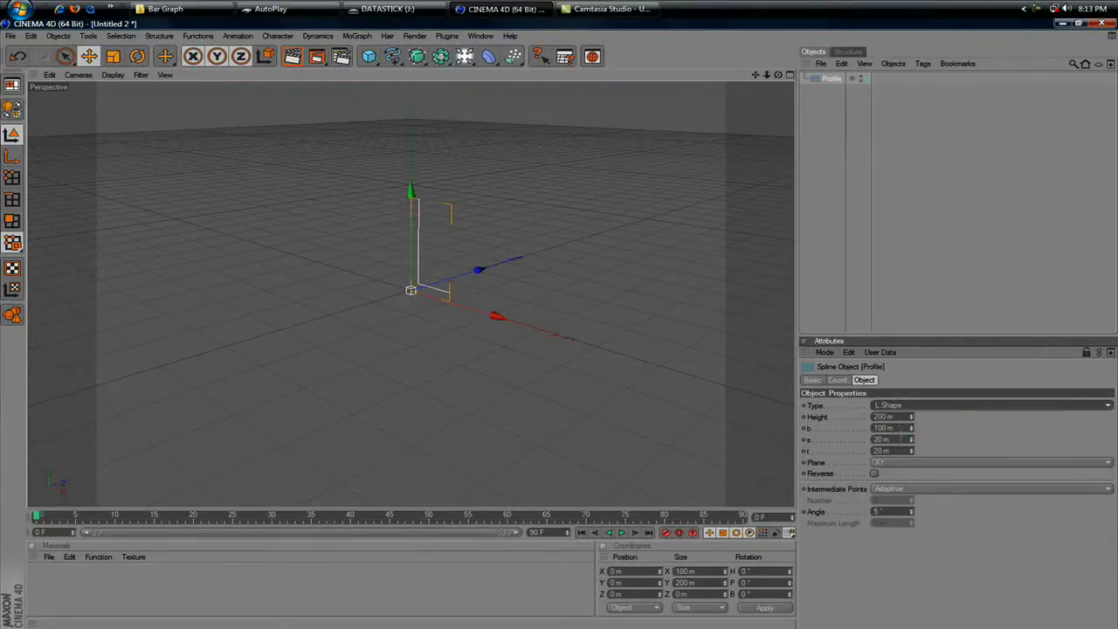
# Step: Set both thickness values, s and t, of the L-shaped profile to 2 m
pyautogui.doubleClick(901, 439)
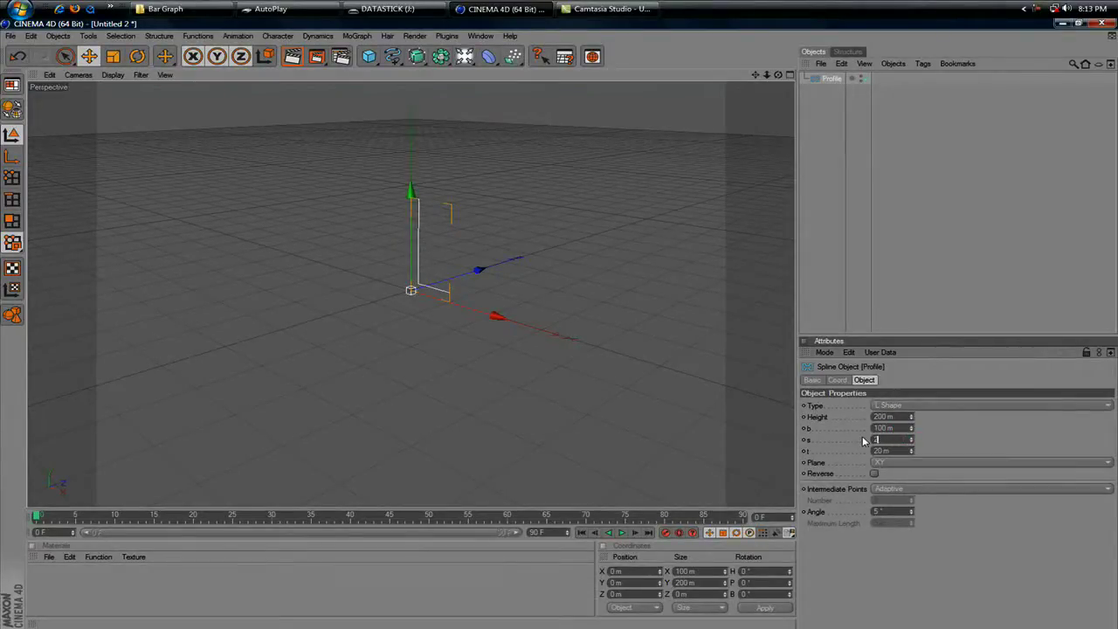
pyautogui.write('22')
pyautogui.click(889, 450)
pyautogui.write('2')
pyautogui.doubleClick(890, 439)
# Step: Set the L-shaped profile's b value and its height to 400 m each
pyautogui.click(895, 428)
pyautogui.moveTo(898, 428); pyautogui.dragTo(833, 419)
pyautogui.write('400')
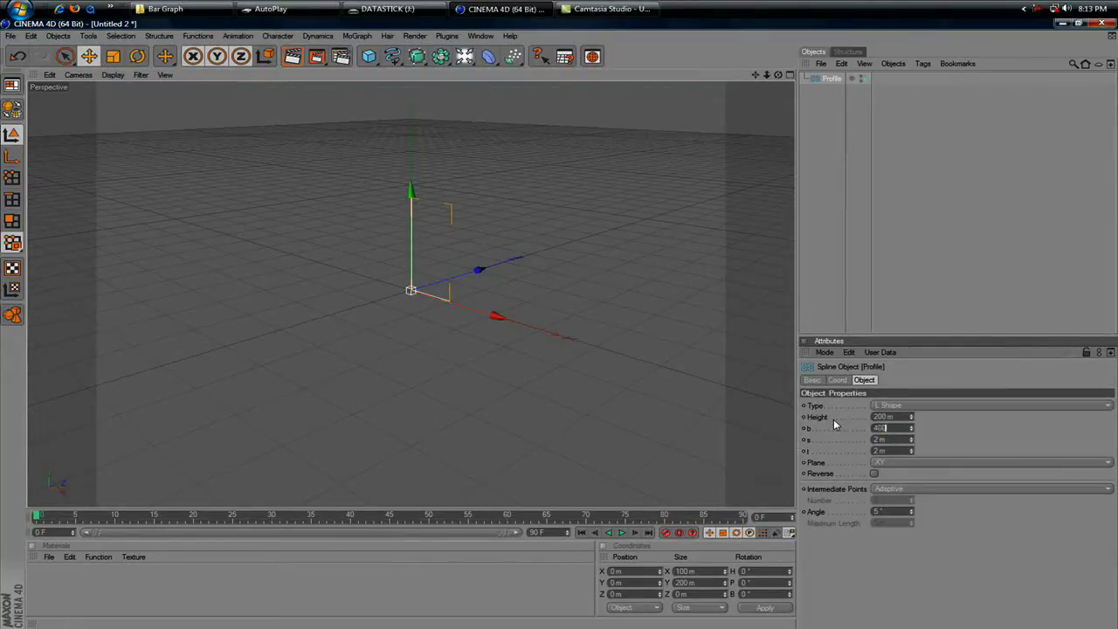
pyautogui.hotkey('shift', 'Tab')
pyautogui.write('400')
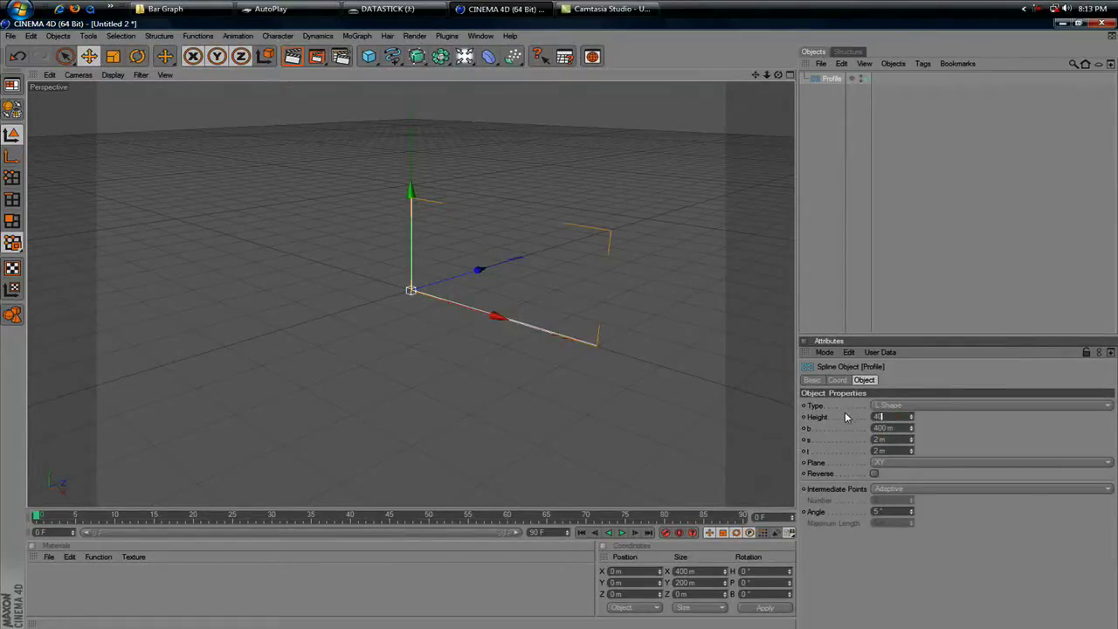
pyautogui.press('Return')
pyautogui.click(914, 135)
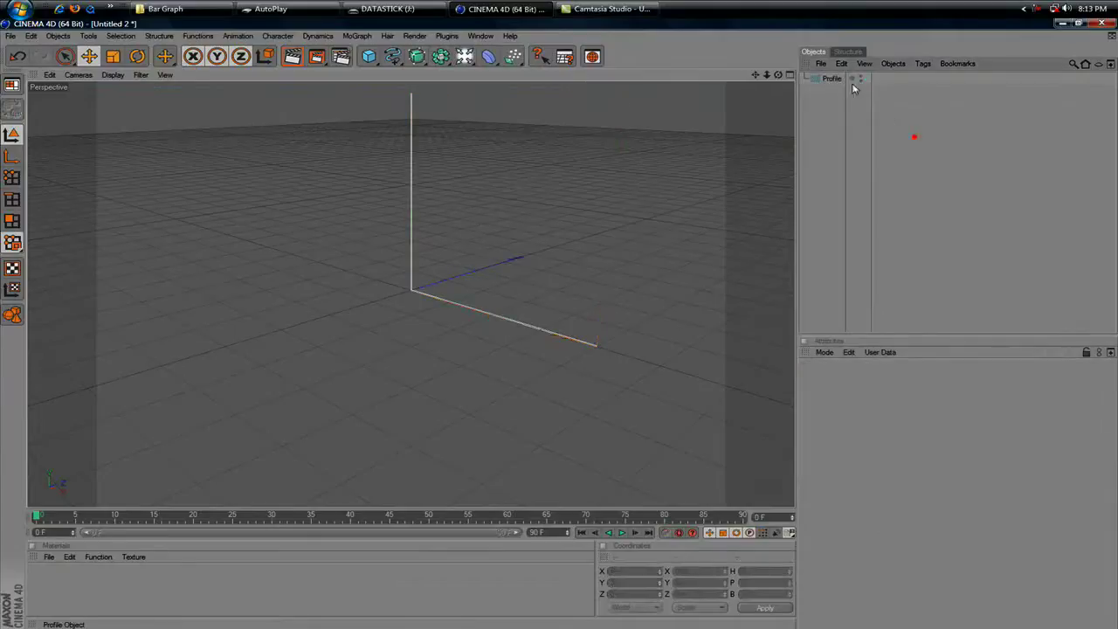
# Step: Extrude the L-shaped profile by nesting it under a new Extrude NURBS object renamed "axis"
pyautogui.click(416, 56)
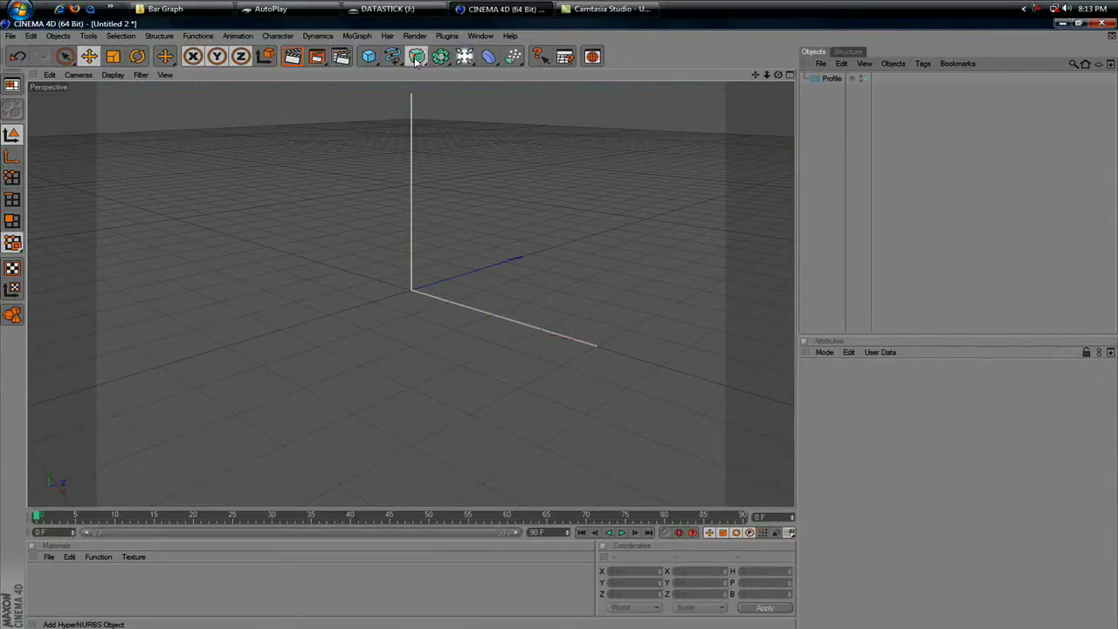
pyautogui.click(555, 77)
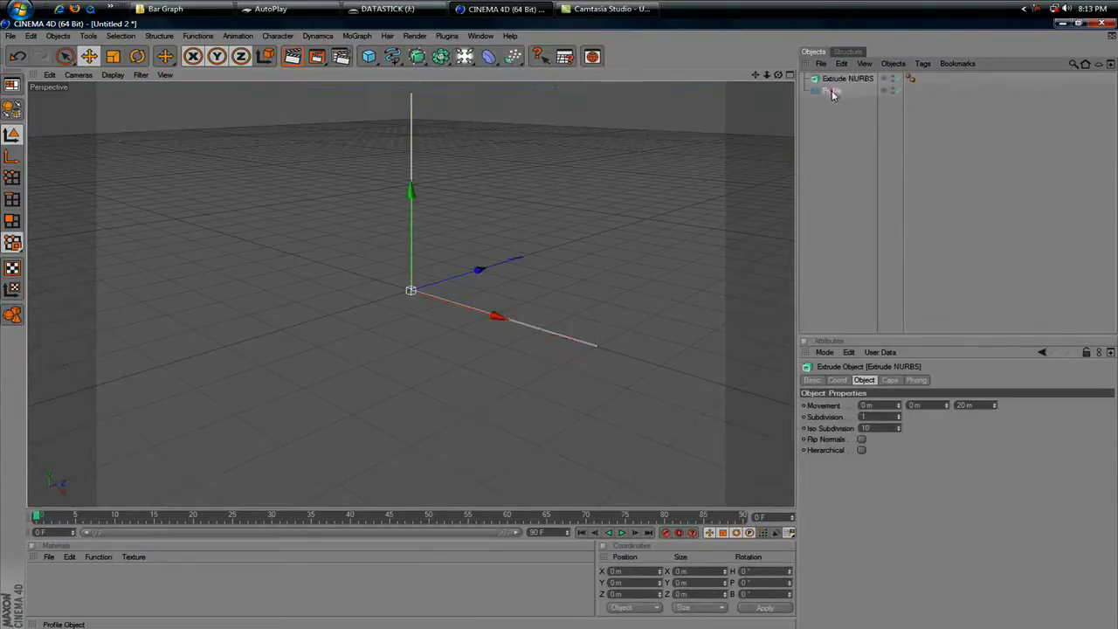
pyautogui.moveTo(831, 91)
pyautogui.mouseDown()
pyautogui.moveTo(848, 94)
pyautogui.moveTo(844, 84)
pyautogui.mouseUp()
pyautogui.click(847, 79)
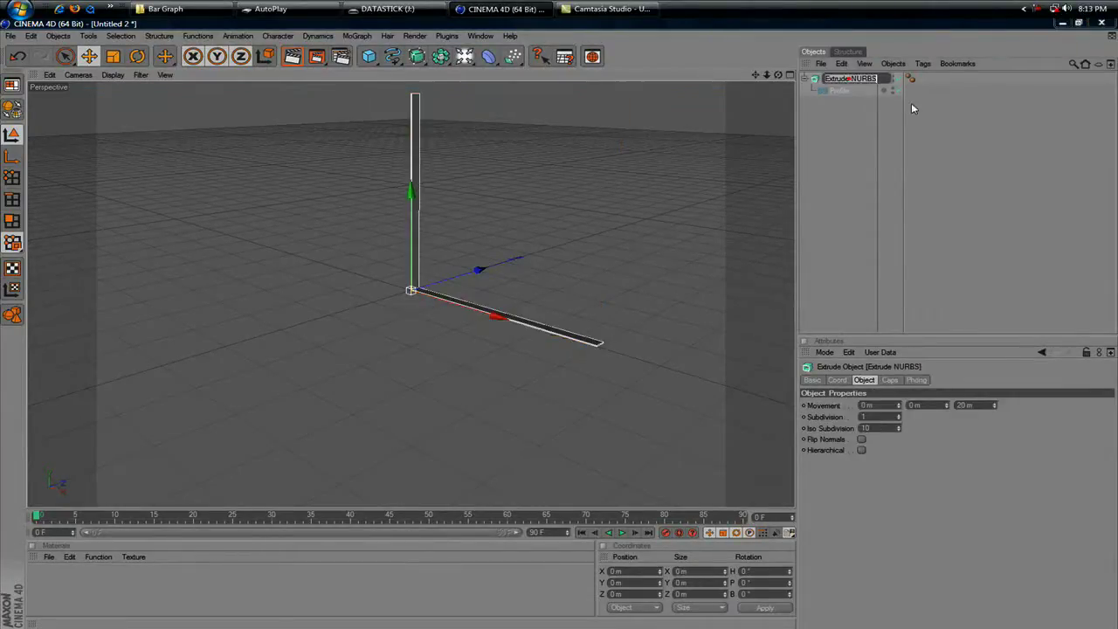
pyautogui.write('axis')
pyautogui.press('Return')
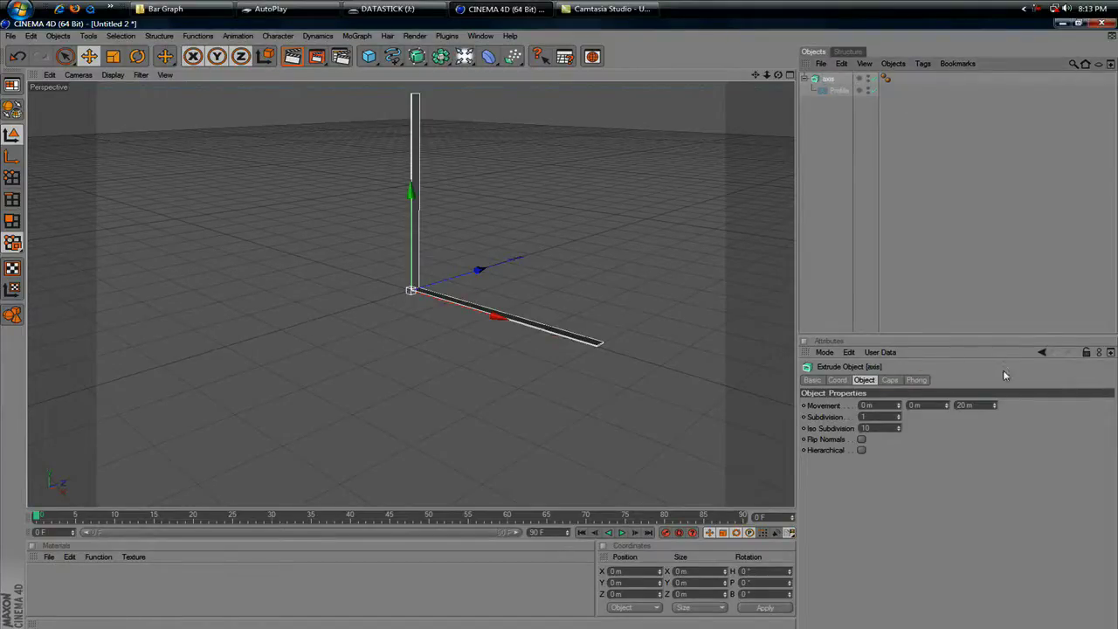
# Step: Set the axis object's extrusion movement along Z to 40 m
pyautogui.click(960, 405)
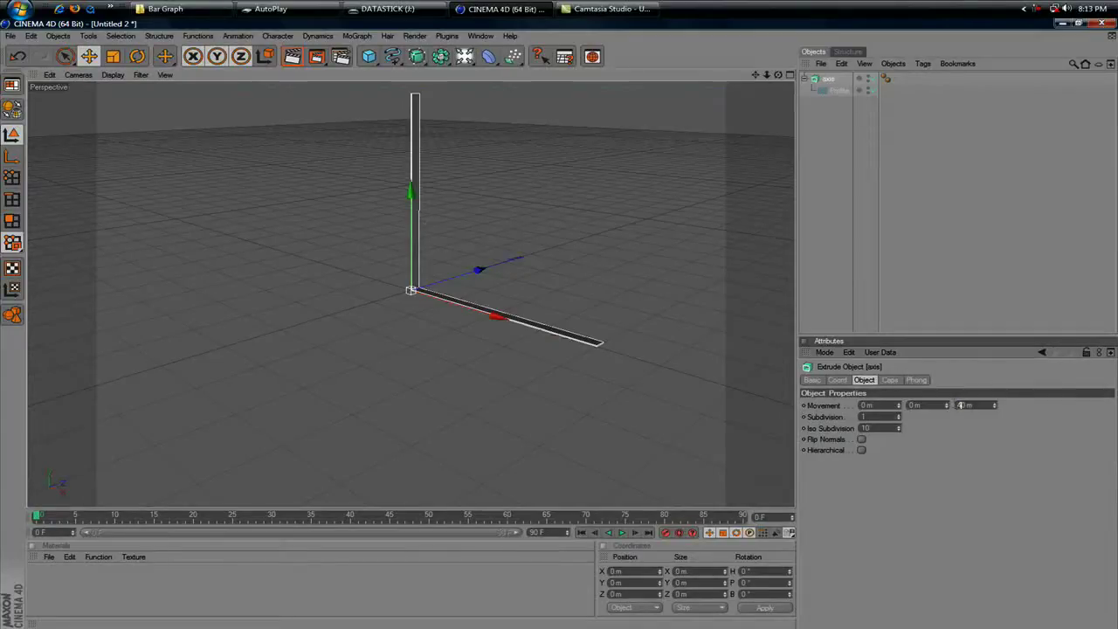
pyautogui.press('Return')
pyautogui.click(988, 195)
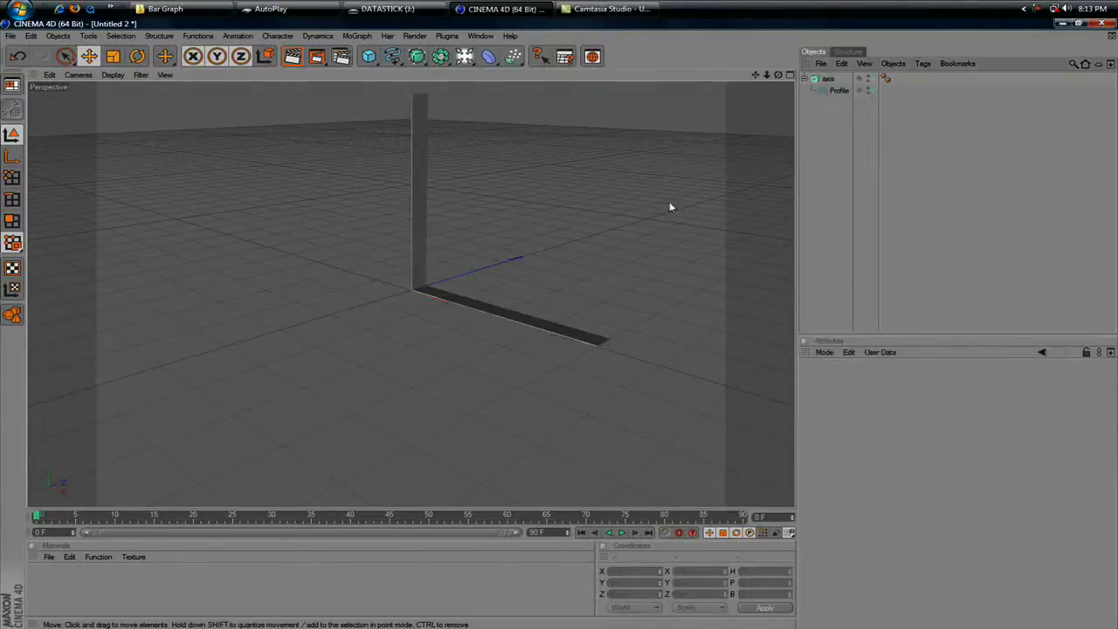
# Step: Add a rectangle spline to the scene and set its width and height to 40 m each
pyautogui.moveTo(755, 74)
pyautogui.mouseDown()
pyautogui.moveTo(732, 100)
pyautogui.moveTo(770, 82)
pyautogui.moveTo(757, 89)
pyautogui.mouseUp()
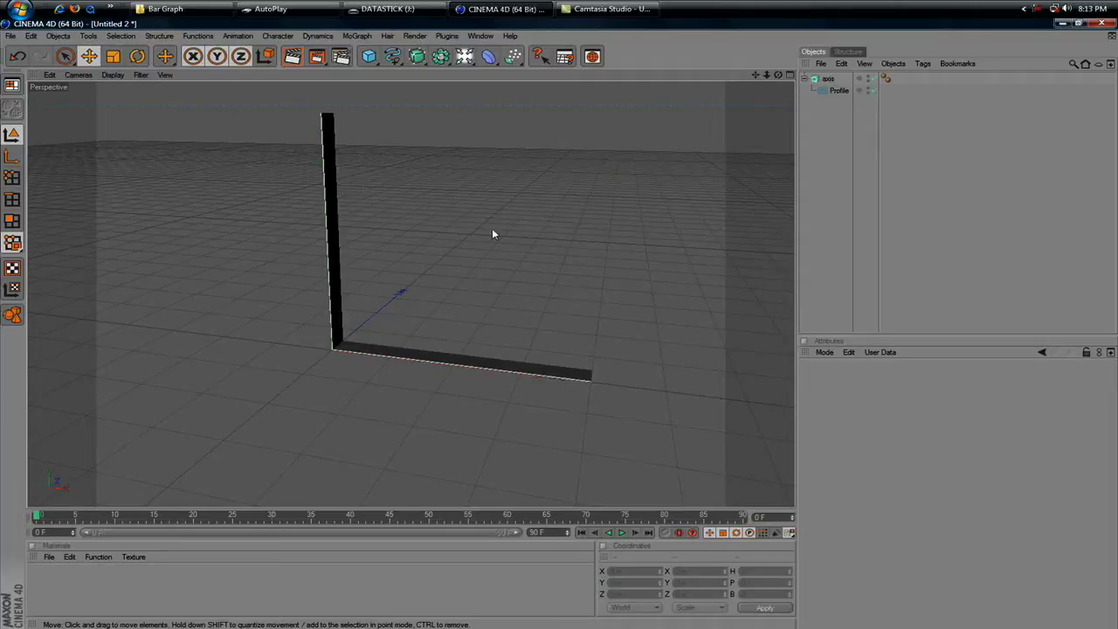
pyautogui.click(392, 55)
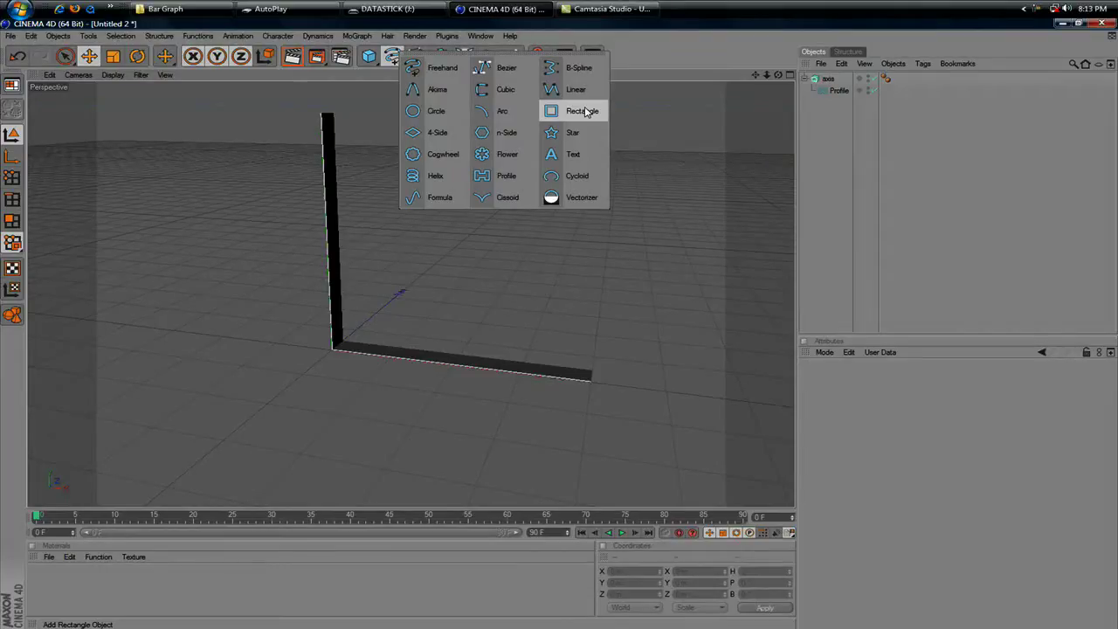
pyautogui.click(582, 111)
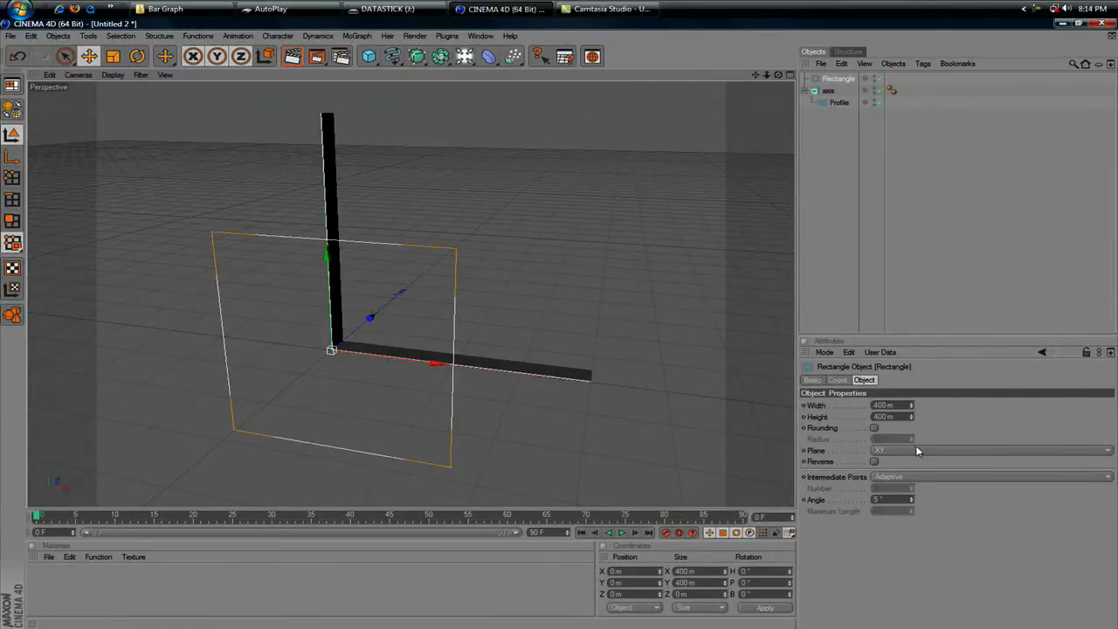
pyautogui.click(880, 405)
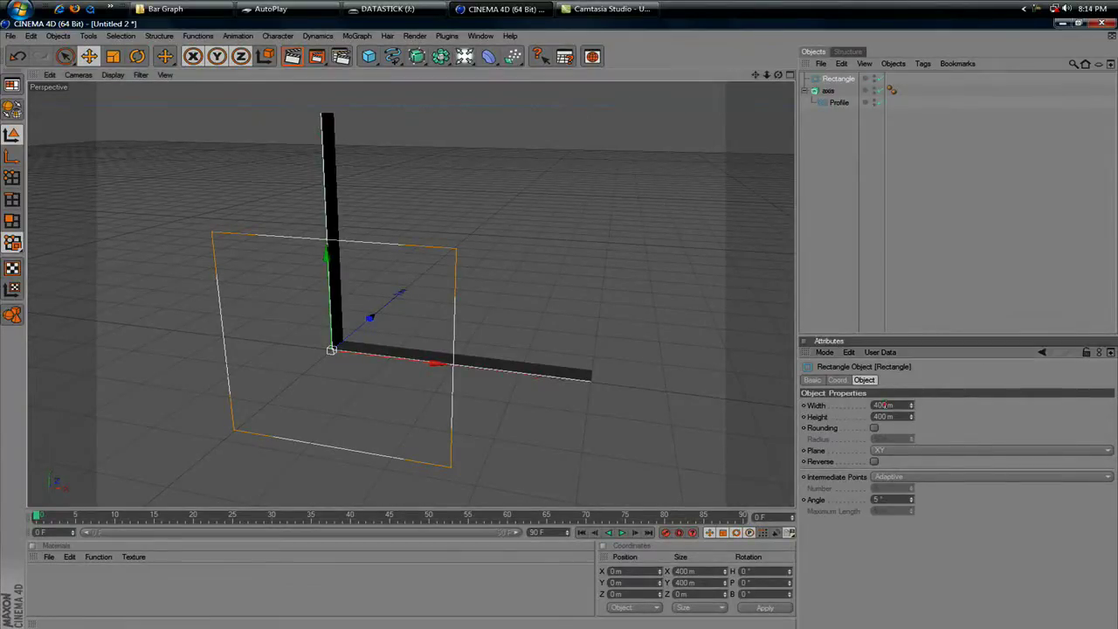
pyautogui.press('Tab')
pyautogui.write('40')
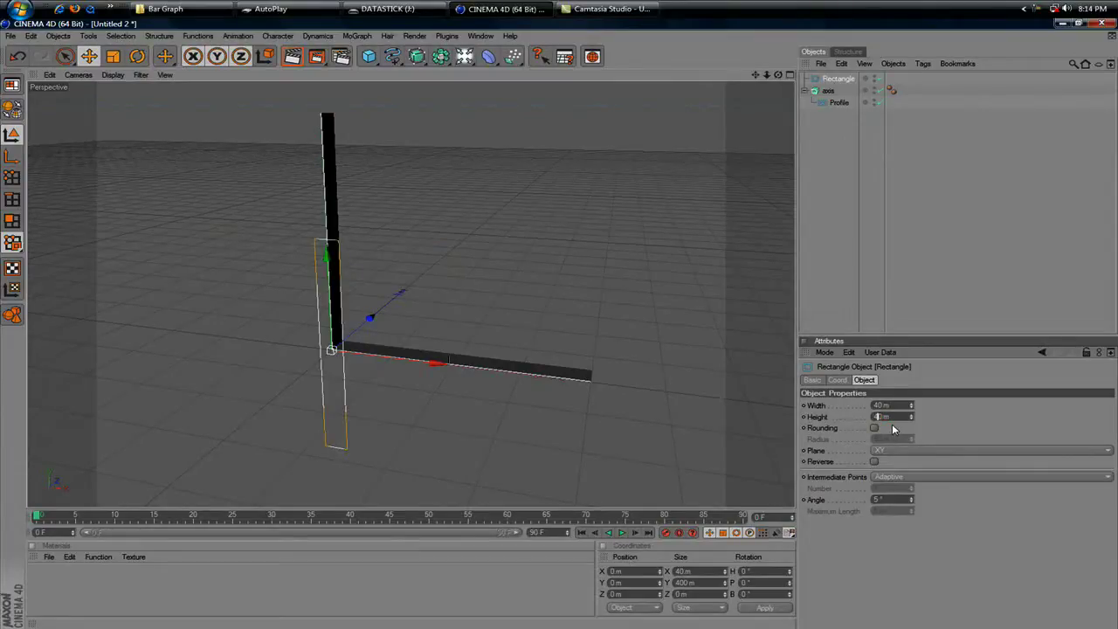
pyautogui.press('Return')
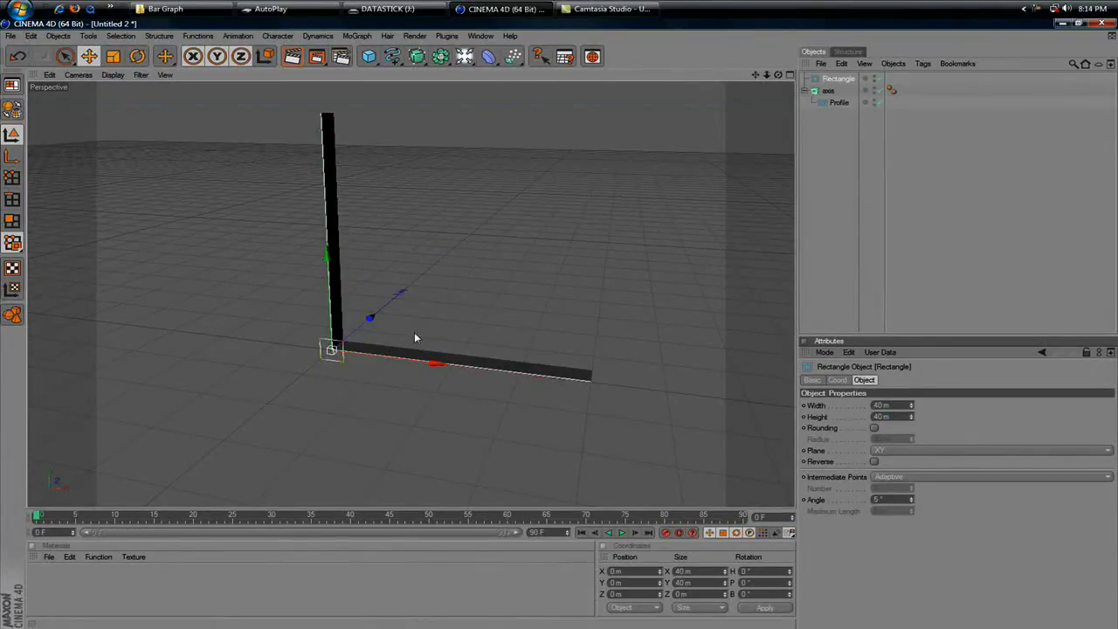
pyautogui.click(874, 428)
pyautogui.click(874, 428)
# Step: Extrude the rectangle by nesting it under a new Extrude NURBS object renamed "bar 1"
pyautogui.moveTo(416, 58); pyautogui.dragTo(587, 74)
pyautogui.doubleClick(851, 79)
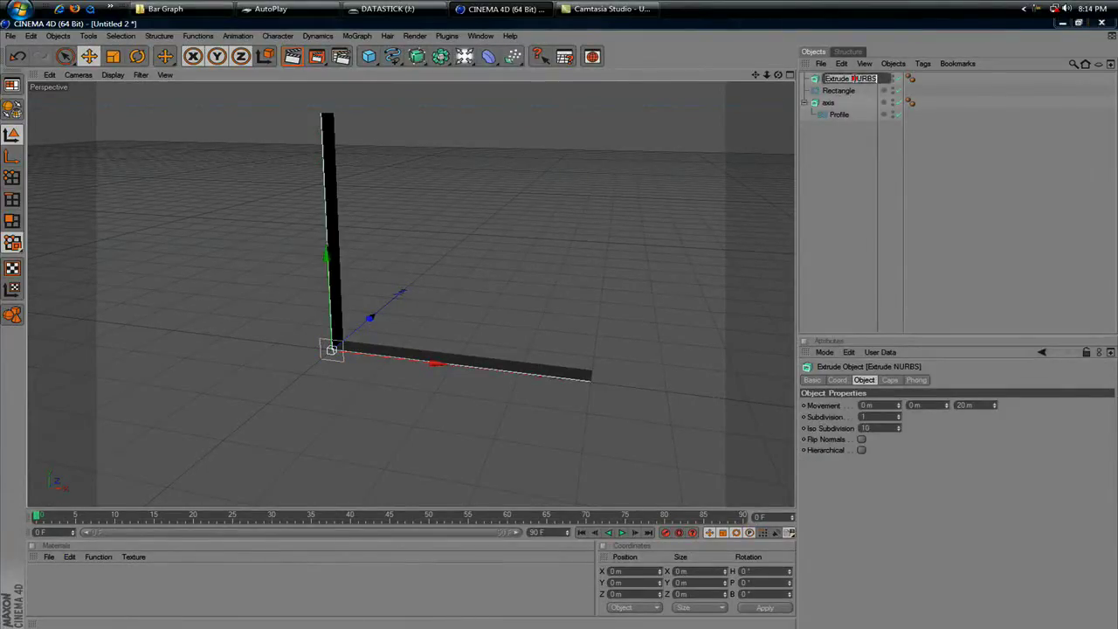
pyautogui.write('bar')
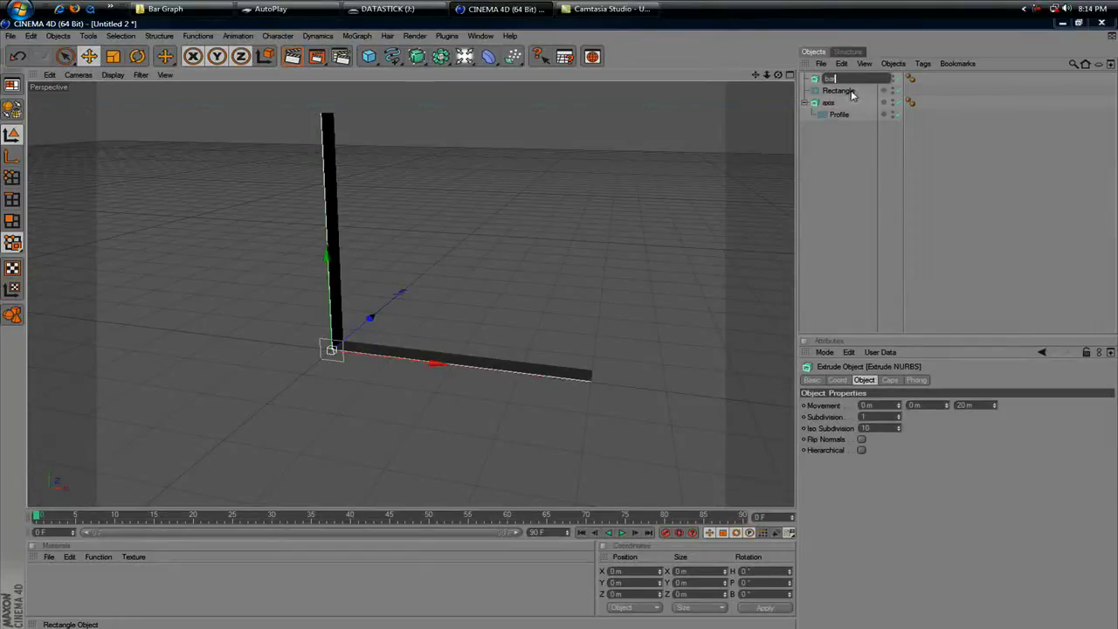
pyautogui.write(' 1')
pyautogui.press('Return')
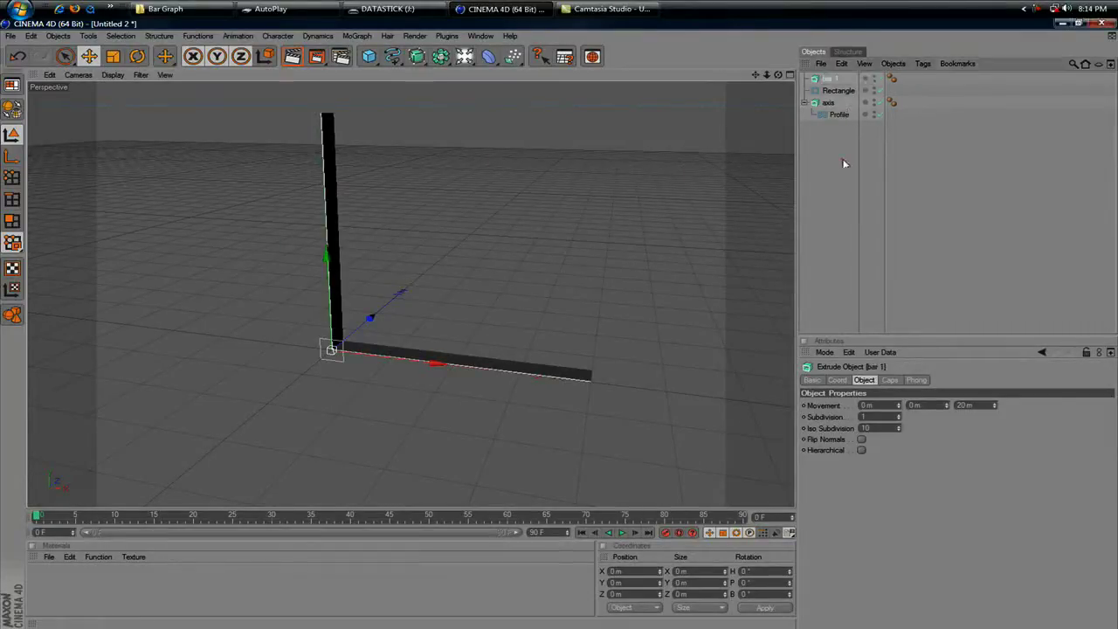
pyautogui.click(835, 91)
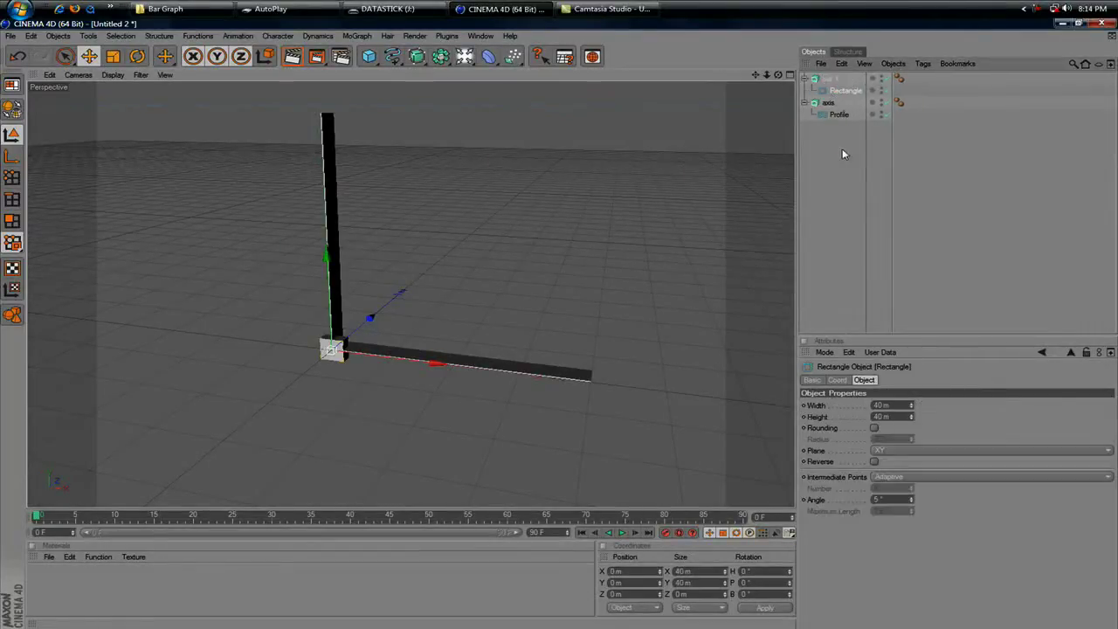
# Step: Set bar 1's extrusion movement along Z to 40 m and deselect the object
pyautogui.click(827, 78)
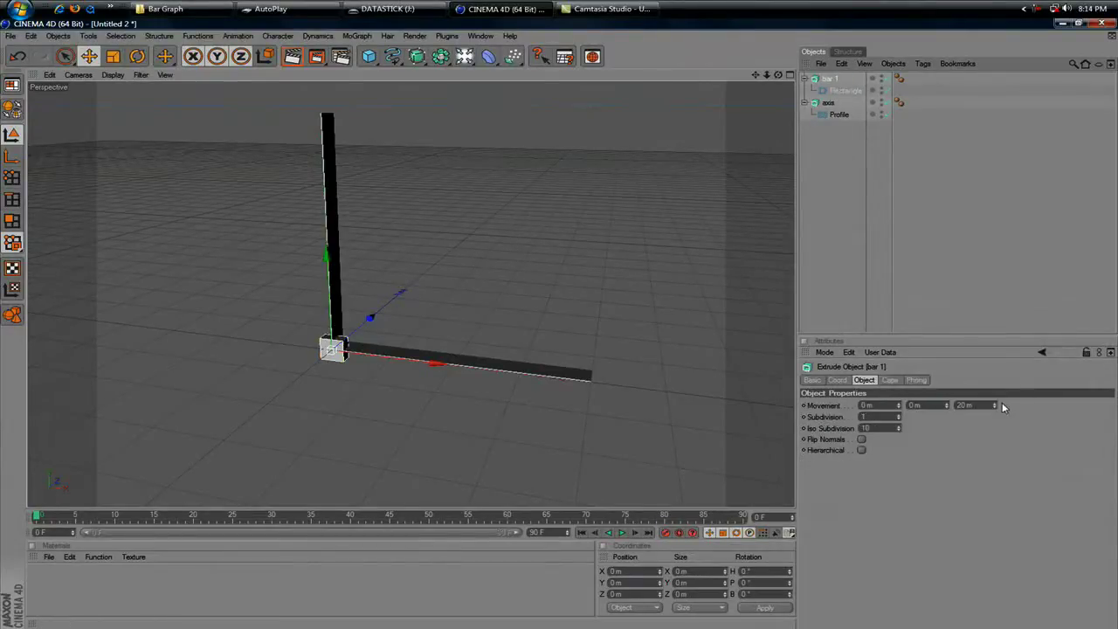
pyautogui.moveTo(994, 401); pyautogui.dragTo(993, 401)
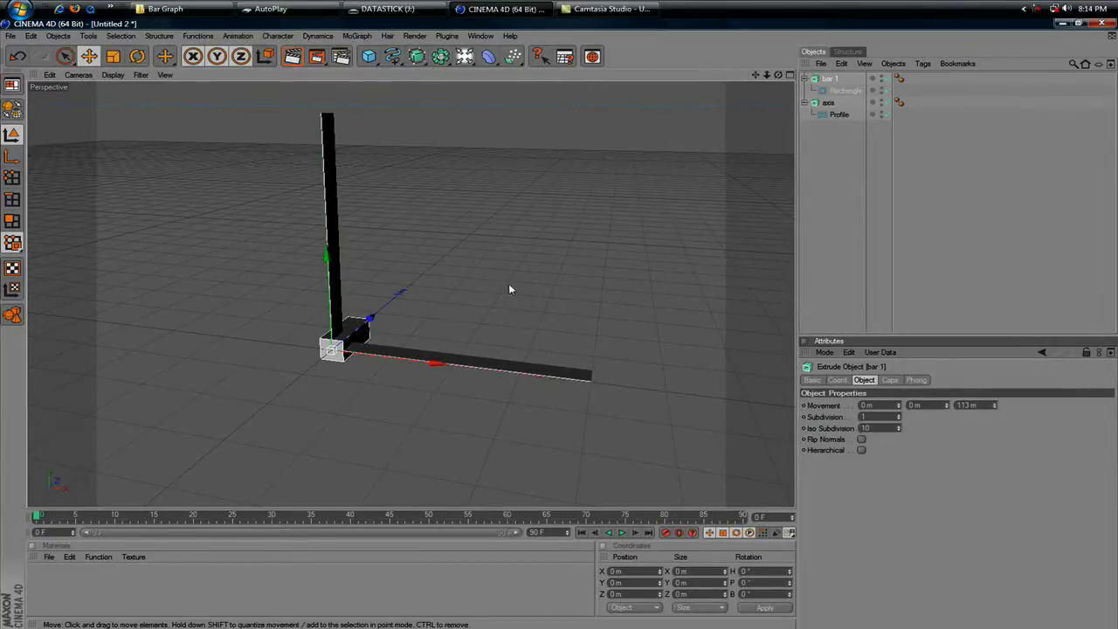
pyautogui.doubleClick(965, 404)
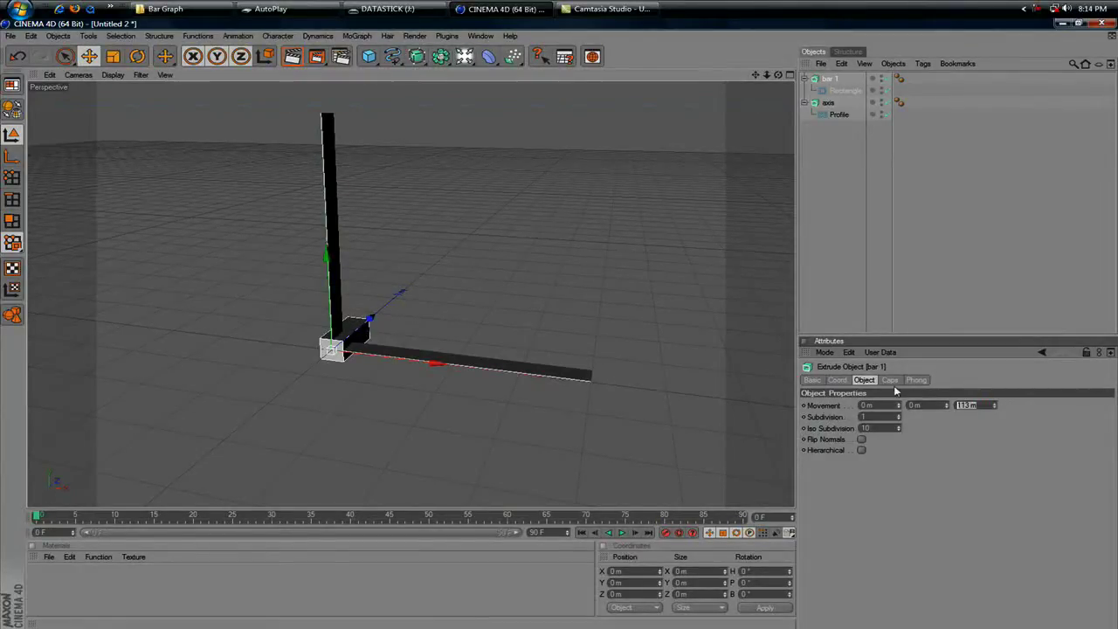
pyautogui.write('40')
pyautogui.press('Return')
pyautogui.click(838, 379)
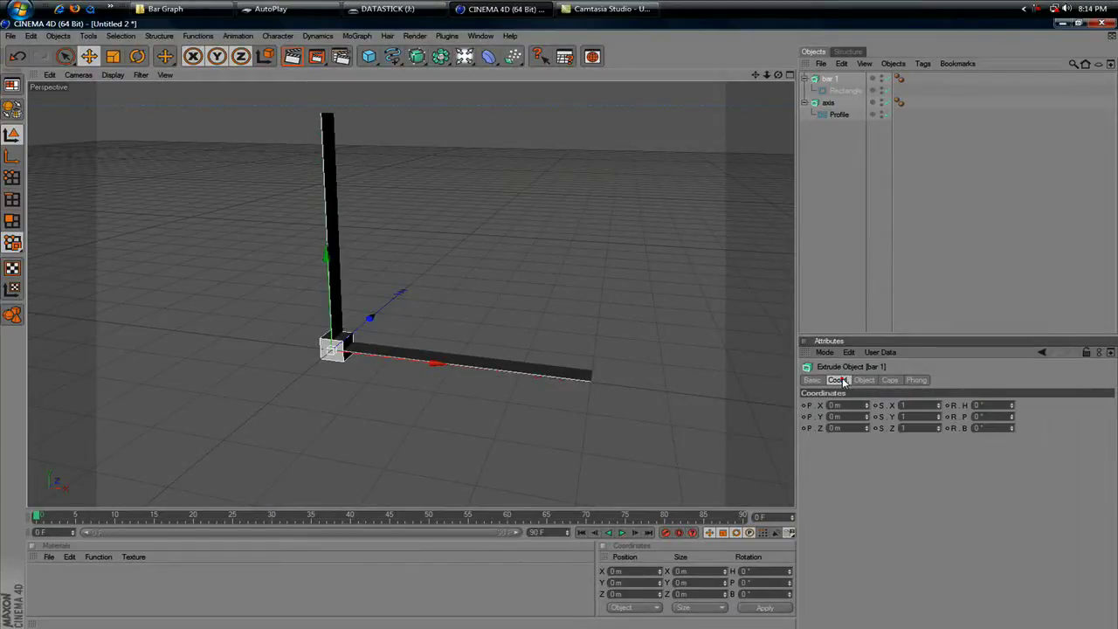
pyautogui.click(889, 380)
pyautogui.click(956, 204)
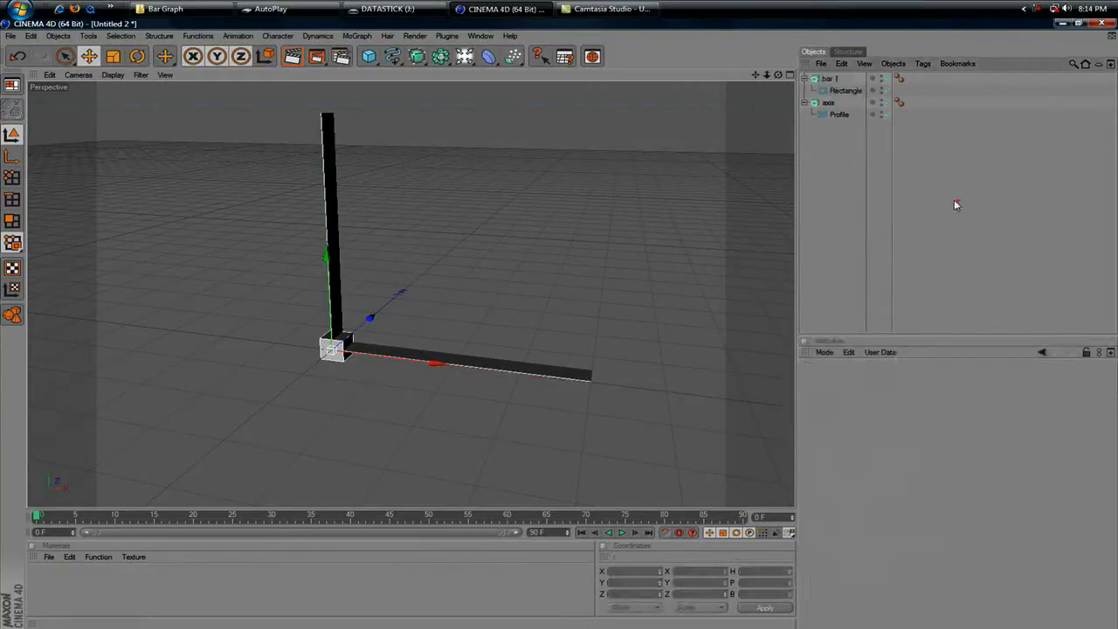
# Step: Duplicate bar 1 with its rectangle and rename the copy "bar 2"
pyautogui.click(829, 79)
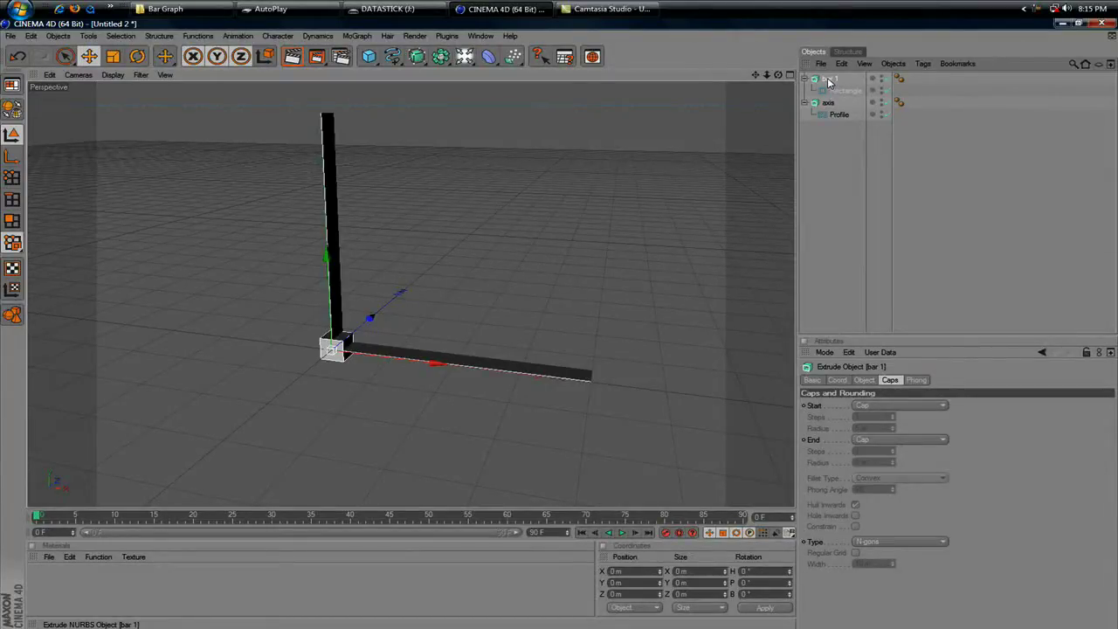
pyautogui.moveTo(829, 81); pyautogui.dragTo(838, 125)
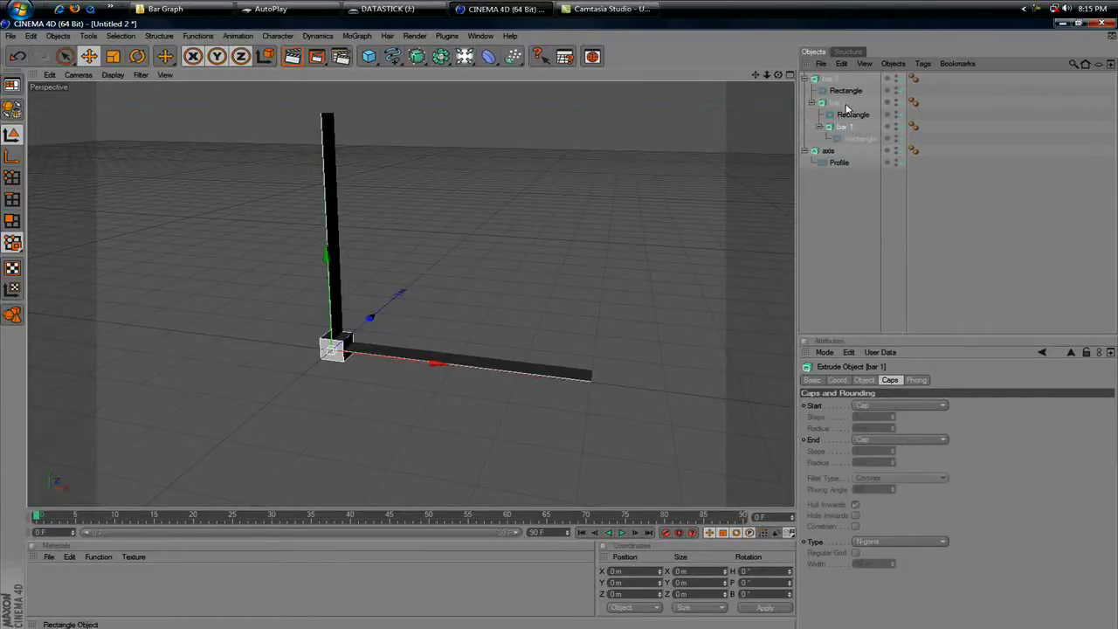
pyautogui.doubleClick(840, 102)
pyautogui.write('bar 2')
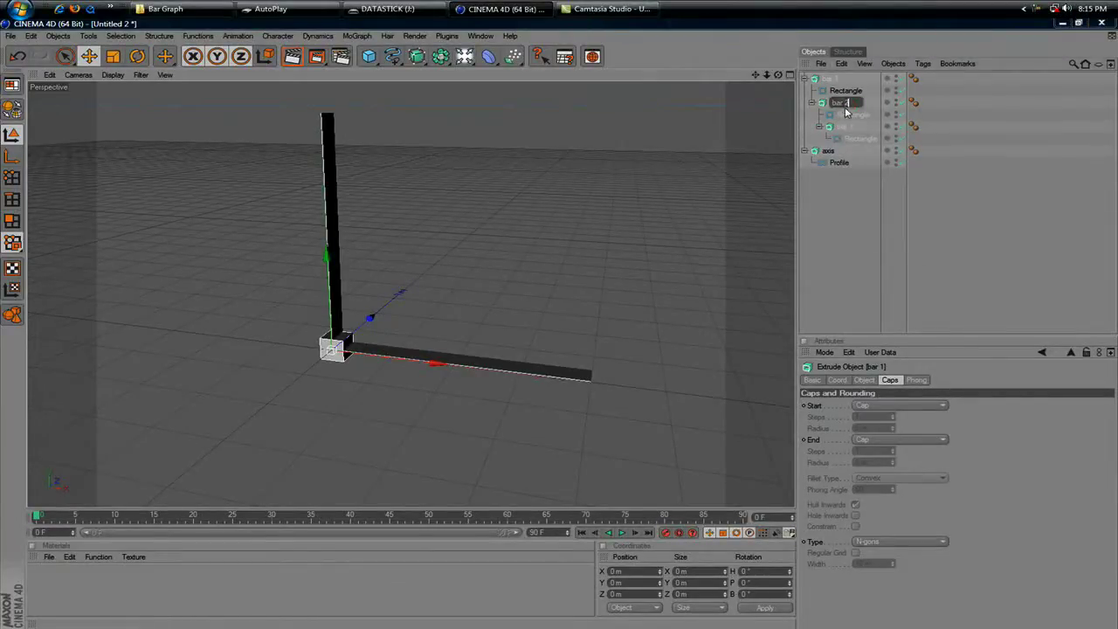
pyautogui.press('Return')
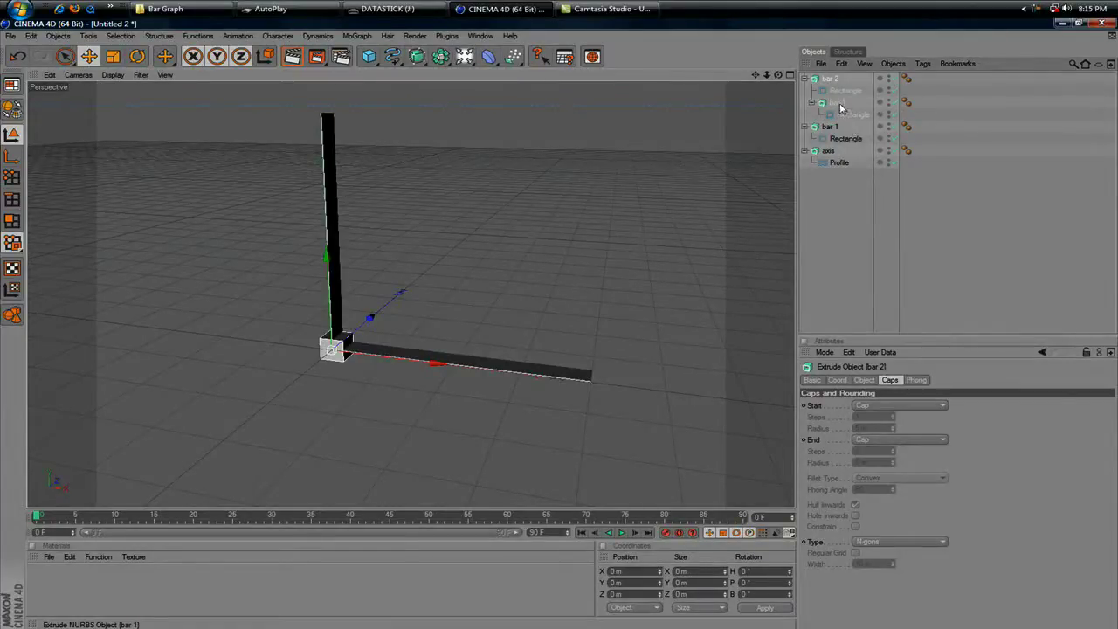
# Step: Make another top-level copy of bar 1 in the object hierarchy and rename it "bar 3"
pyautogui.keyDown('ctrl'); pyautogui.moveTo(829, 126); pyautogui.dragTo(837, 81); pyautogui.keyUp('ctrl')
pyautogui.doubleClick(836, 79)
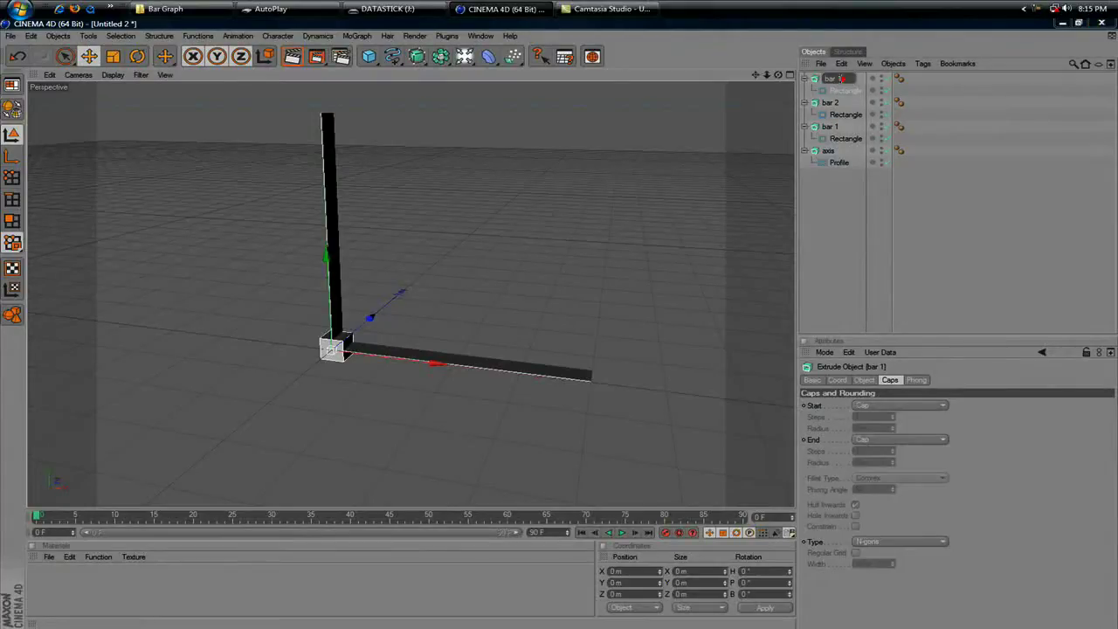
pyautogui.press('BackSpace')
pyautogui.write('3')
pyautogui.press('Return')
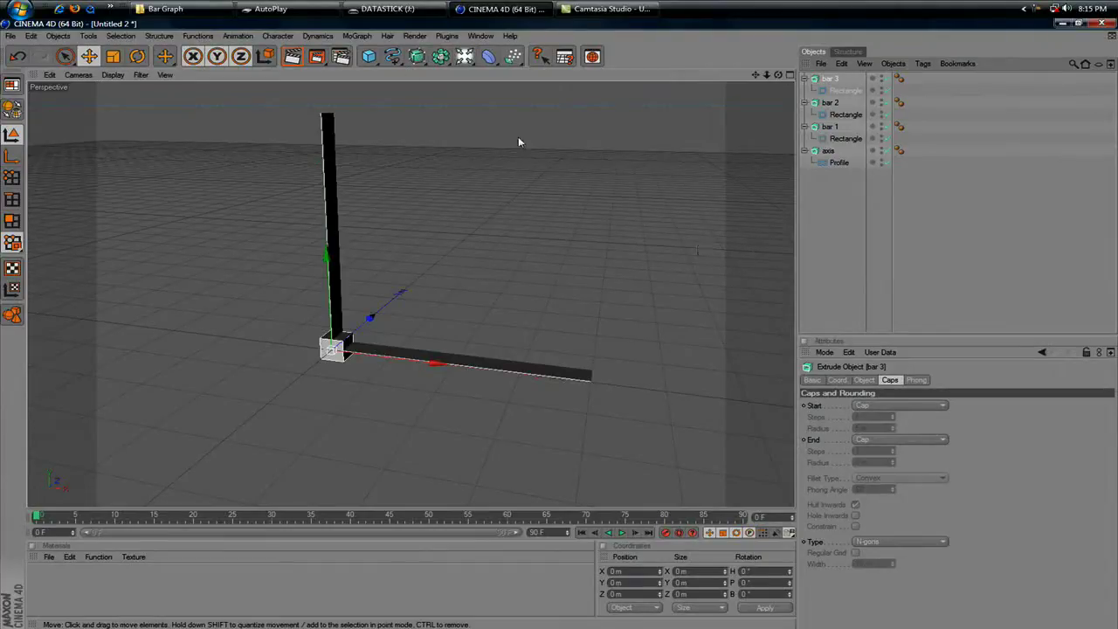
# Step: Collapse the hierarchies of bar 3, bar 2 and bar 1 so their rectangles are hidden in the object list
pyautogui.click(805, 79)
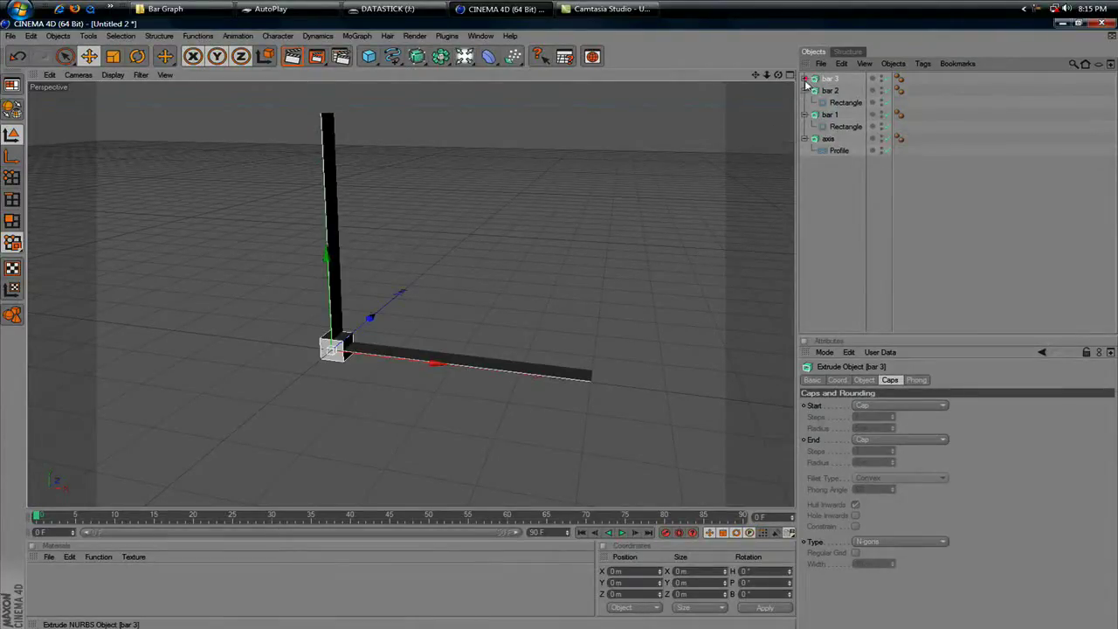
pyautogui.click(805, 91)
pyautogui.click(805, 102)
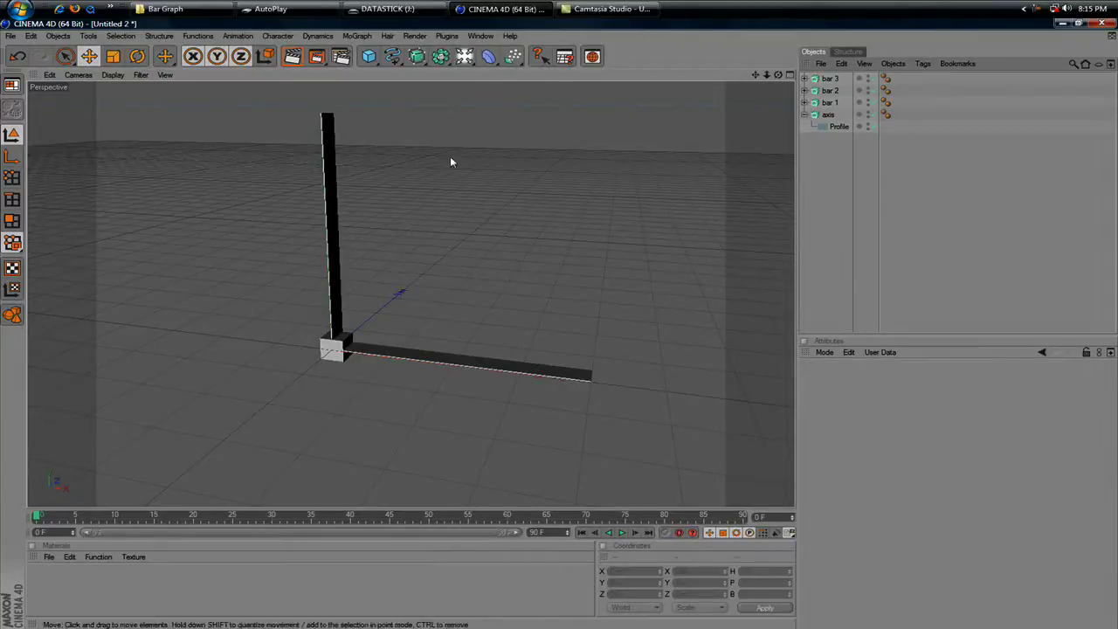
# Step: Add a MoGraph Cloner Object and nest bar 1, bar 2 and bar 3 under it in that order
pyautogui.click(365, 37)
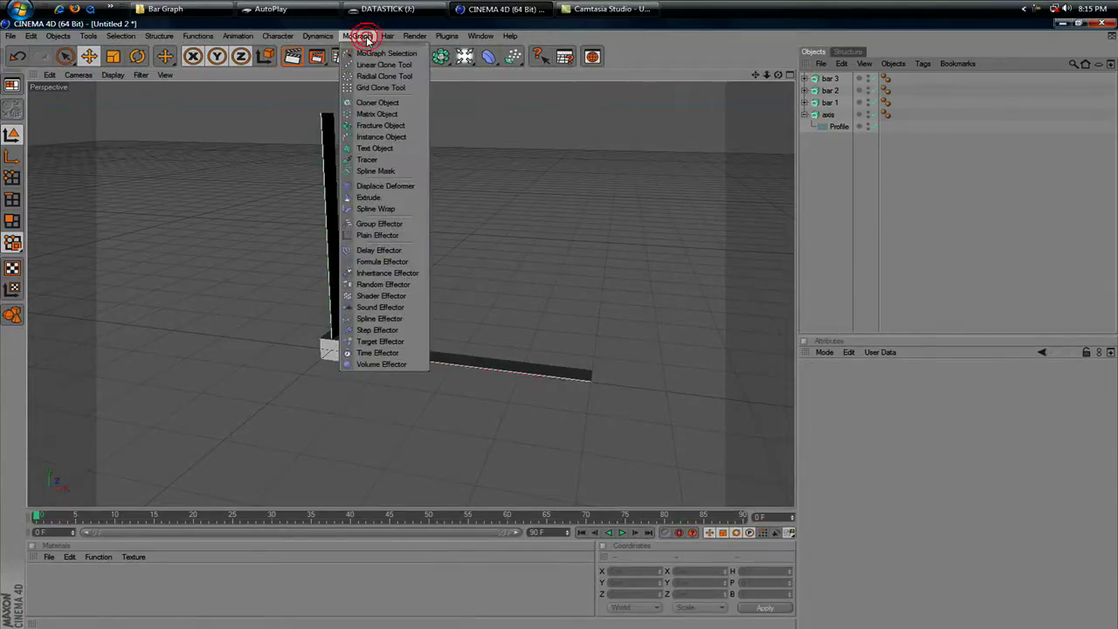
pyautogui.click(377, 103)
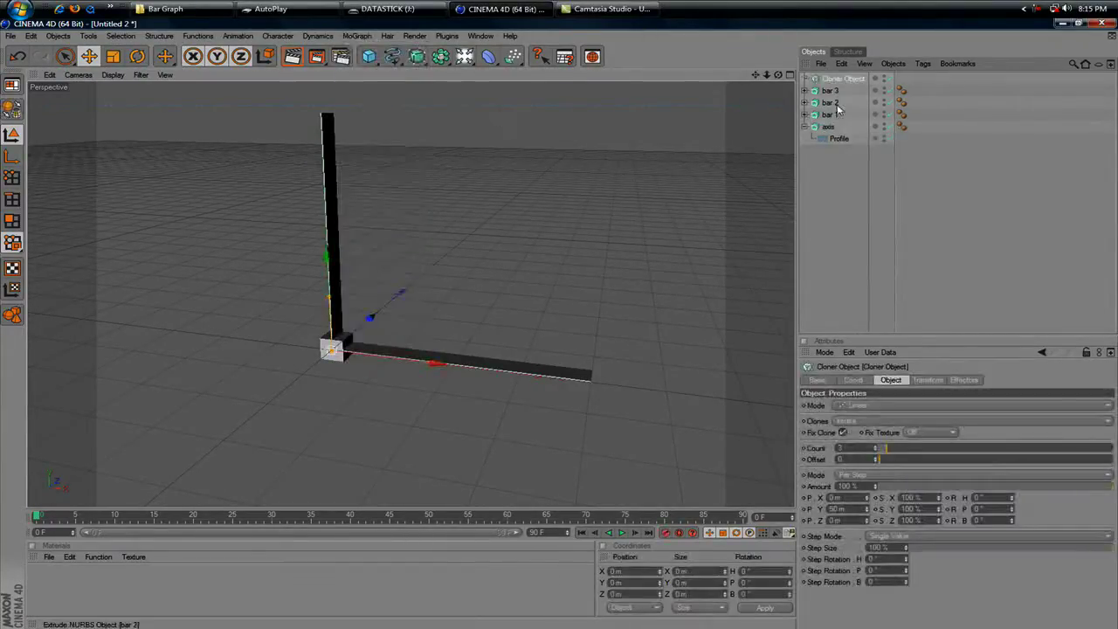
pyautogui.click(833, 92)
pyautogui.moveTo(831, 116)
pyautogui.mouseDown()
pyautogui.moveTo(839, 80)
pyautogui.moveTo(835, 94)
pyautogui.mouseUp()
pyautogui.click(841, 80)
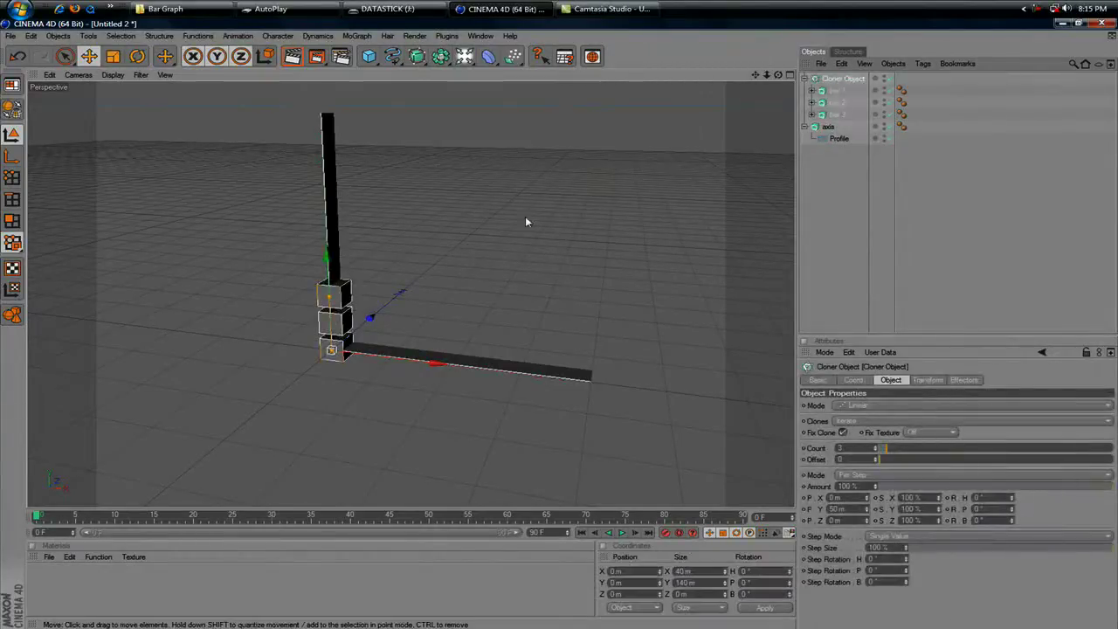
# Step: Space the cloner's bars along the horizontal axis with a per-step position of 100 m in X and 0 m in Y
pyautogui.click(837, 497)
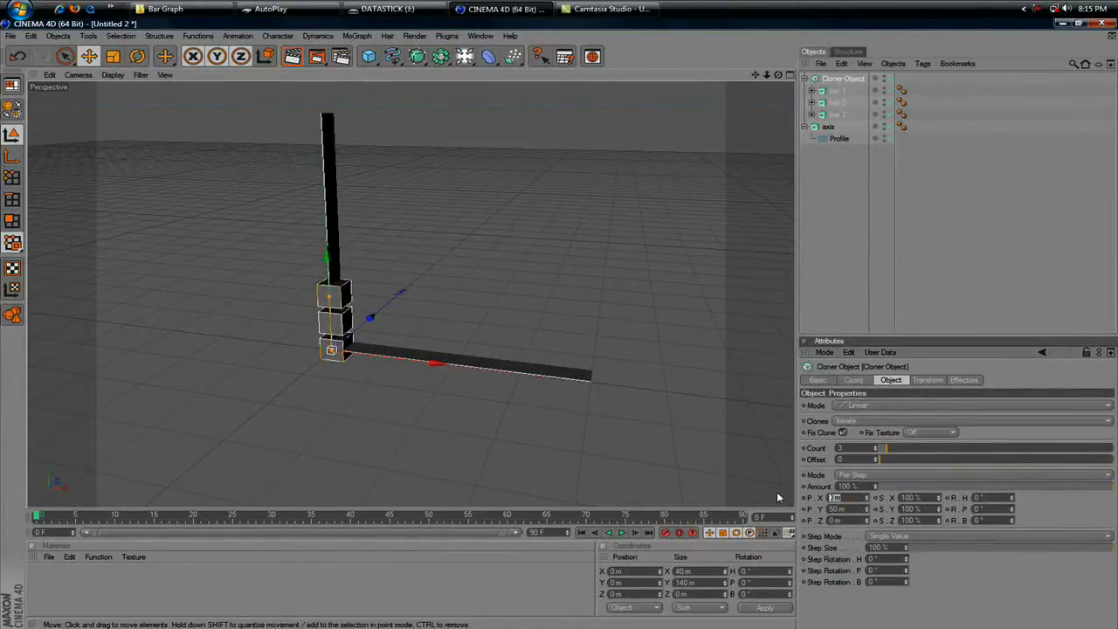
pyautogui.write('100')
pyautogui.press('Tab')
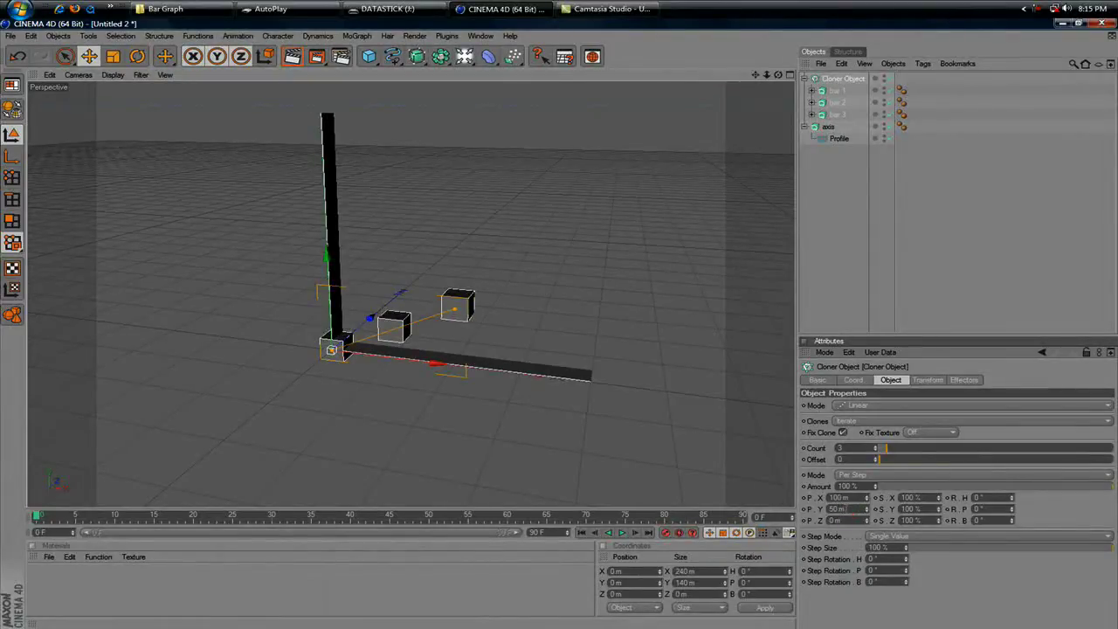
pyautogui.click(843, 508)
pyautogui.write('0')
pyautogui.press('Return')
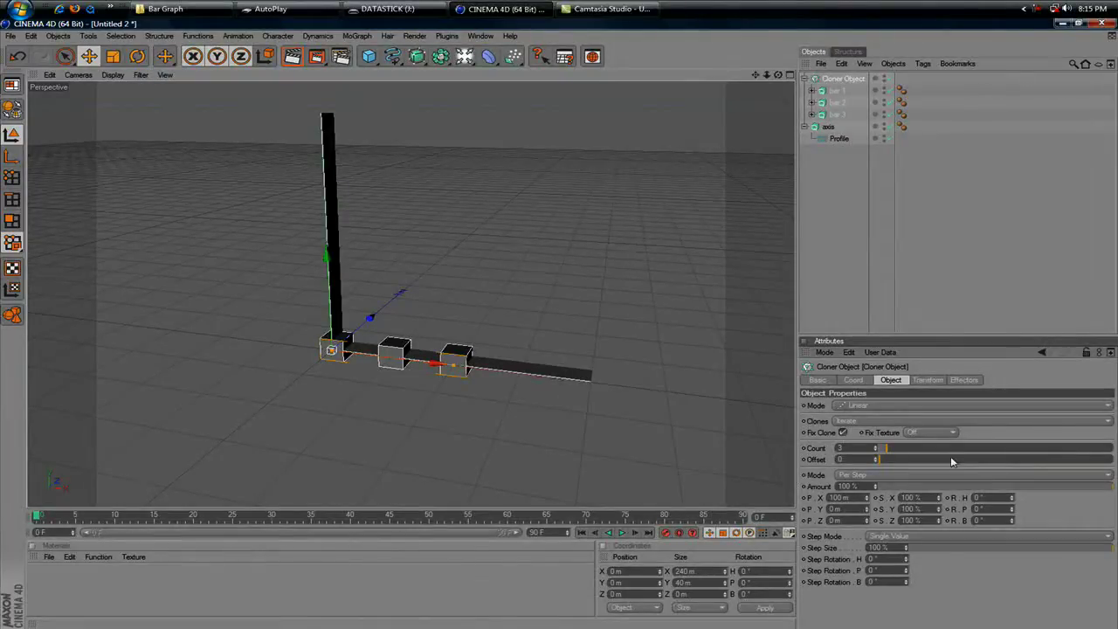
# Step: Set the Cloner Object's pitch rotation (R.P) to 90° so the bars extrude upward
pyautogui.click(853, 380)
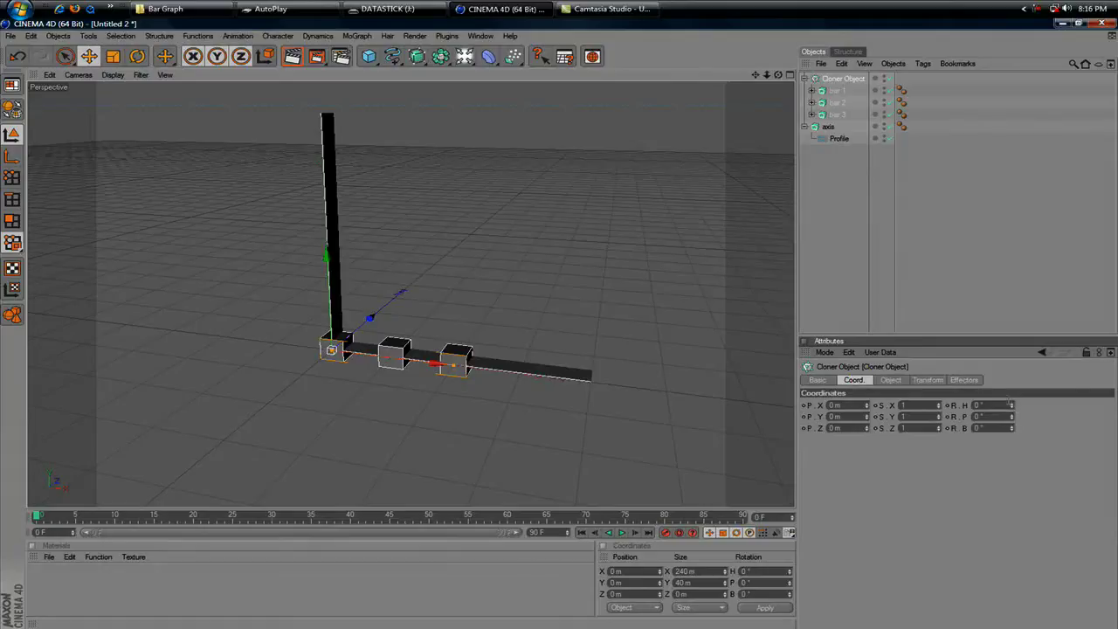
pyautogui.moveTo(1011, 404); pyautogui.dragTo(1010, 409)
pyautogui.hotkey('ctrl', 'z')
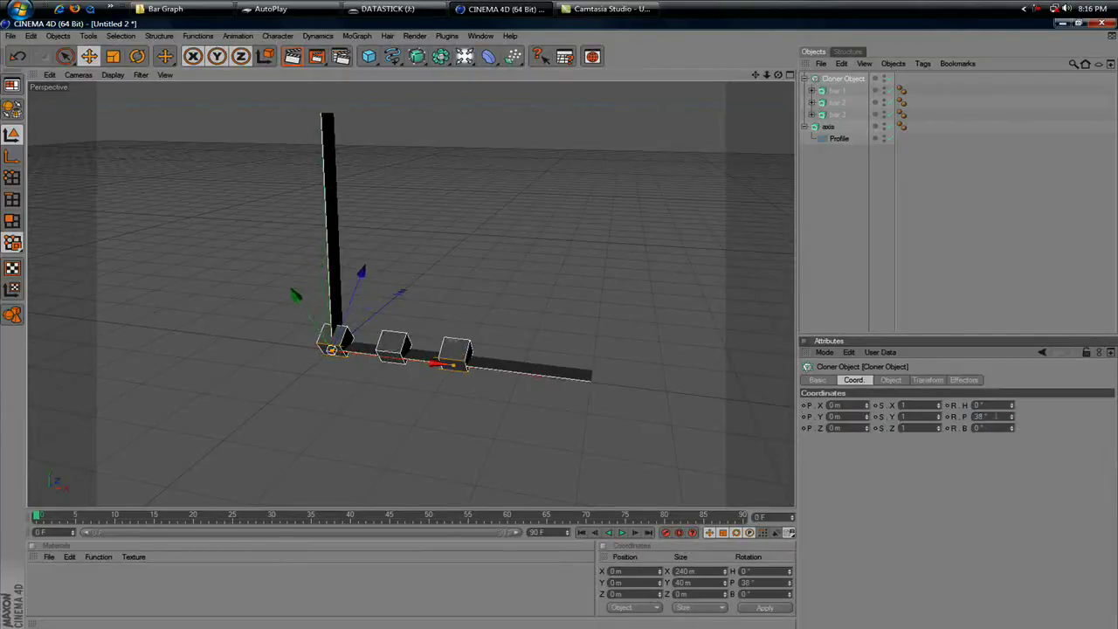
pyautogui.write('90')
pyautogui.press('Return')
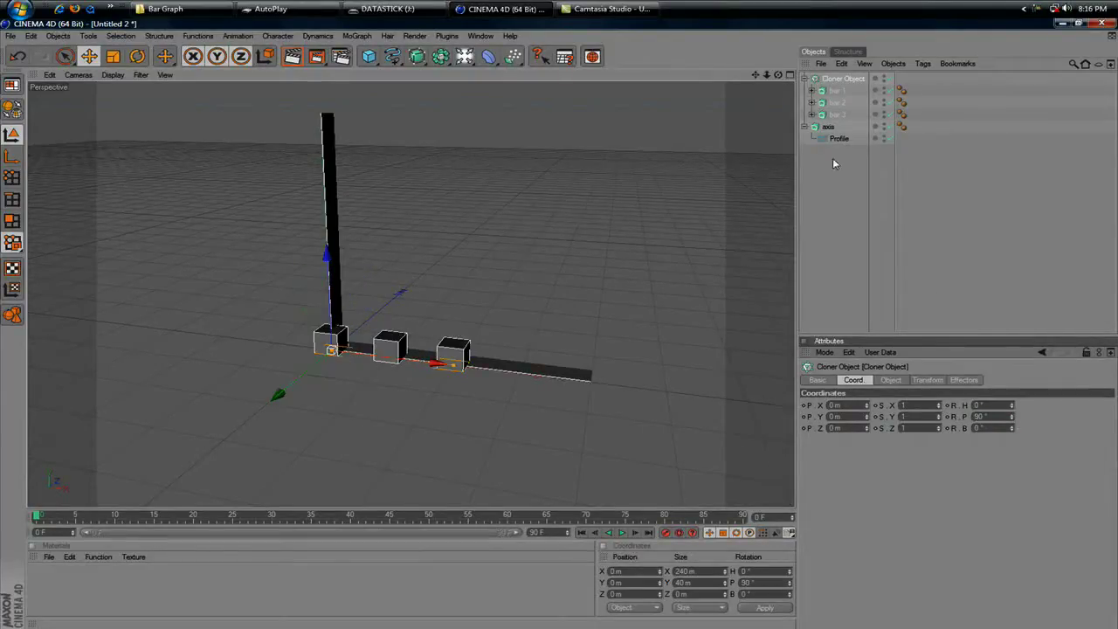
# Step: Try changing bar 3's extrusion movement along Z, undo the change and deselect the bar
pyautogui.click(836, 114)
pyautogui.click(811, 114)
pyautogui.click(840, 128)
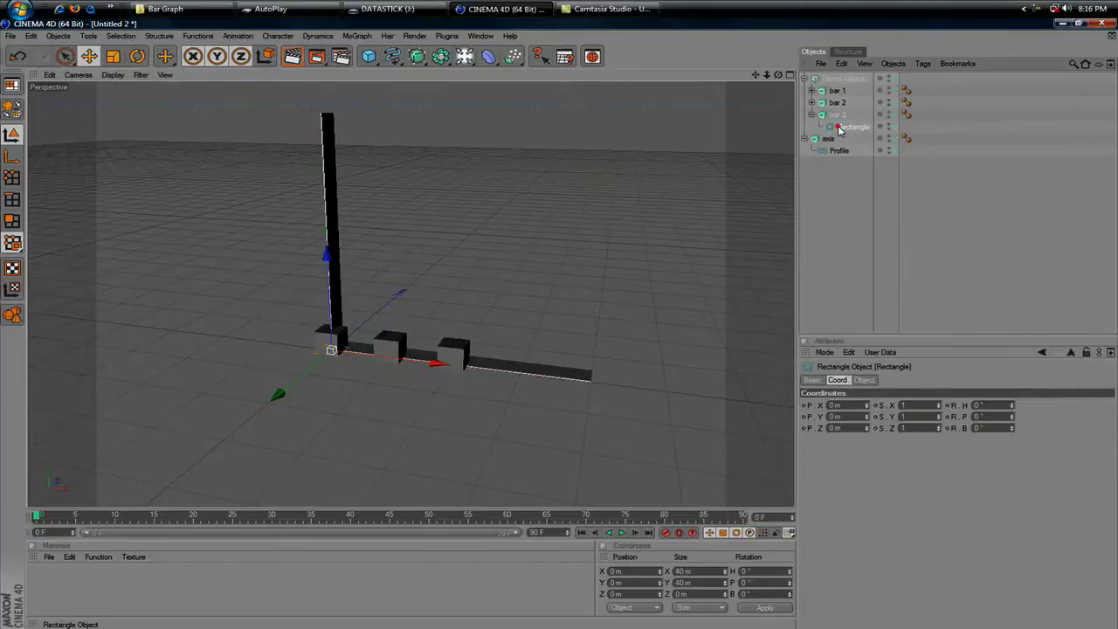
pyautogui.click(836, 115)
pyautogui.click(864, 380)
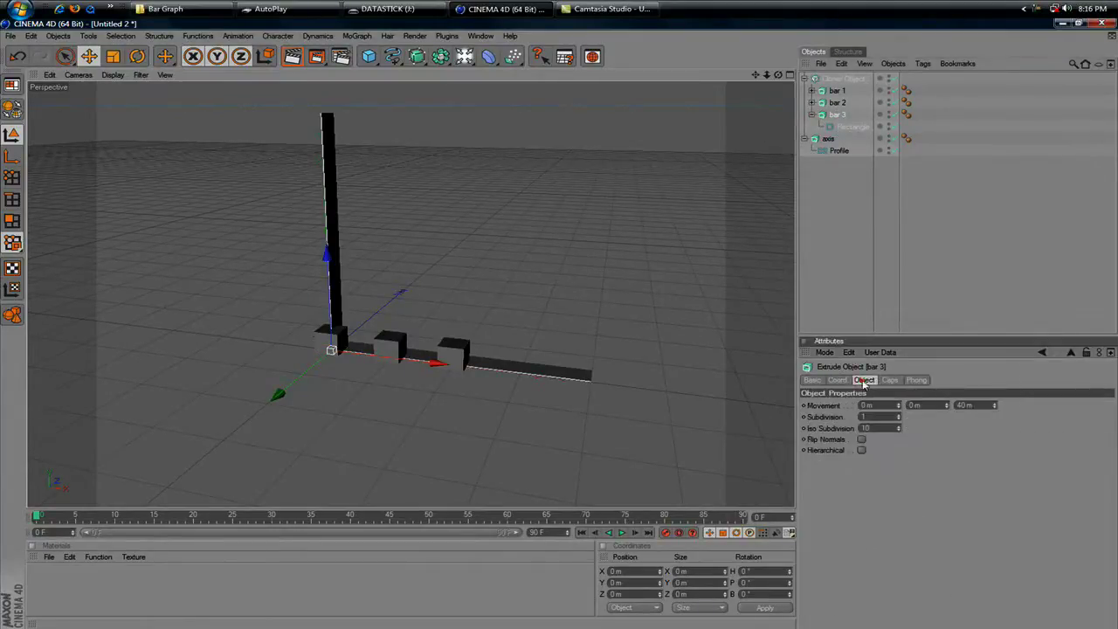
pyautogui.moveTo(994, 405); pyautogui.dragTo(995, 405)
pyautogui.hotkey('ctrl', 'z')
pyautogui.click(1093, 243)
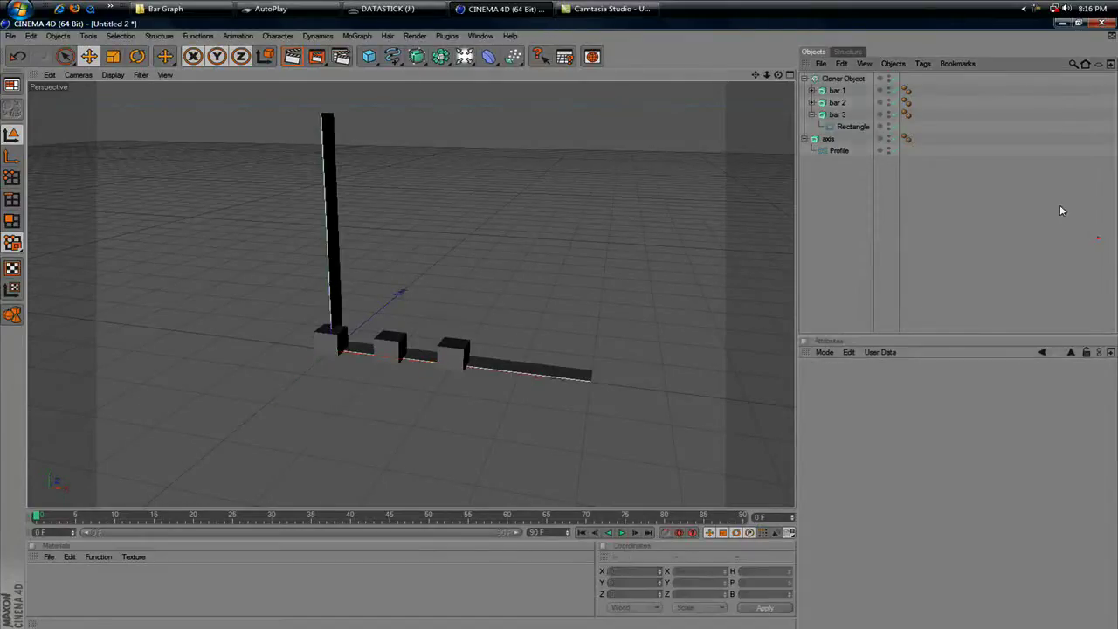
# Step: Move the Cloner Object along the axis and up to position X 40 m, Y 20 m
pyautogui.click(811, 114)
pyautogui.click(835, 79)
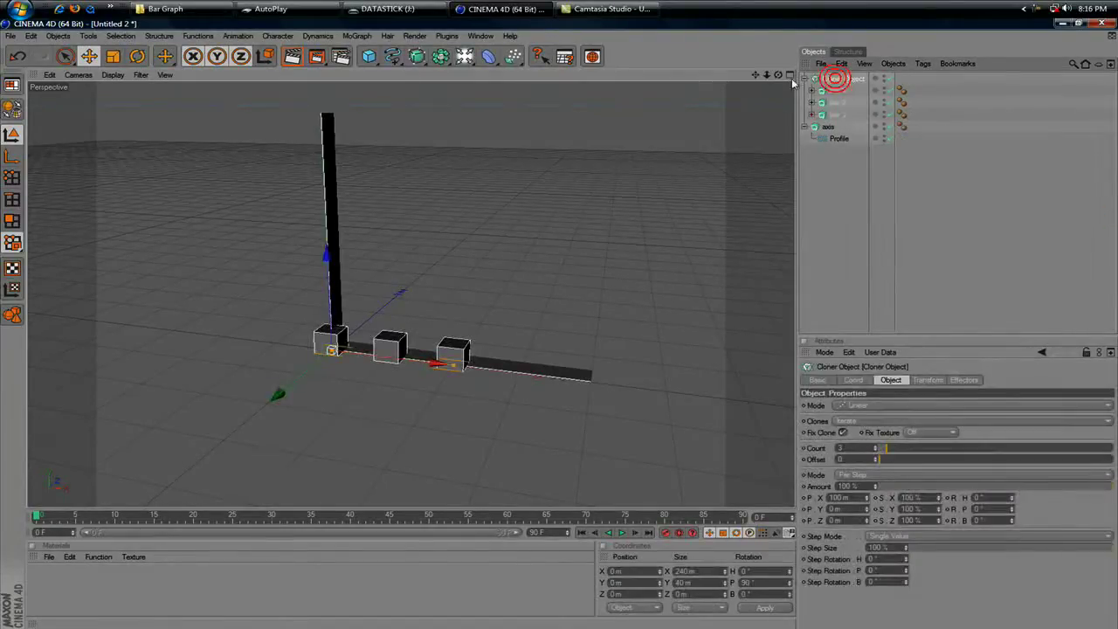
pyautogui.keyDown('alt'); pyautogui.moveTo(393, 393); pyautogui.dragTo(349, 376); pyautogui.keyUp('alt')
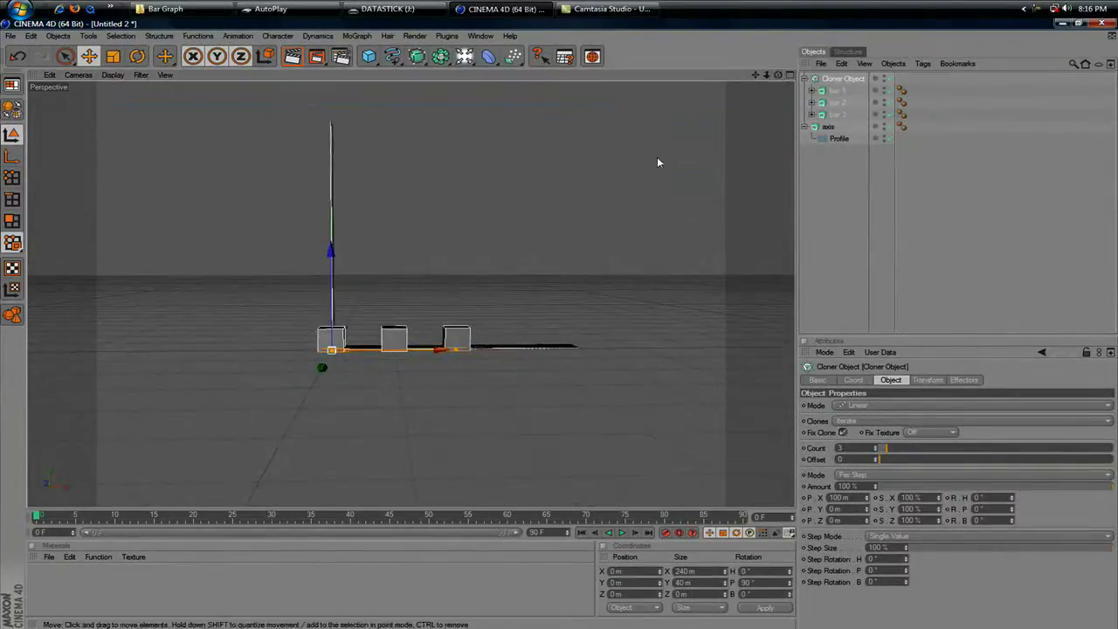
pyautogui.scroll(6, 591, 187)
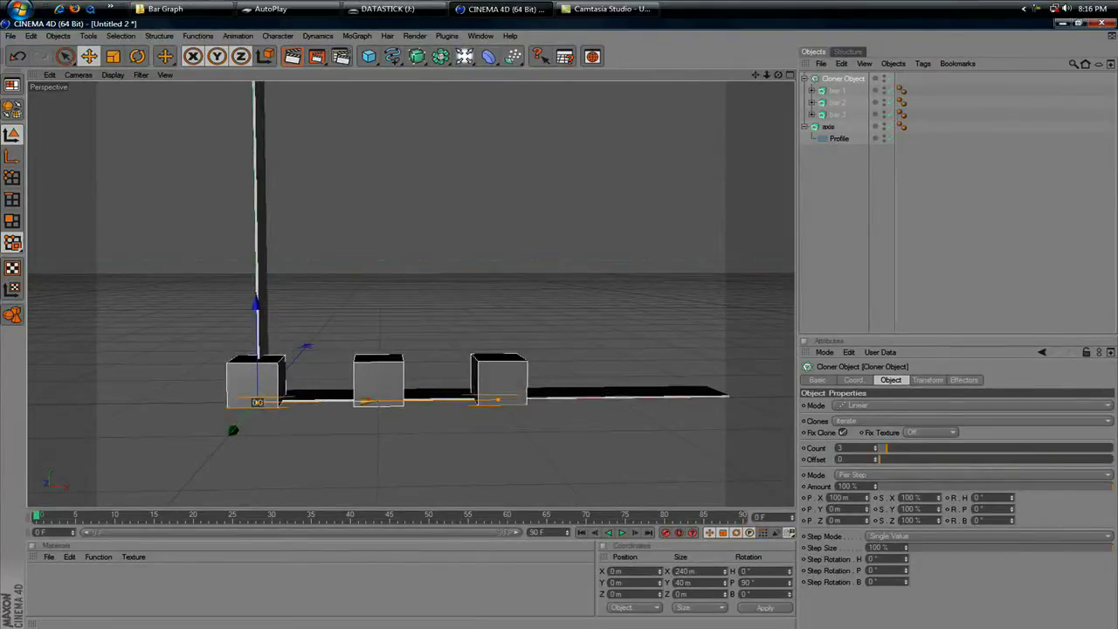
pyautogui.moveTo(393, 438); pyautogui.dragTo(441, 437)
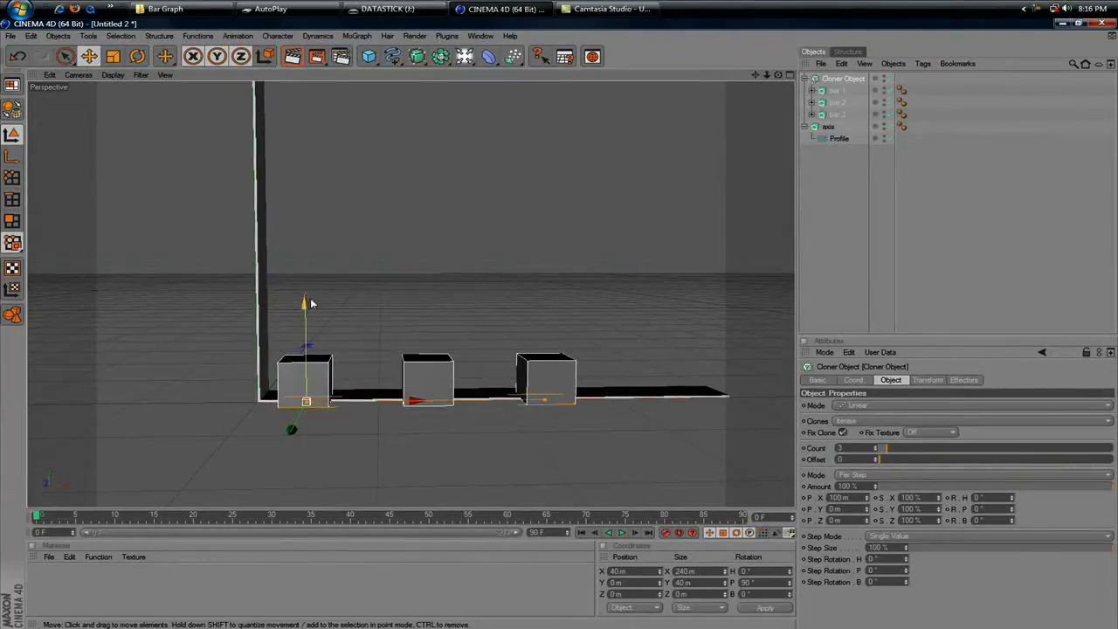
pyautogui.moveTo(310, 298)
pyautogui.mouseDown()
pyautogui.moveTo(310, 264)
pyautogui.moveTo(310, 276)
pyautogui.mouseUp()
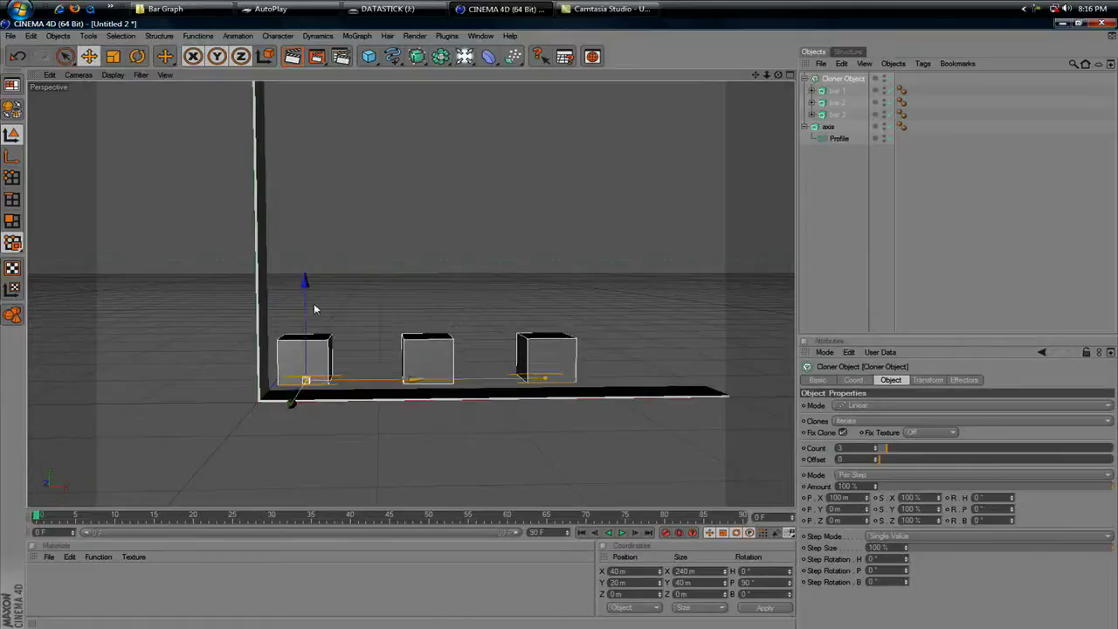
# Step: Move the Cloner Object to Z 20 m to centre the bars on the axis depth, and check the alignment in the Left view
pyautogui.click(995, 245)
pyautogui.moveTo(780, 75); pyautogui.dragTo(609, 200)
pyautogui.click(388, 338)
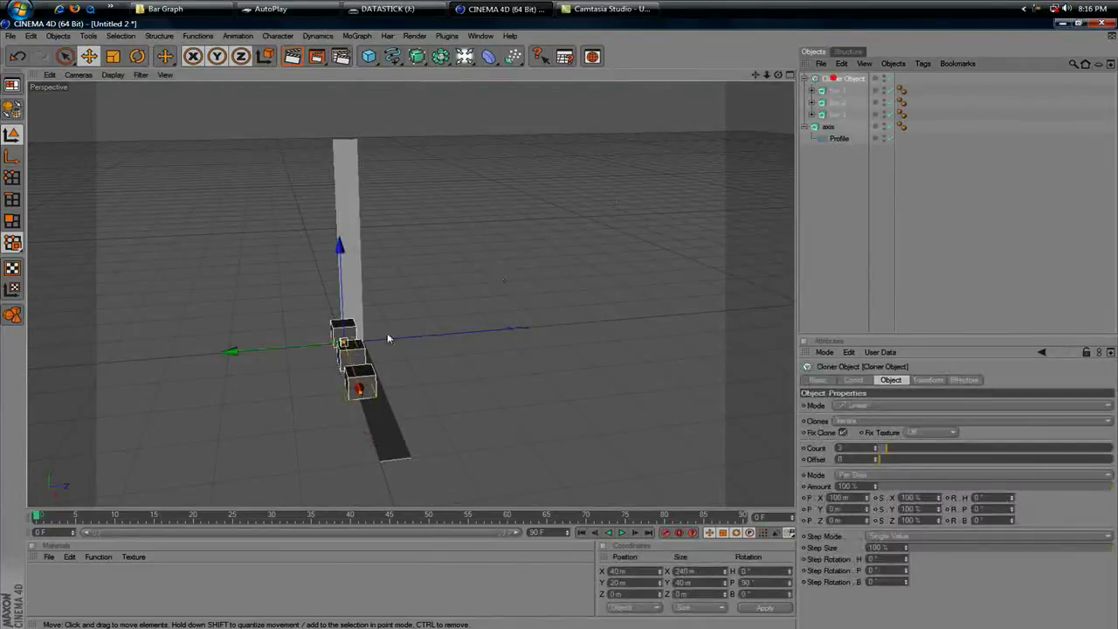
pyautogui.moveTo(206, 352); pyautogui.dragTo(216, 350)
pyautogui.click(77, 75)
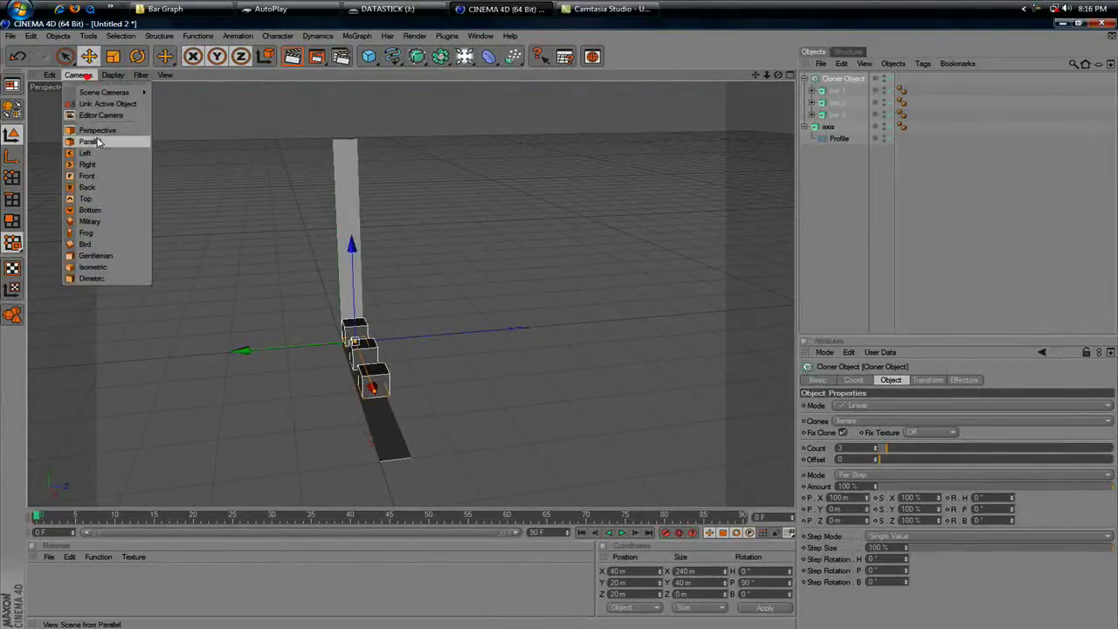
pyautogui.click(101, 153)
pyautogui.click(78, 75)
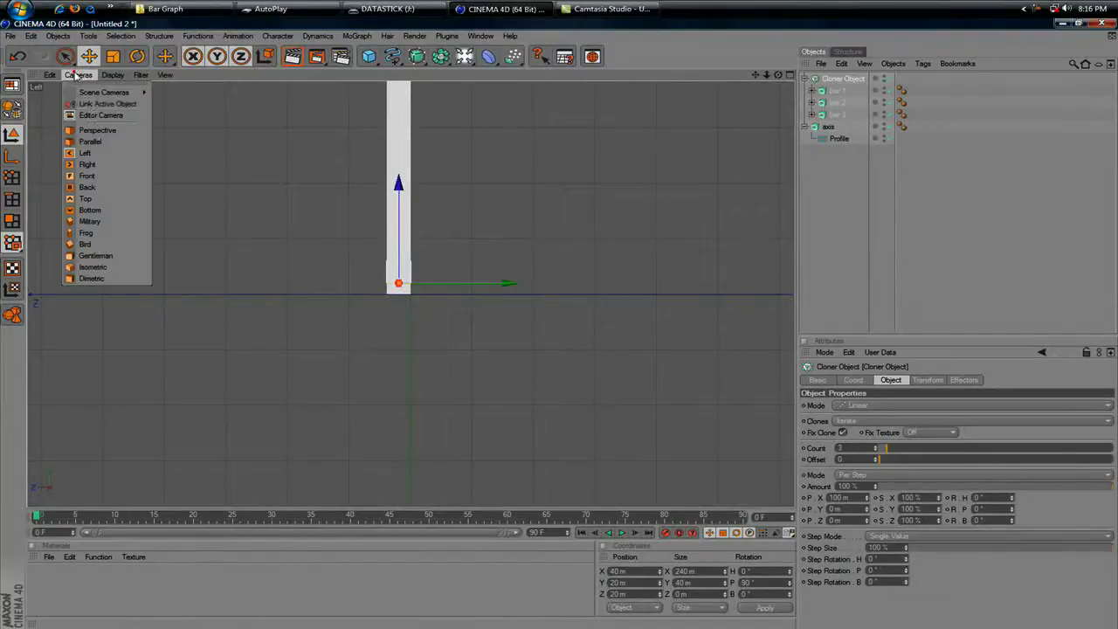
pyautogui.click(97, 130)
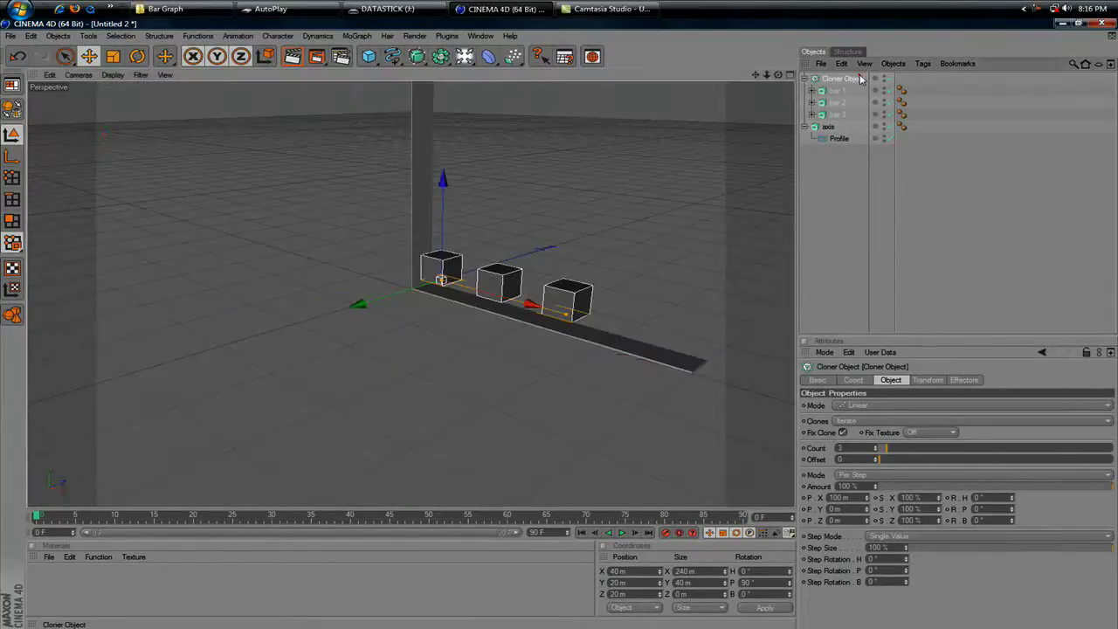
# Step: Rename the Cloner Object as bars and deselect it
pyautogui.press('BackSpace')
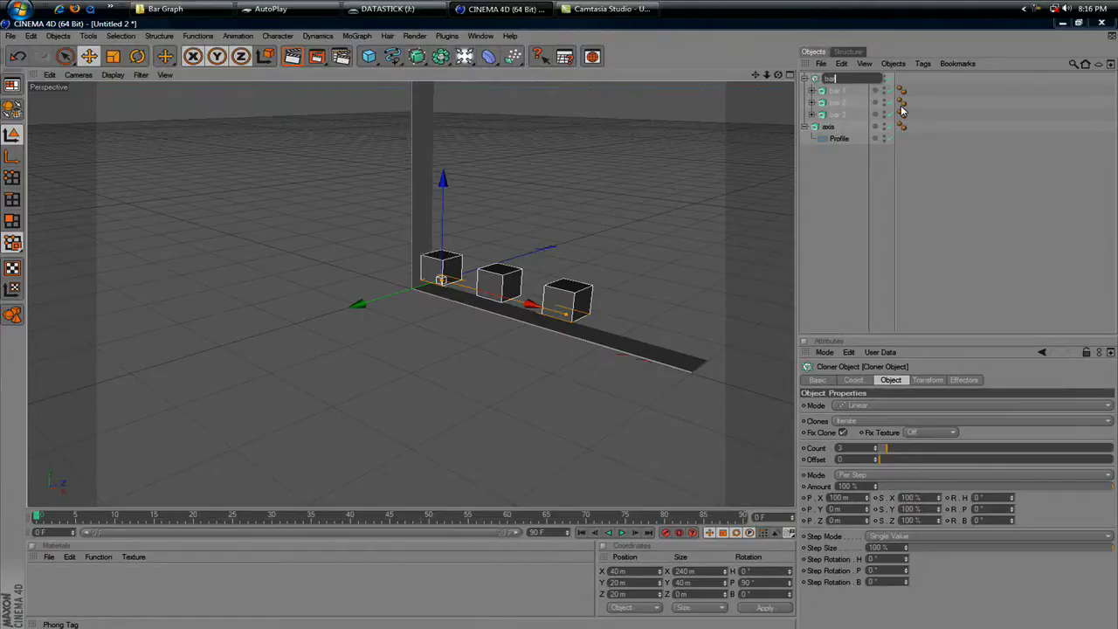
pyautogui.write('bars')
pyautogui.press('Return')
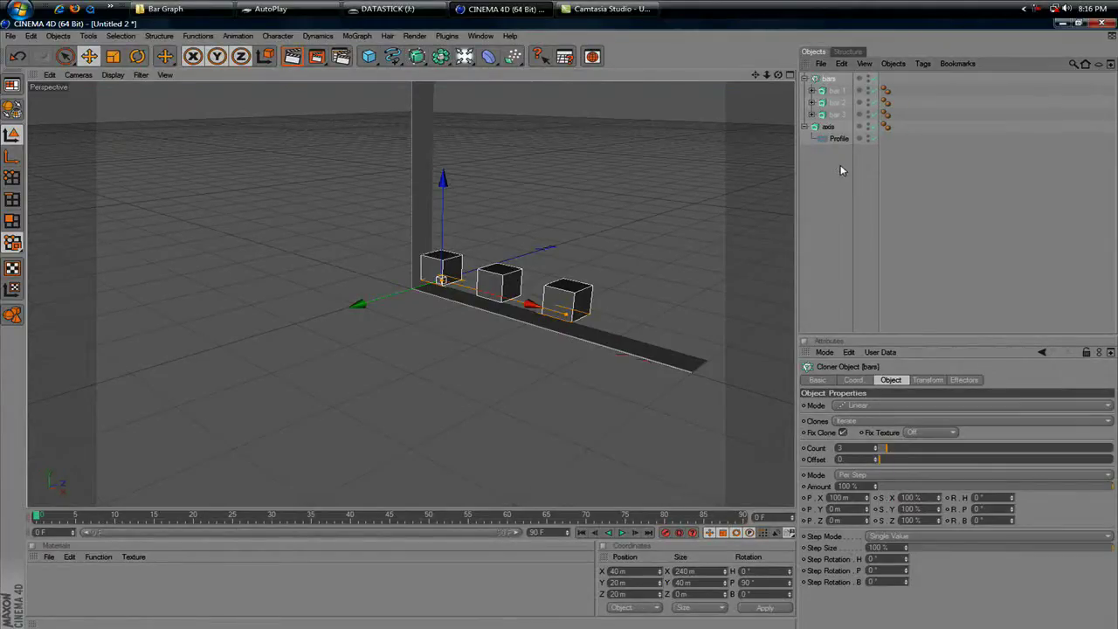
pyautogui.click(840, 169)
# Step: Duplicate the collapsed bars cloner and rename the copy as bar labels
pyautogui.moveTo(778, 75); pyautogui.dragTo(760, 114)
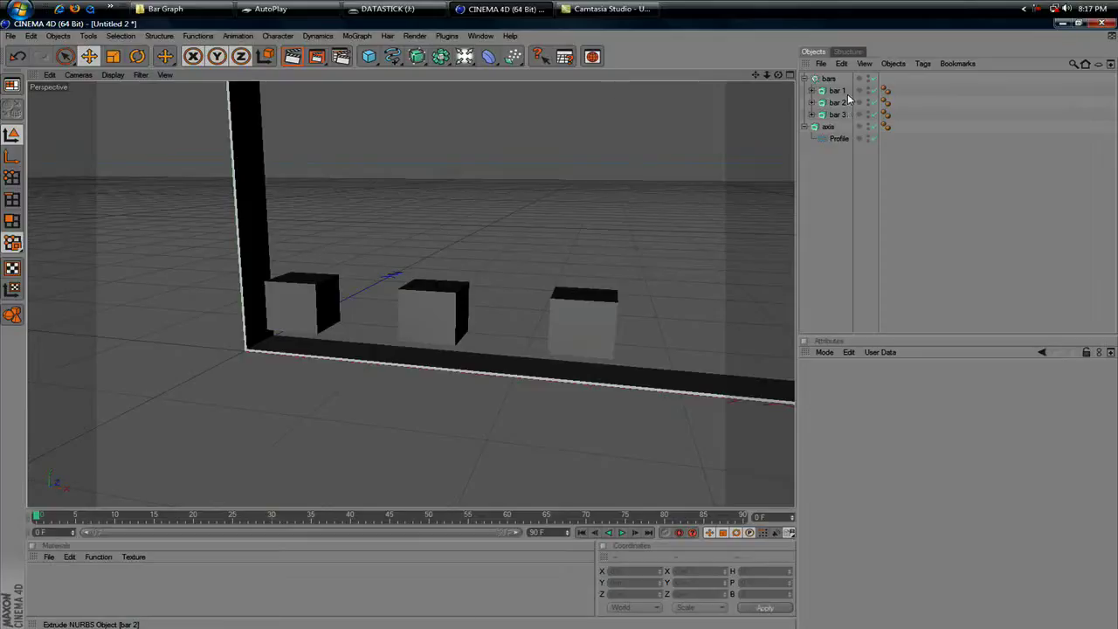
pyautogui.click(824, 79)
pyautogui.click(805, 78)
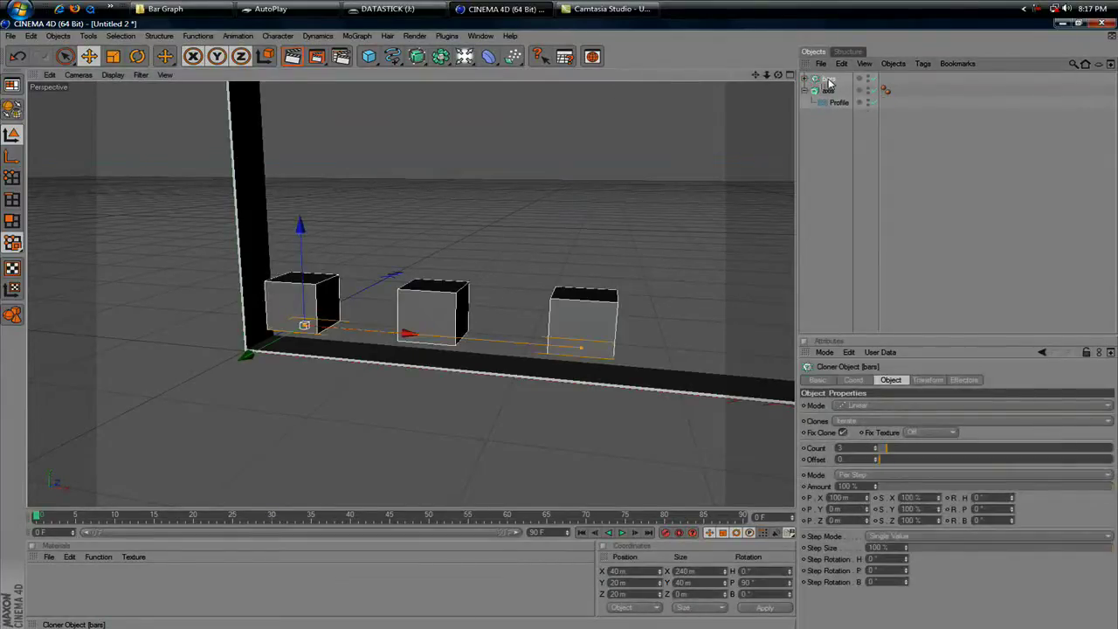
pyautogui.keyDown('ctrl'); pyautogui.moveTo(829, 81); pyautogui.dragTo(830, 77); pyautogui.keyUp('ctrl')
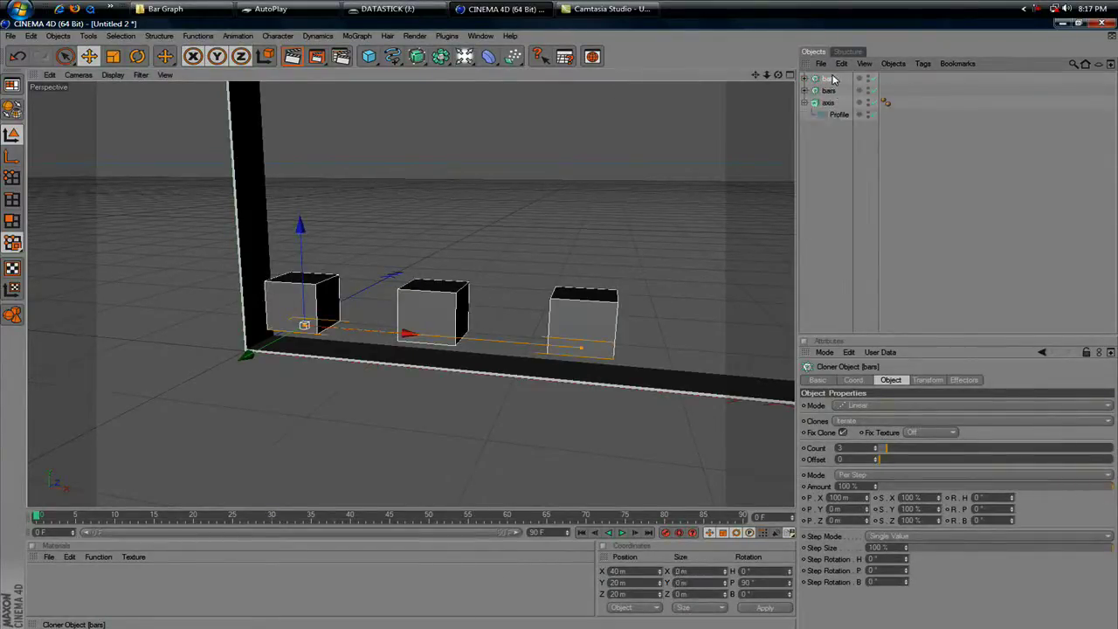
pyautogui.doubleClick(831, 78)
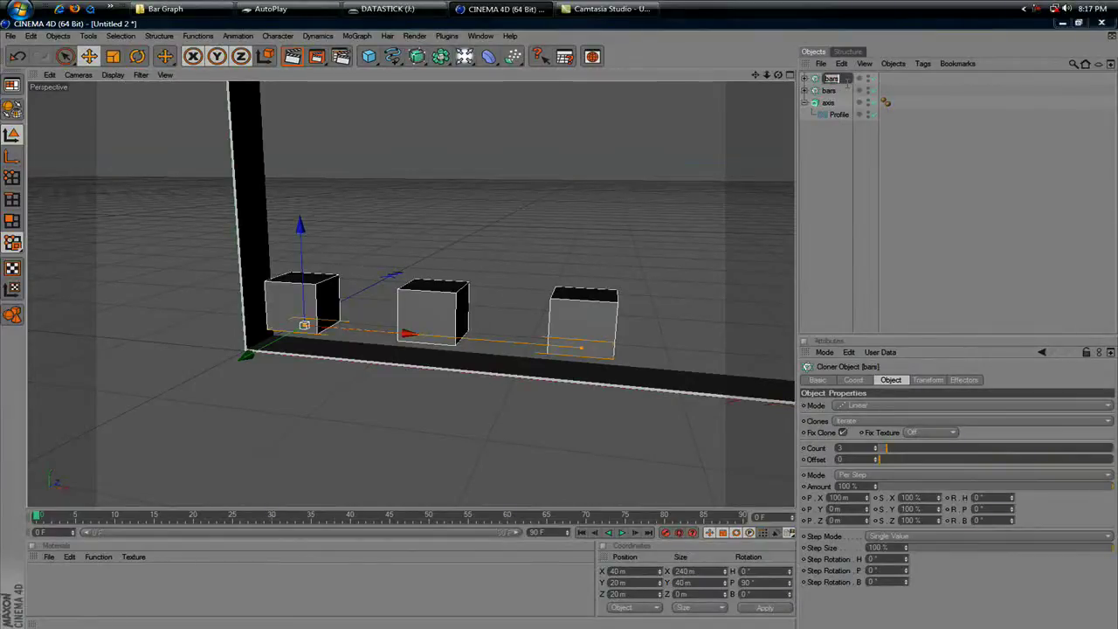
pyautogui.write('ba')
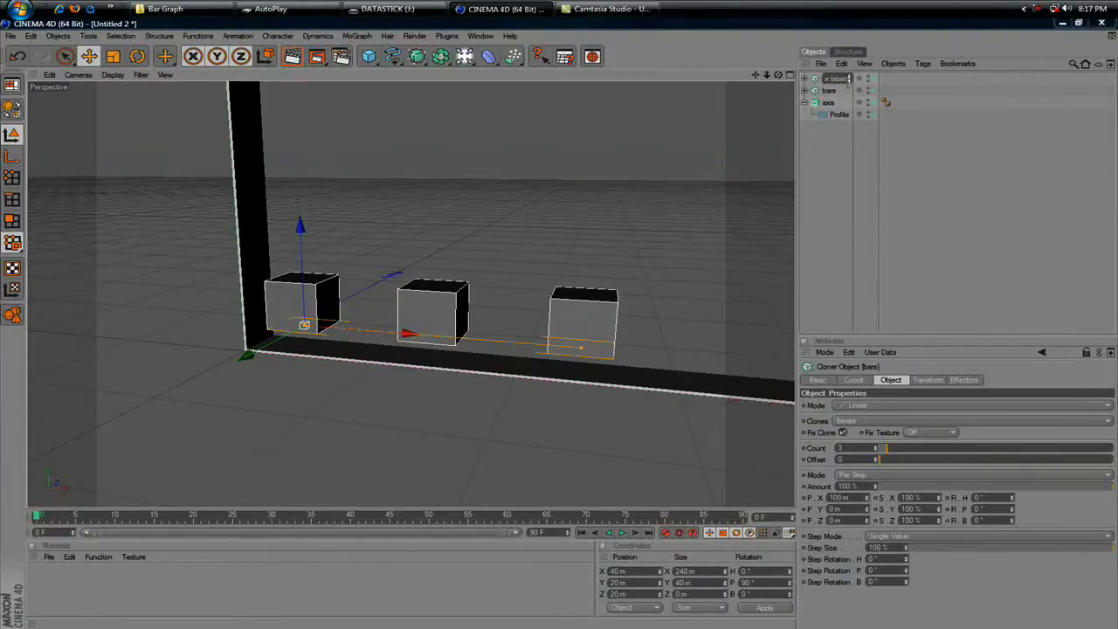
pyautogui.write('r labels')
pyautogui.press('Return')
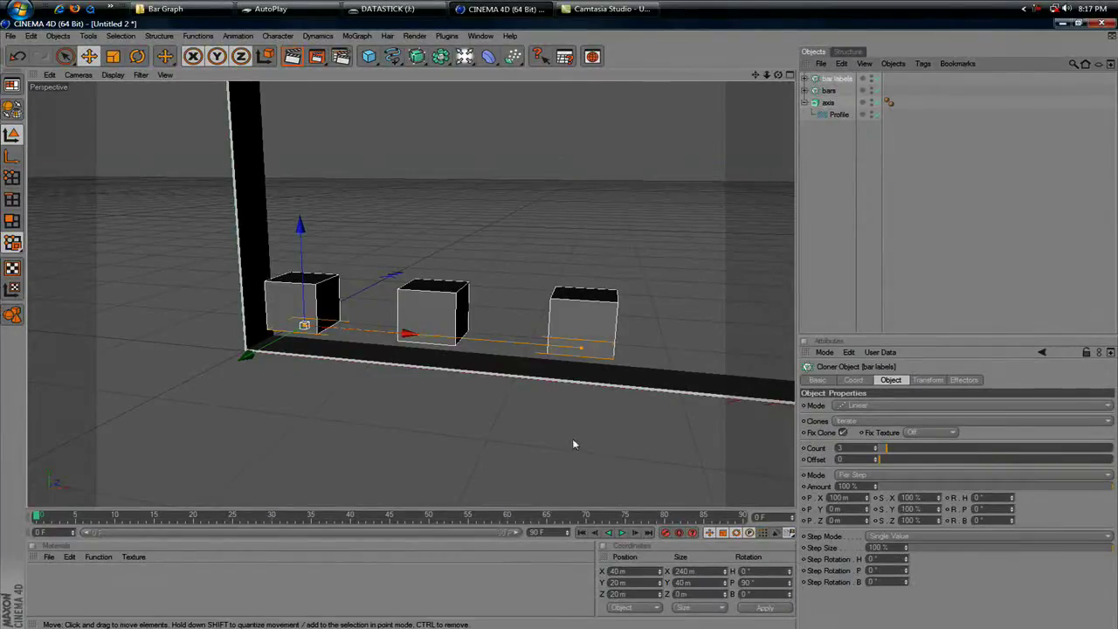
# Step: Add a Text spline and set its height to 15 m
pyautogui.click(395, 62)
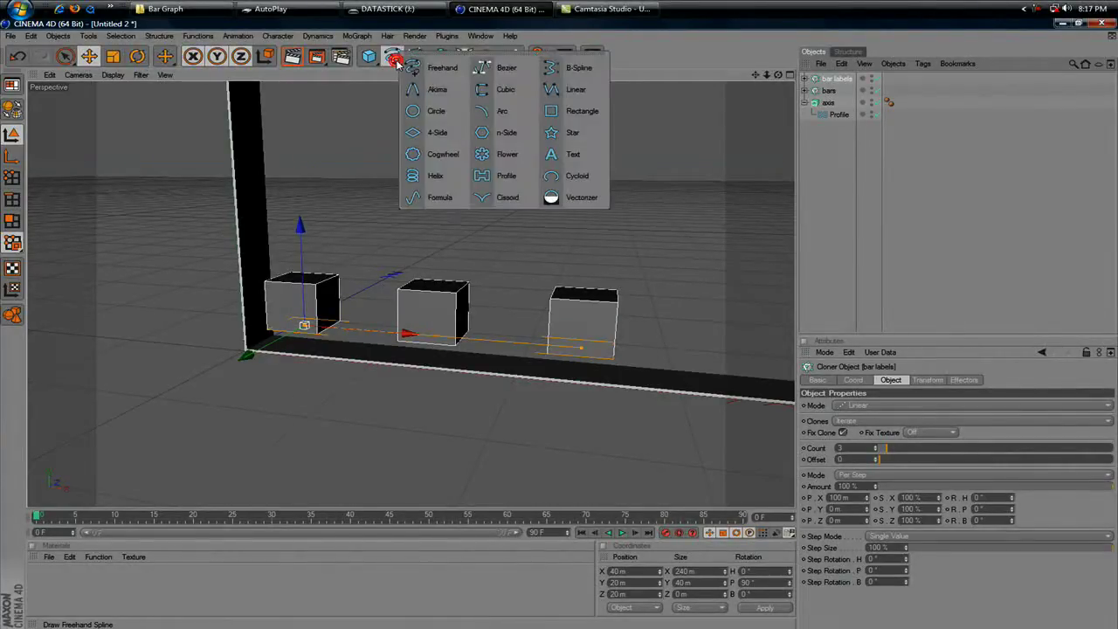
pyautogui.click(591, 153)
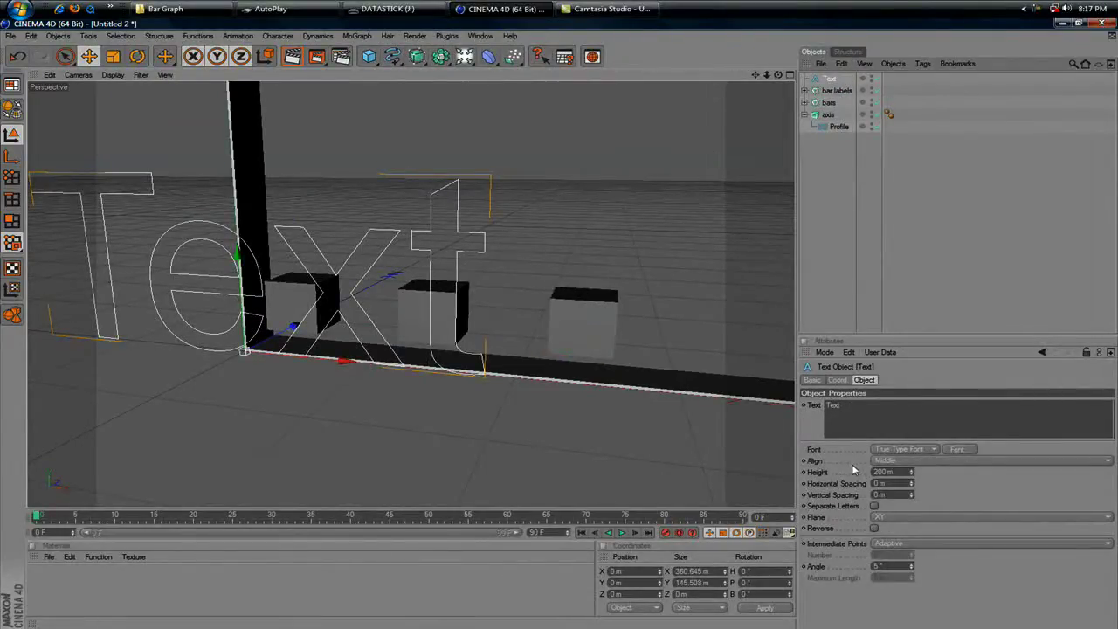
pyautogui.moveTo(903, 473); pyautogui.dragTo(834, 465)
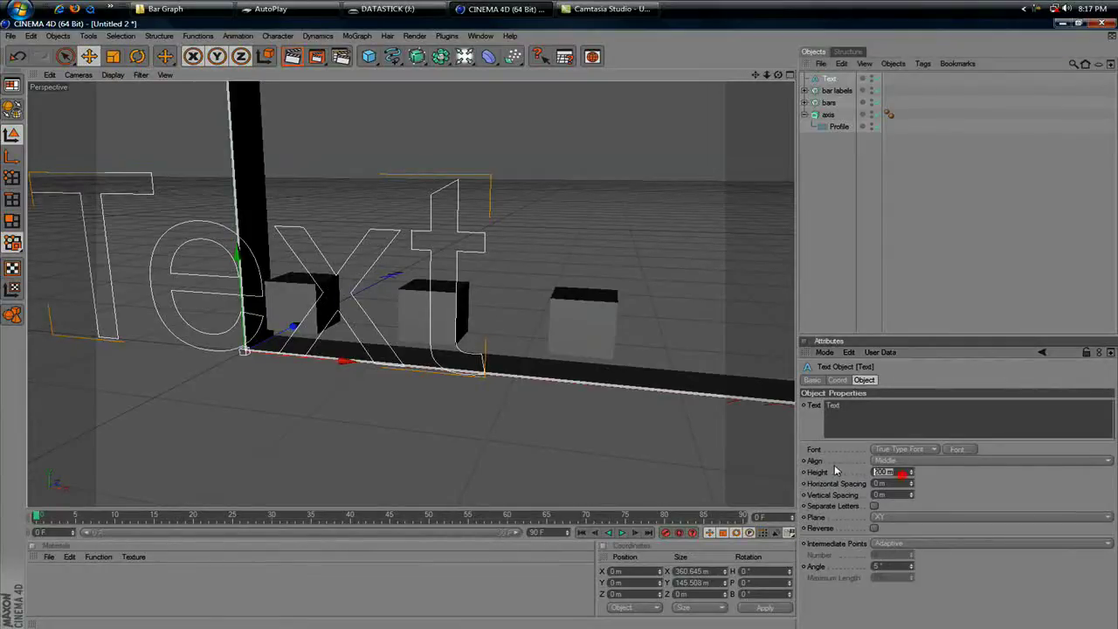
pyautogui.write('15')
pyautogui.press('Return')
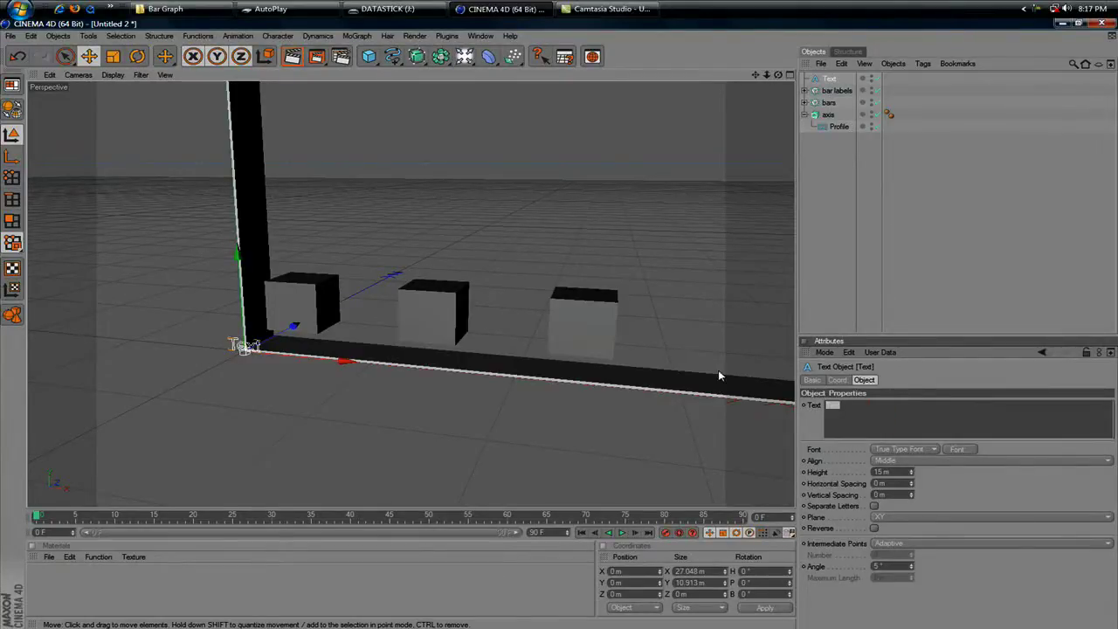
# Step: Set the text spline's content to "Label 1"
pyautogui.hotkey('ctrl', 'a')
pyautogui.write('Label1')
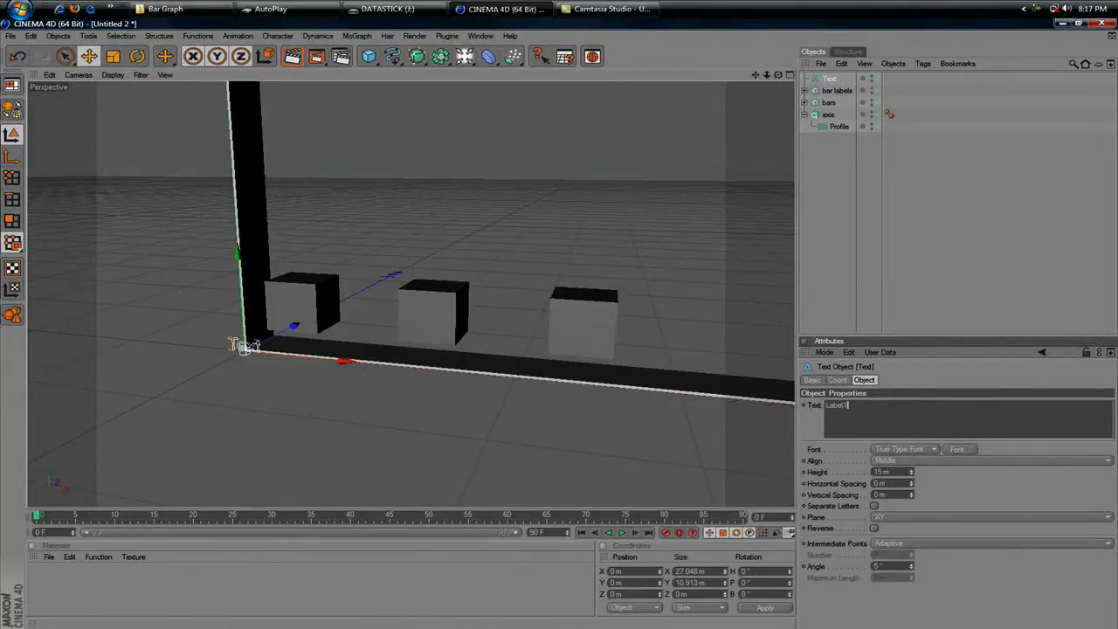
pyautogui.click(847, 404)
pyautogui.press('BackSpace')
pyautogui.write('1')
pyautogui.click(937, 209)
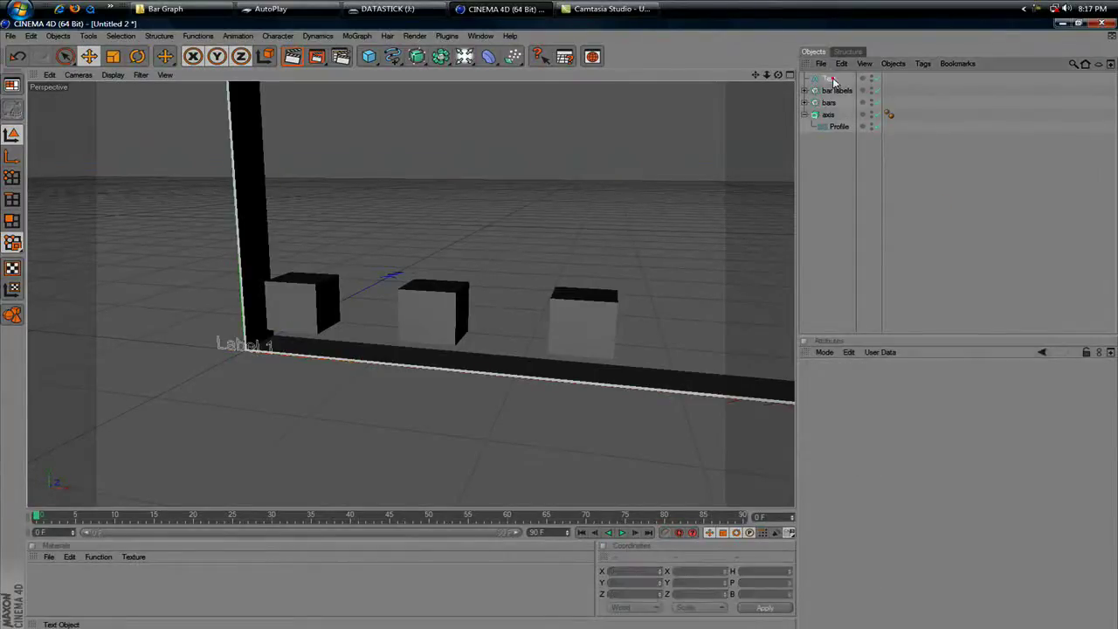
# Step: Rename the text spline object as Label 1
pyautogui.click(831, 79)
pyautogui.doubleClick(831, 78)
pyautogui.write('Label ')
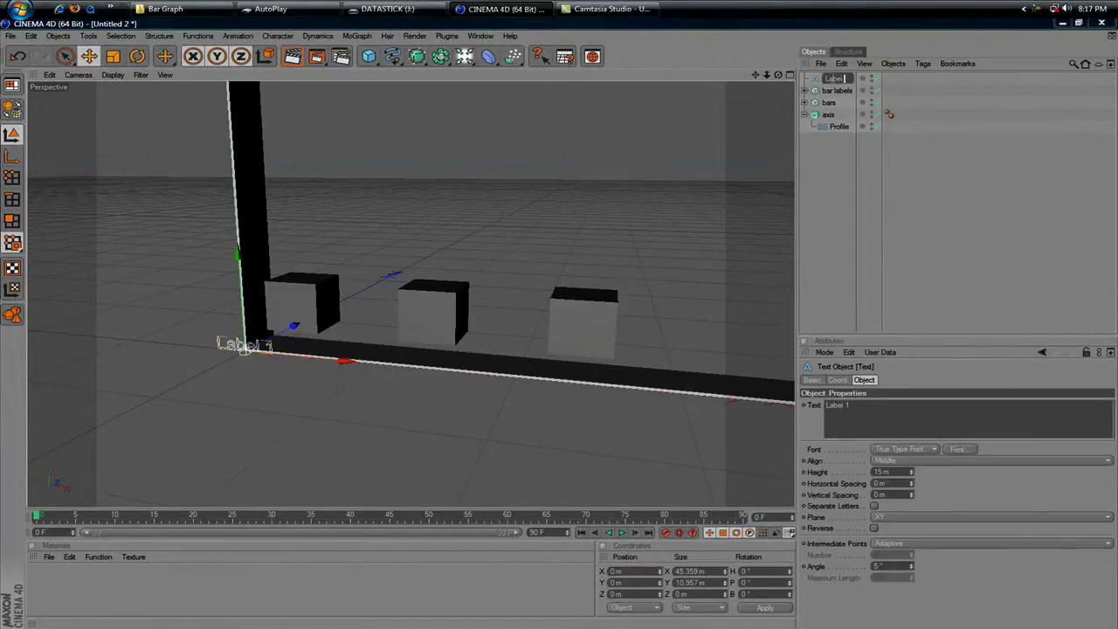
pyautogui.write('1')
pyautogui.click(929, 245)
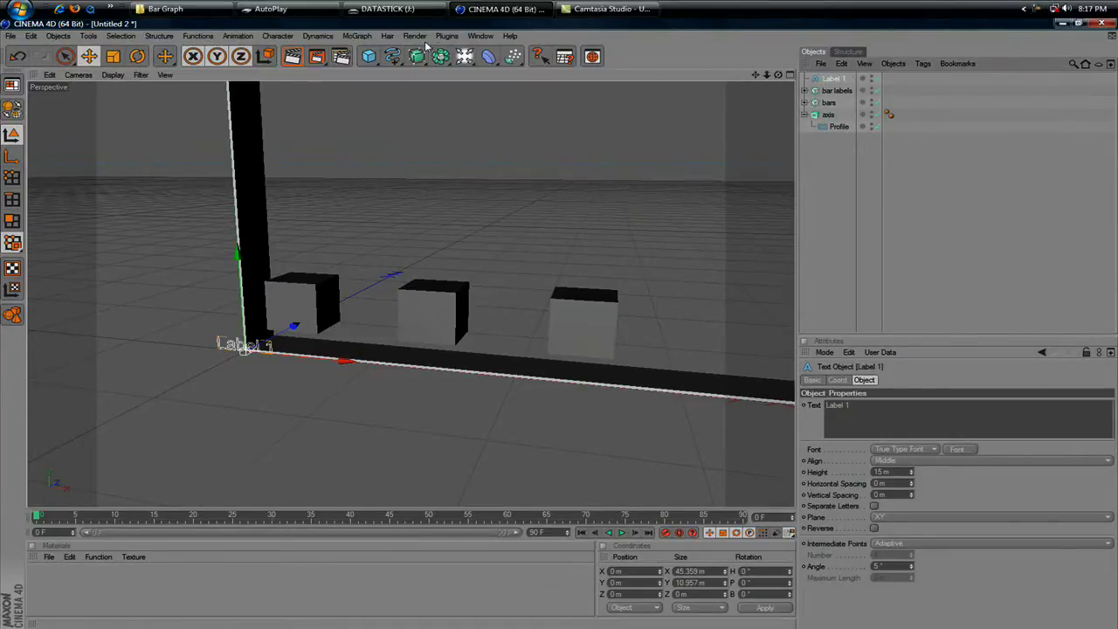
# Step: Add an Extrude NURBS, nest the Label 1 text under it and rename the extrusion as label 1
pyautogui.moveTo(419, 54); pyautogui.dragTo(461, 68)
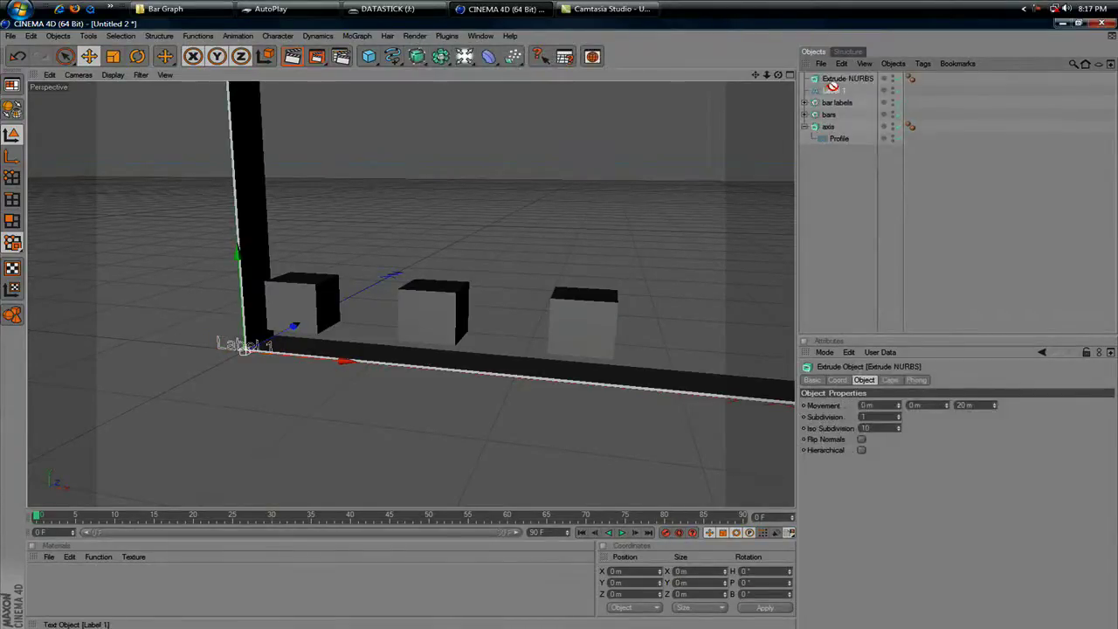
pyautogui.moveTo(832, 85); pyautogui.dragTo(843, 80)
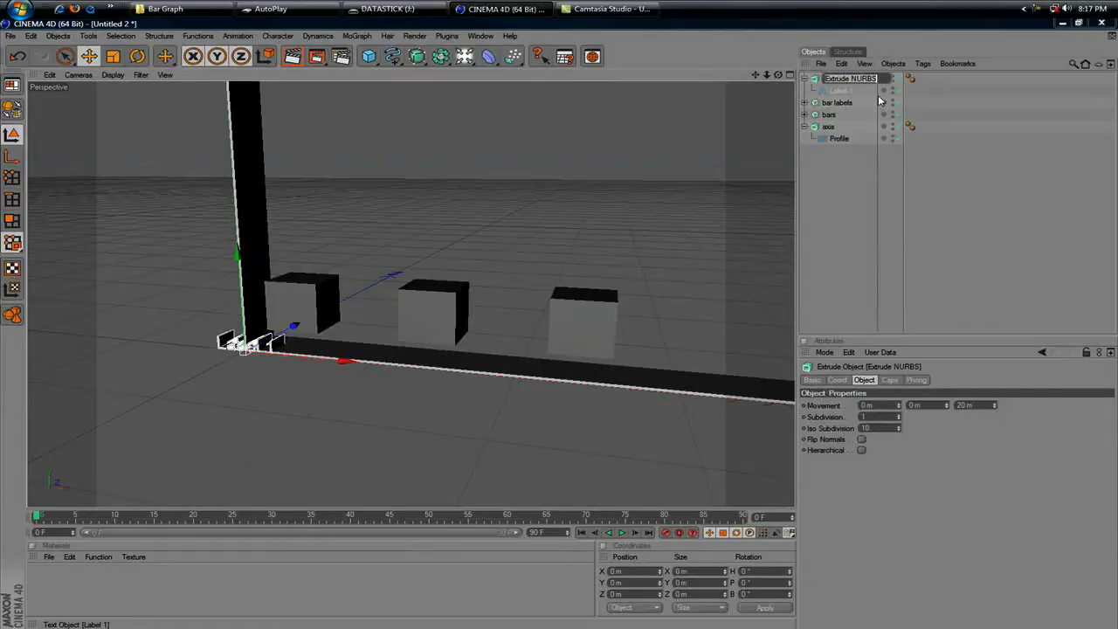
pyautogui.write('label 1')
pyautogui.click(935, 254)
# Step: Set the label 1 extrusion's Z movement to 5 m
pyautogui.click(838, 78)
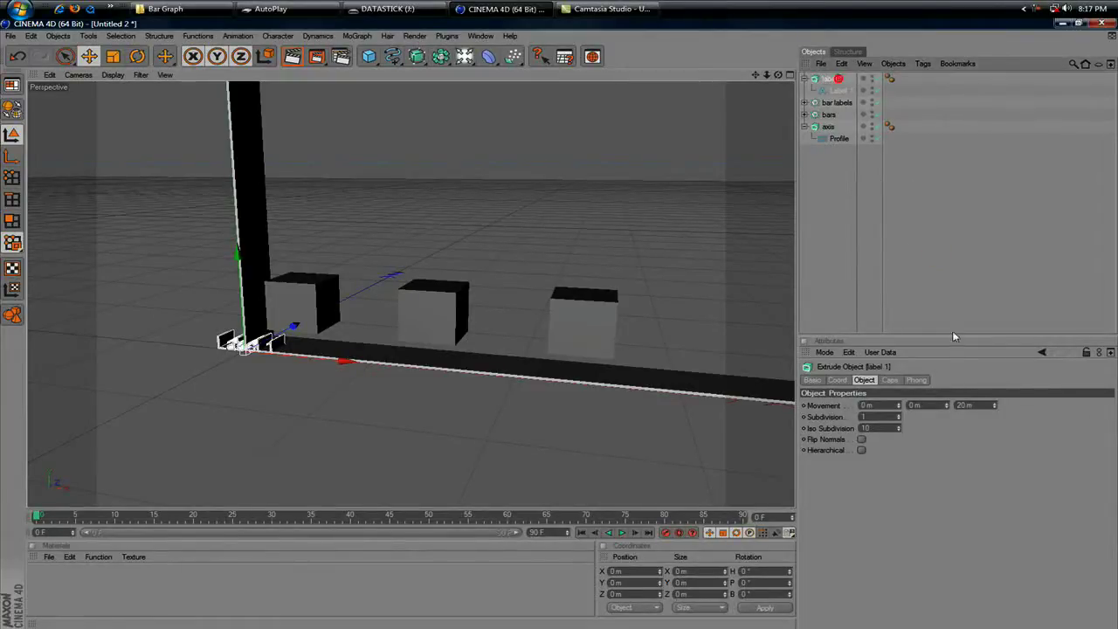
pyautogui.click(975, 403)
pyautogui.write('5')
pyautogui.press('Return')
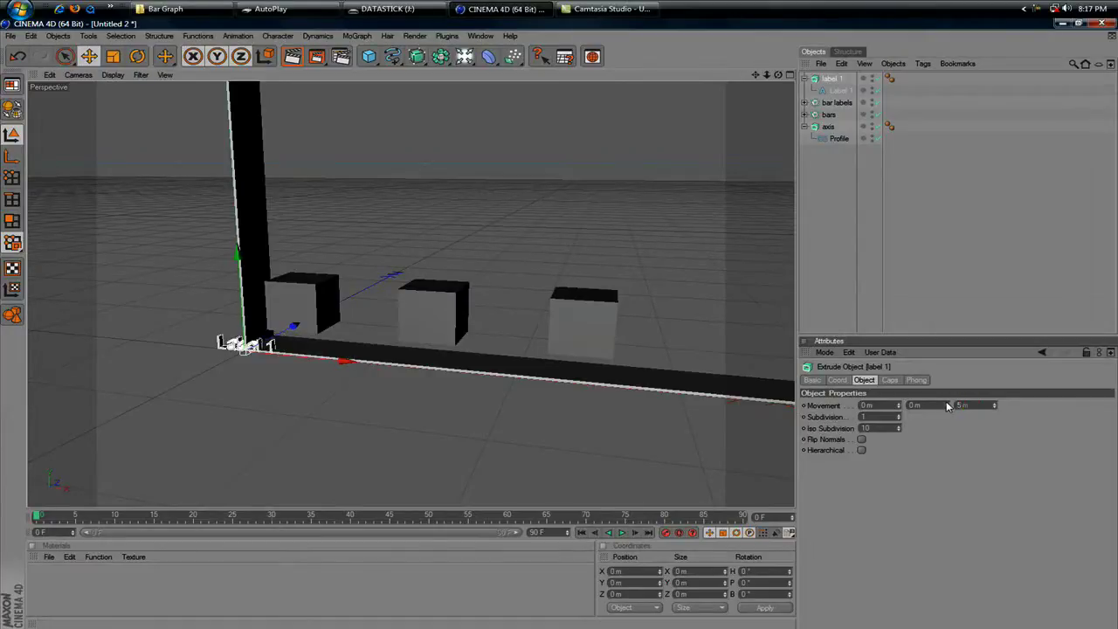
# Step: Duplicate the label 1 extrusion twice and rename the copies as label 2 and label 3
pyautogui.moveTo(776, 74)
pyautogui.mouseDown()
pyautogui.moveTo(729, 86)
pyautogui.moveTo(562, 257)
pyautogui.mouseUp()
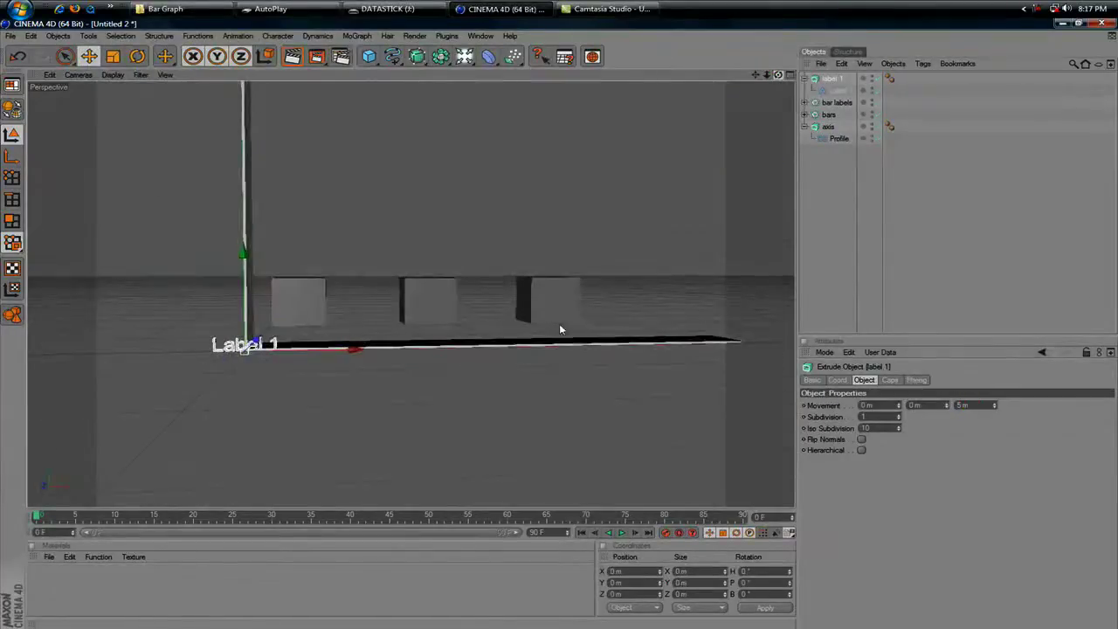
pyautogui.click(805, 79)
pyautogui.keyDown('ctrl'); pyautogui.moveTo(820, 82); pyautogui.dragTo(831, 96); pyautogui.keyUp('ctrl')
pyautogui.doubleClick(840, 90)
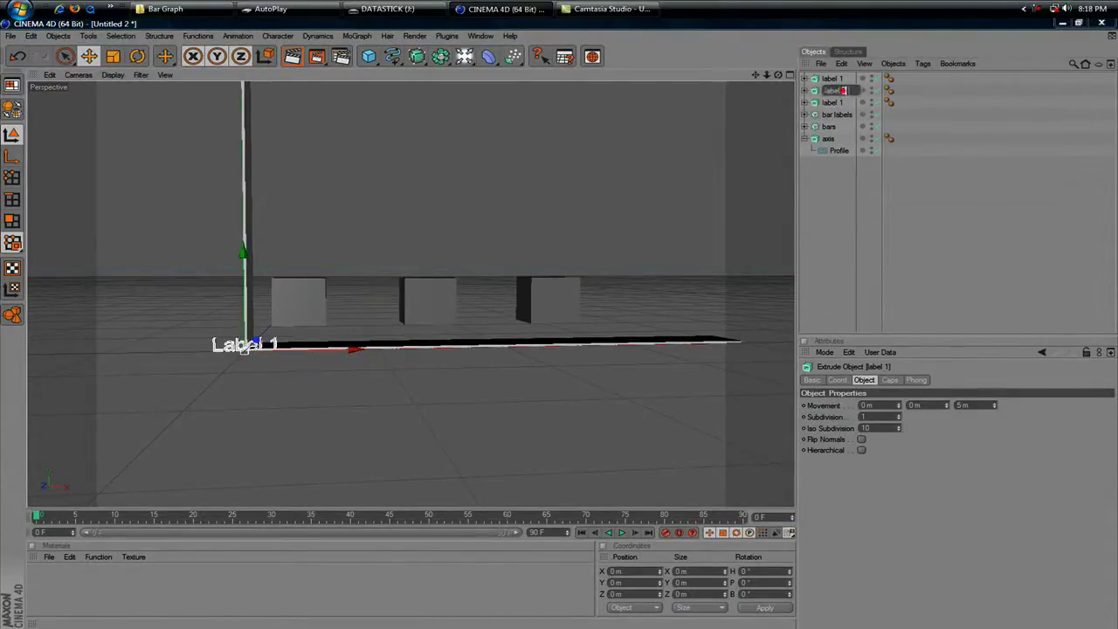
pyautogui.write('2')
pyautogui.press('Return')
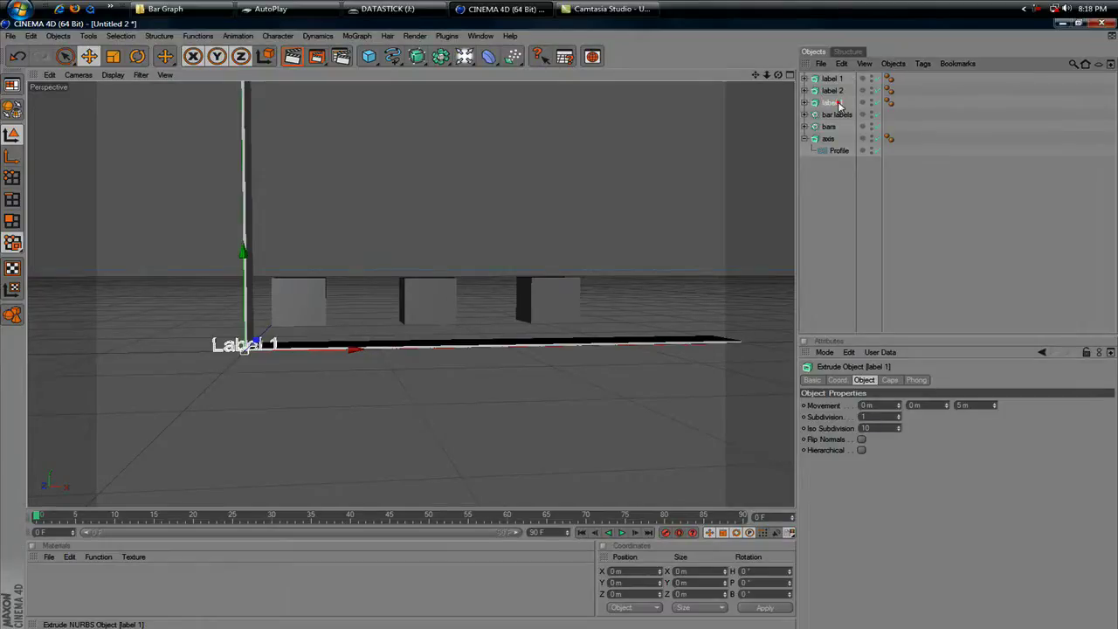
pyautogui.doubleClick(836, 104)
pyautogui.click(843, 103)
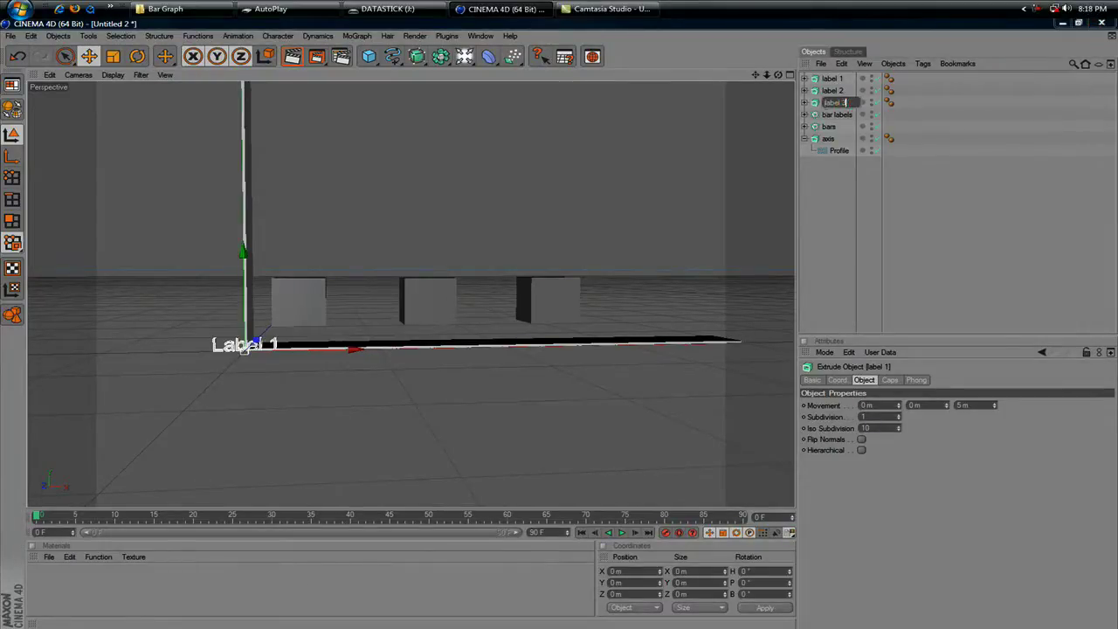
pyautogui.press('Return')
# Step: Rename the text object nested under the label 2 extrusion as Label 2
pyautogui.click(806, 90)
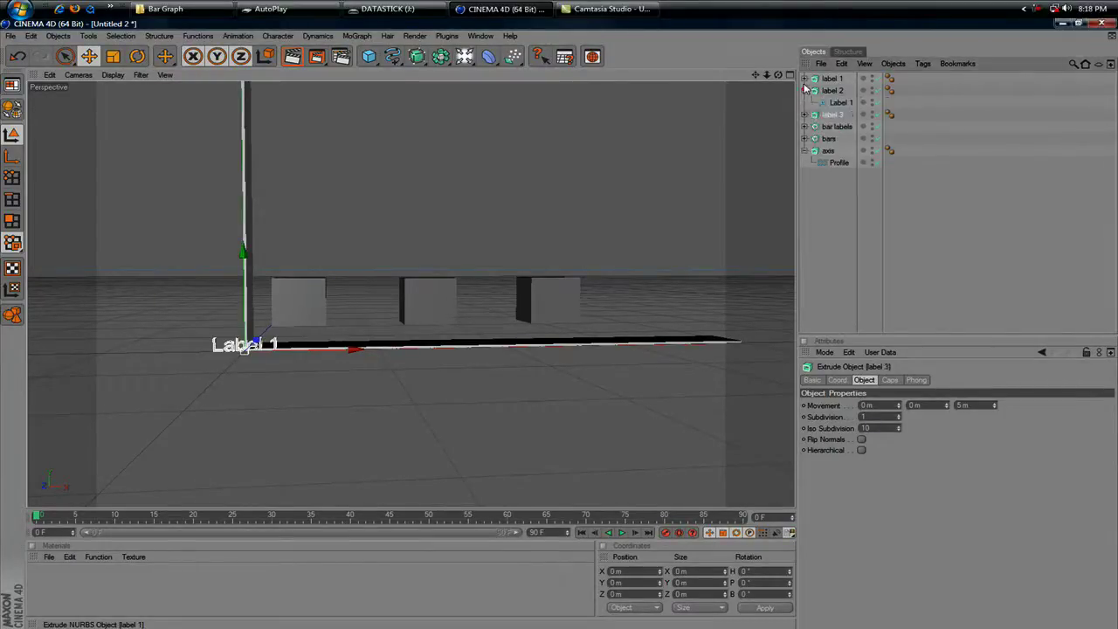
pyautogui.click(805, 79)
pyautogui.click(838, 114)
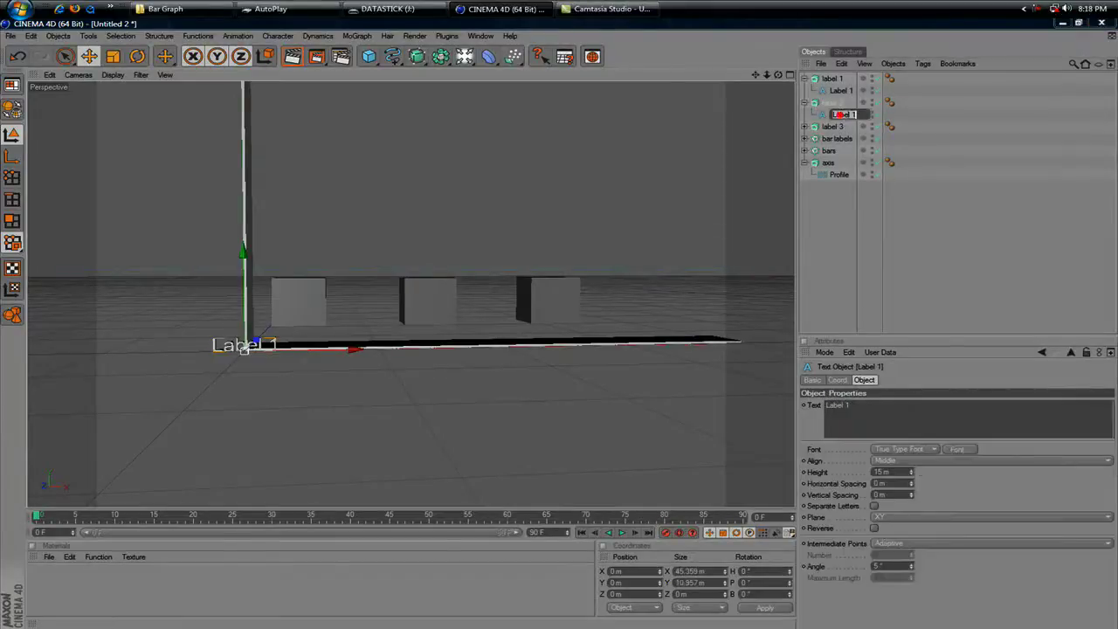
pyautogui.press('BackSpace')
pyautogui.write('2')
pyautogui.press('Return')
# Step: Rename the text object nested under the label 3 extrusion as Label 3
pyautogui.click(805, 126)
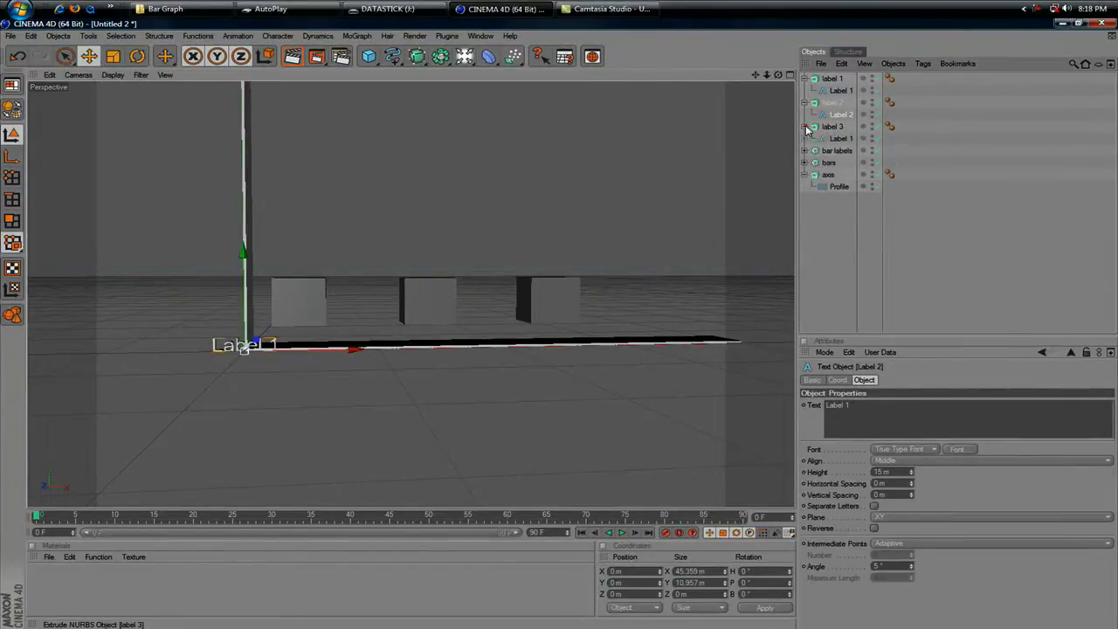
pyautogui.doubleClick(841, 138)
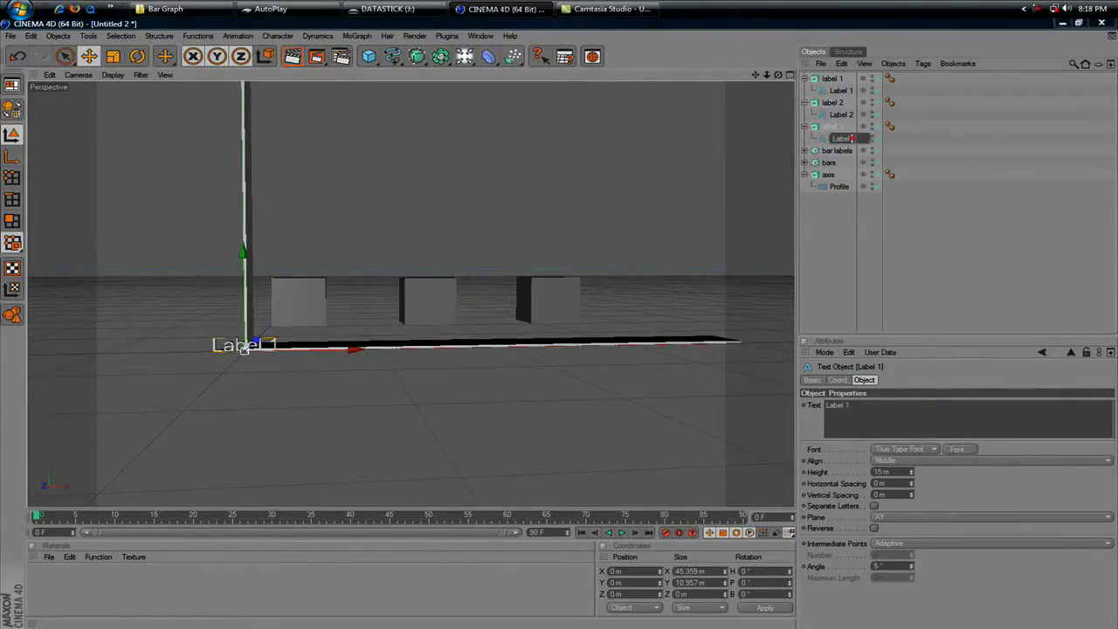
pyautogui.press('BackSpace')
pyautogui.write('3')
pyautogui.press('Return')
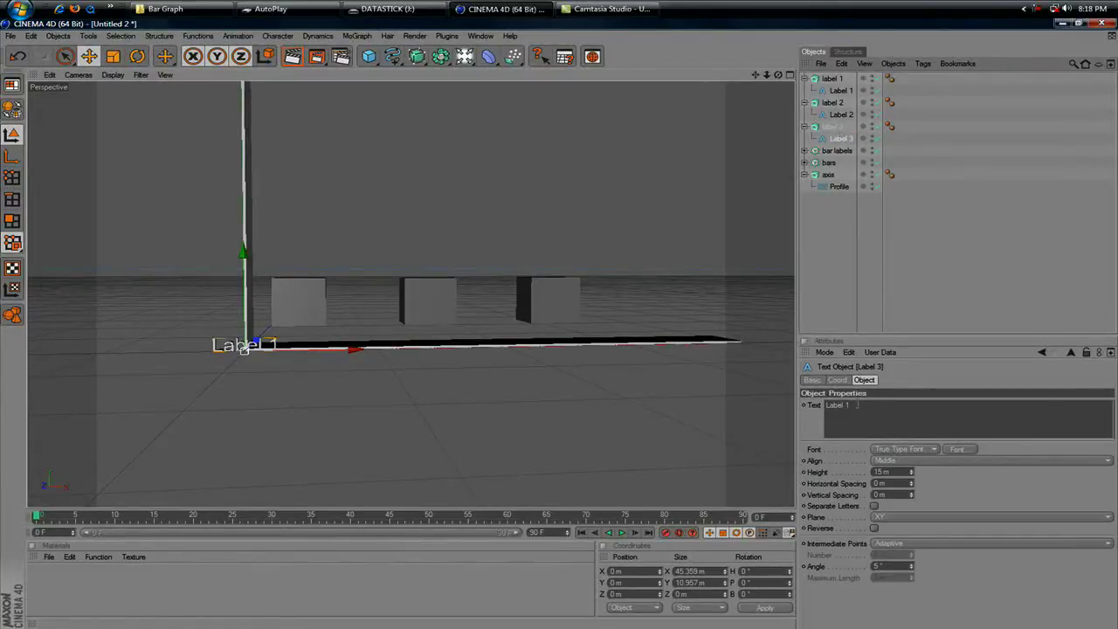
# Step: Change the text content of the Label 3 and Label 2 splines to "Label 3" and "Label 2" respectively
pyautogui.click(852, 405)
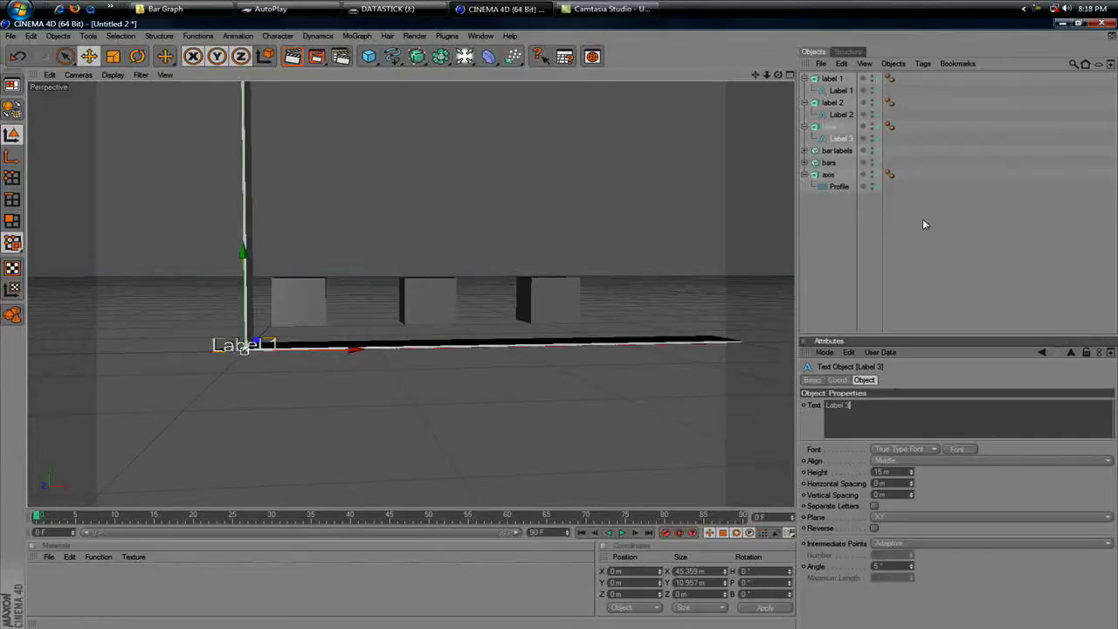
pyautogui.click(833, 102)
pyautogui.click(838, 114)
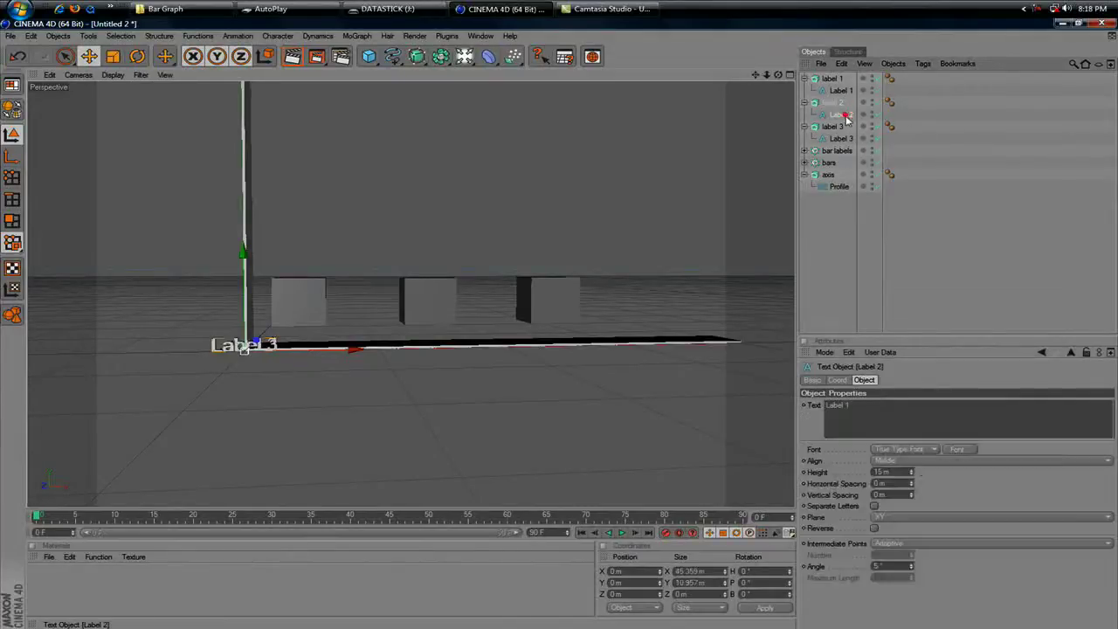
pyautogui.click(870, 407)
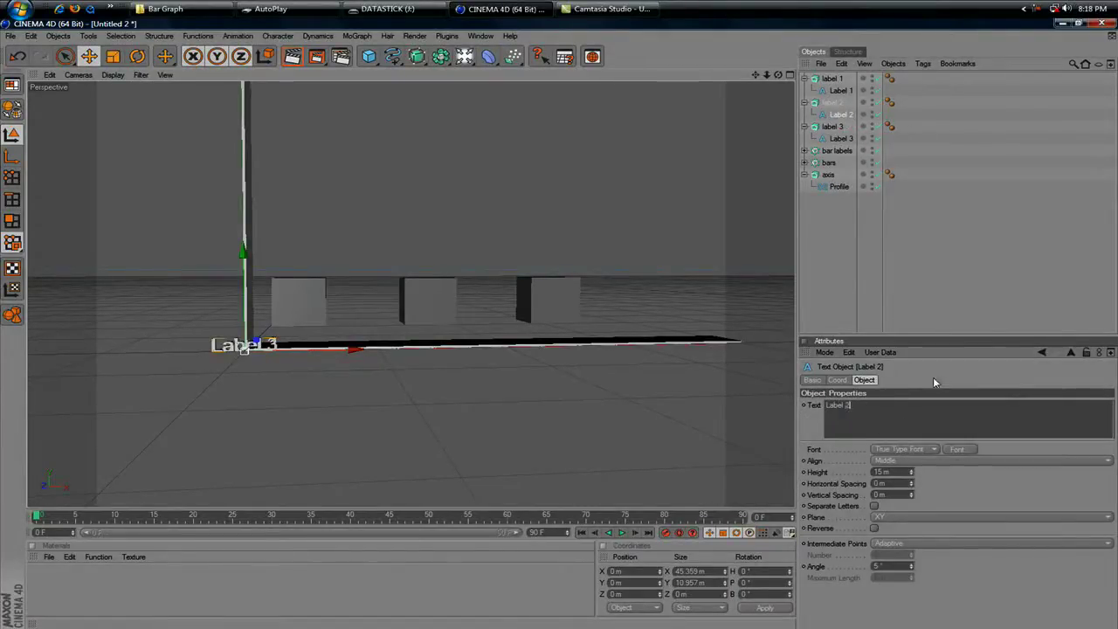
pyautogui.click(981, 292)
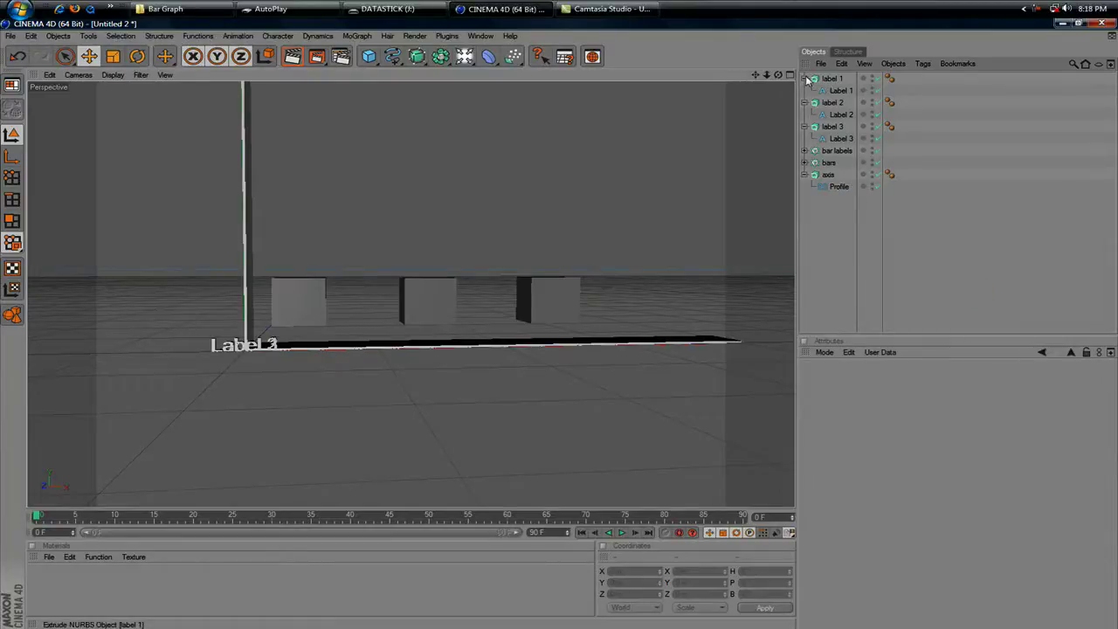
# Step: Collapse the three label extrusions and delete the three bar objects inside the bar labels cloner
pyautogui.click(804, 78)
pyautogui.click(804, 90)
pyautogui.click(804, 102)
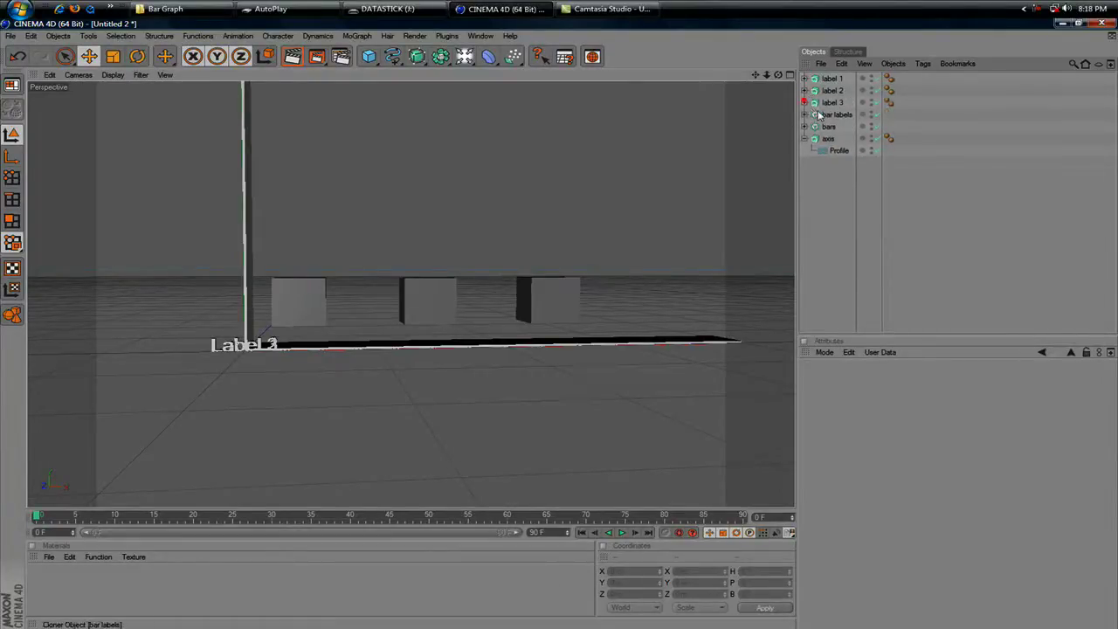
pyautogui.click(819, 116)
pyautogui.click(805, 114)
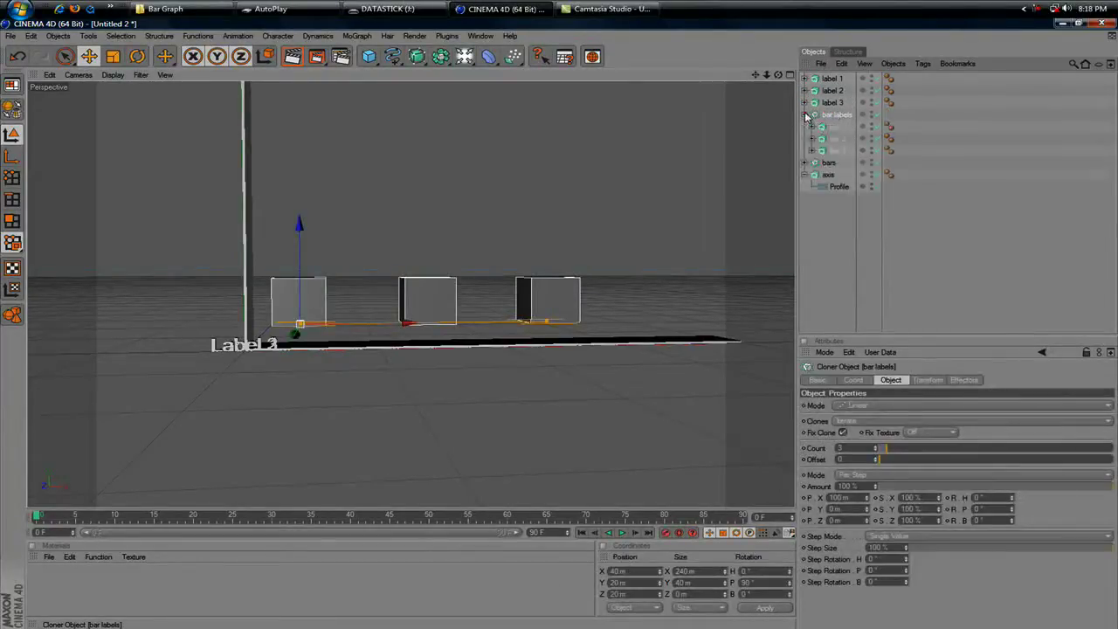
pyautogui.click(835, 128)
pyautogui.keyDown('shift'); pyautogui.click(838, 151); pyautogui.keyUp('shift')
pyautogui.press('Delete')
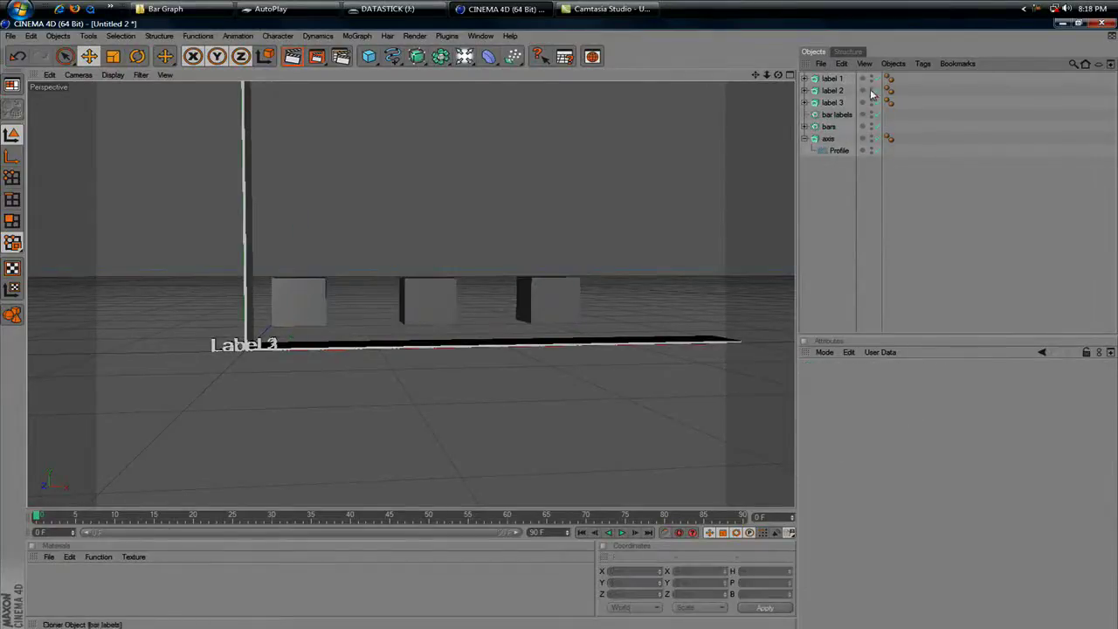
# Step: Nest the label 1, label 2 and label 3 extrusions inside the bar labels cloner
pyautogui.click(834, 80)
pyautogui.keyDown('shift'); pyautogui.click(832, 102); pyautogui.keyUp('shift')
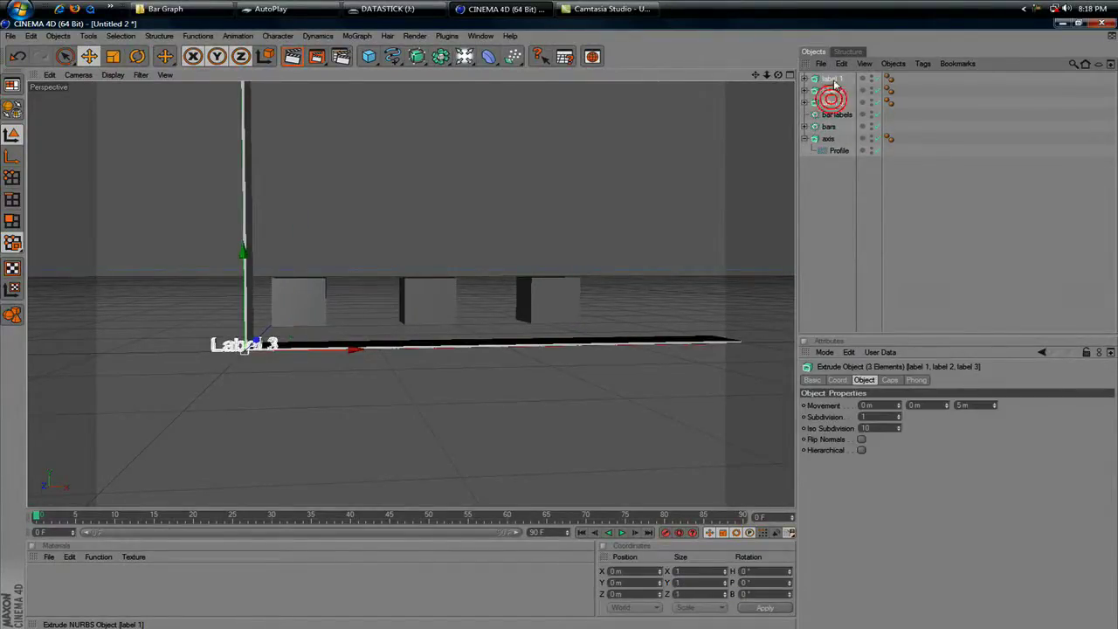
pyautogui.moveTo(833, 81); pyautogui.dragTo(837, 115)
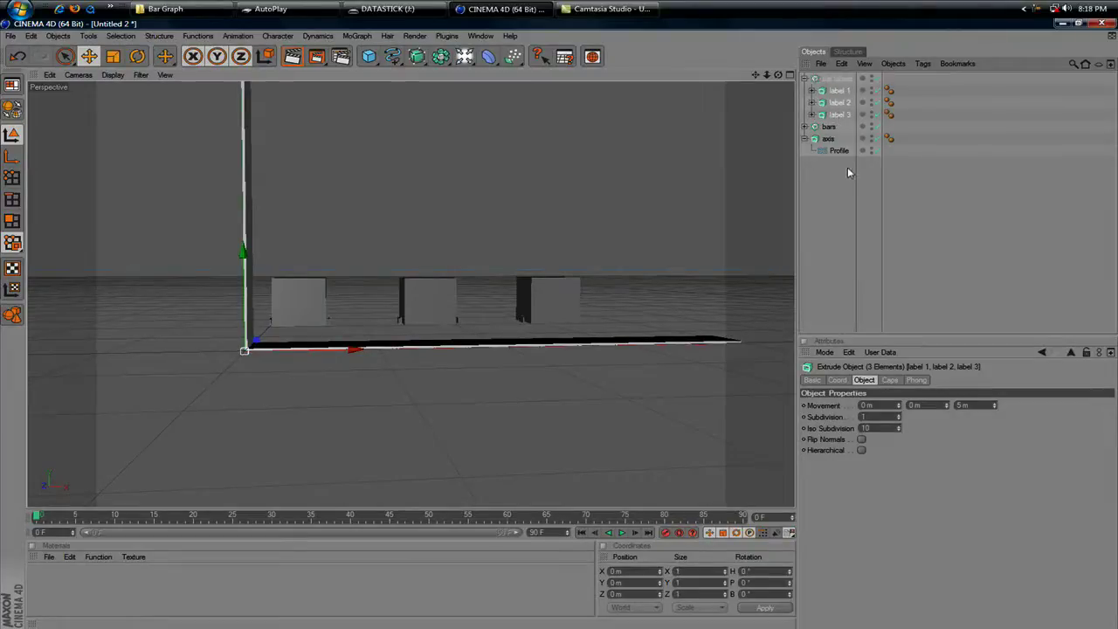
# Step: Lower the bar labels cloner to a Y position of -20 m and set its pitch rotation to 0°
pyautogui.click(833, 79)
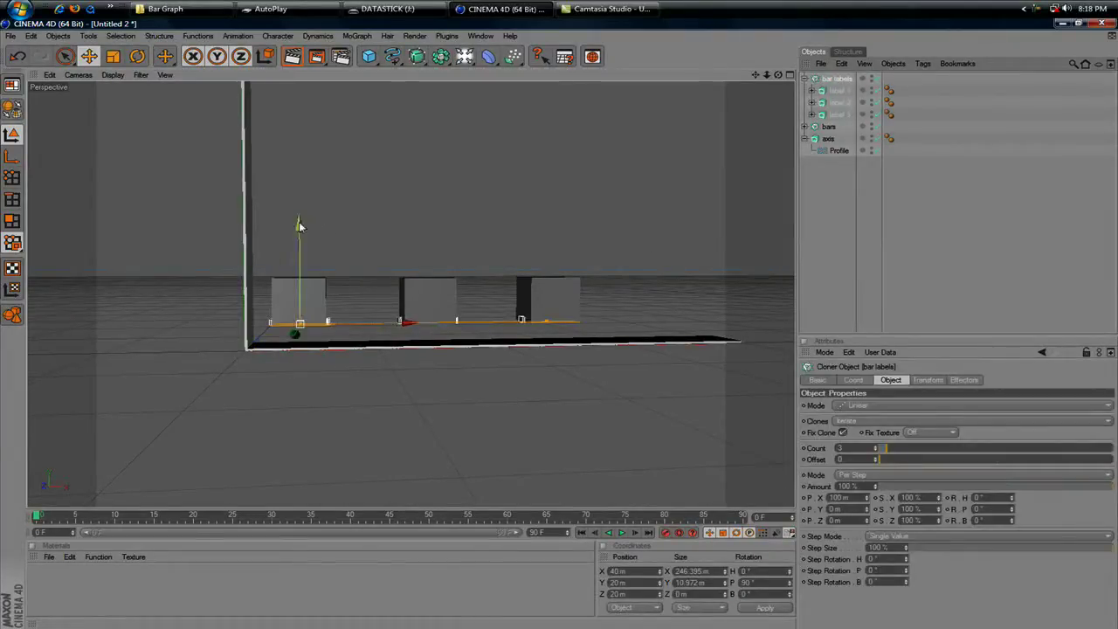
pyautogui.moveTo(299, 225); pyautogui.dragTo(299, 267)
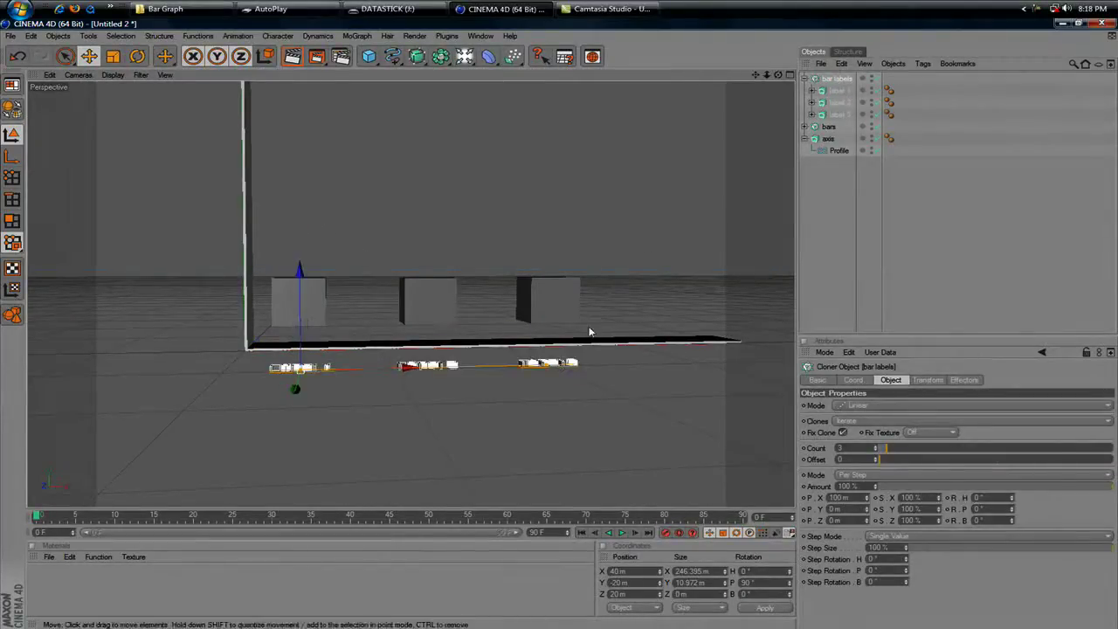
pyautogui.click(856, 380)
pyautogui.moveTo(1001, 421); pyautogui.dragTo(876, 404)
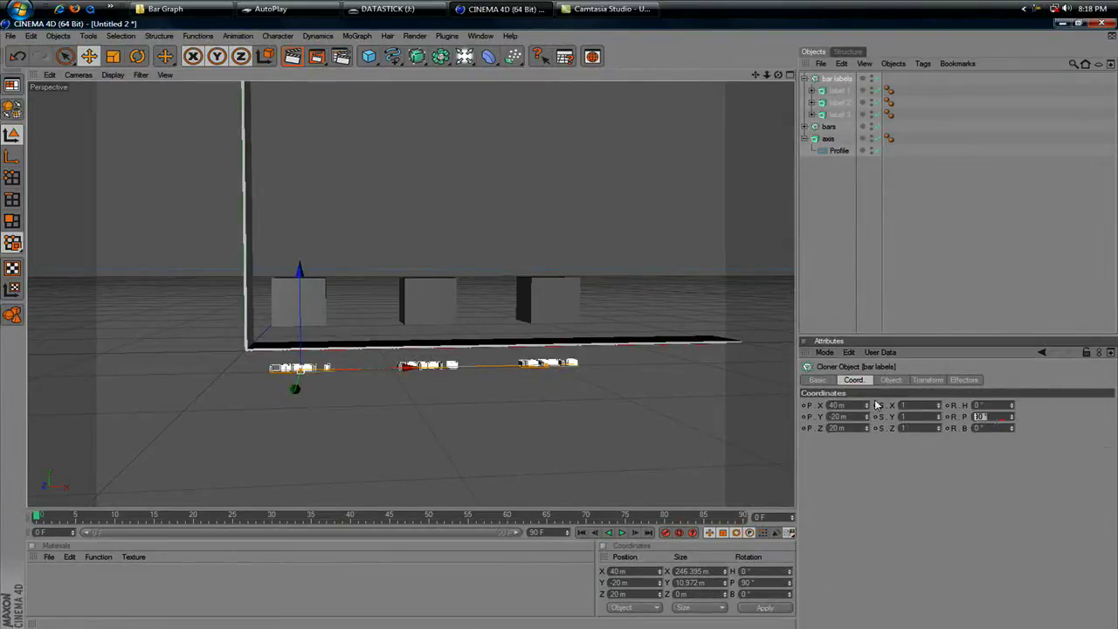
pyautogui.press('Return')
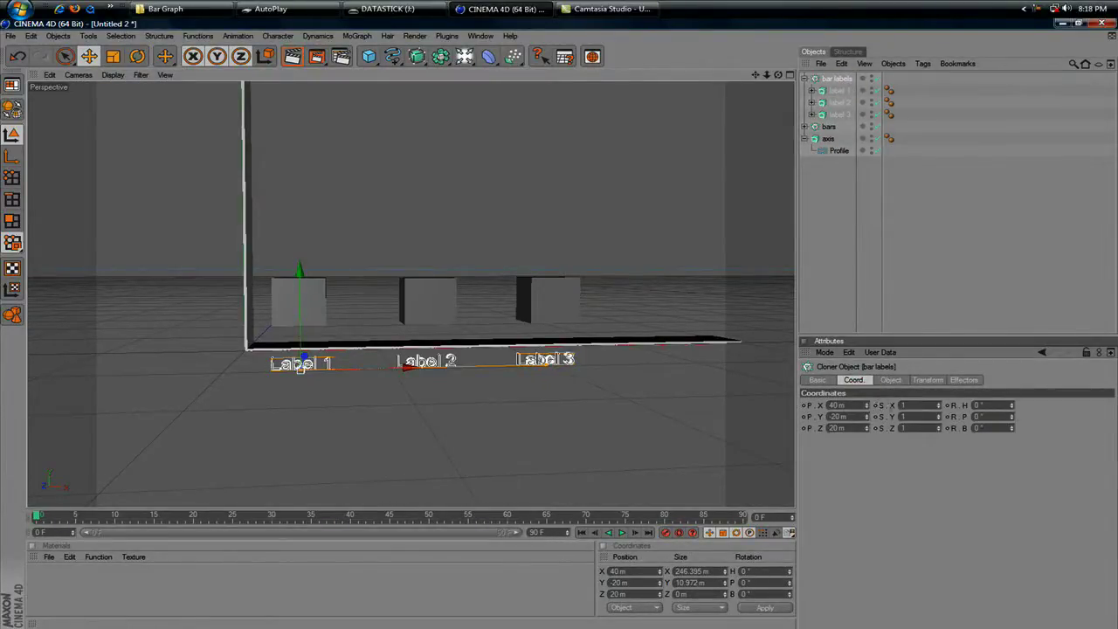
pyautogui.click(961, 244)
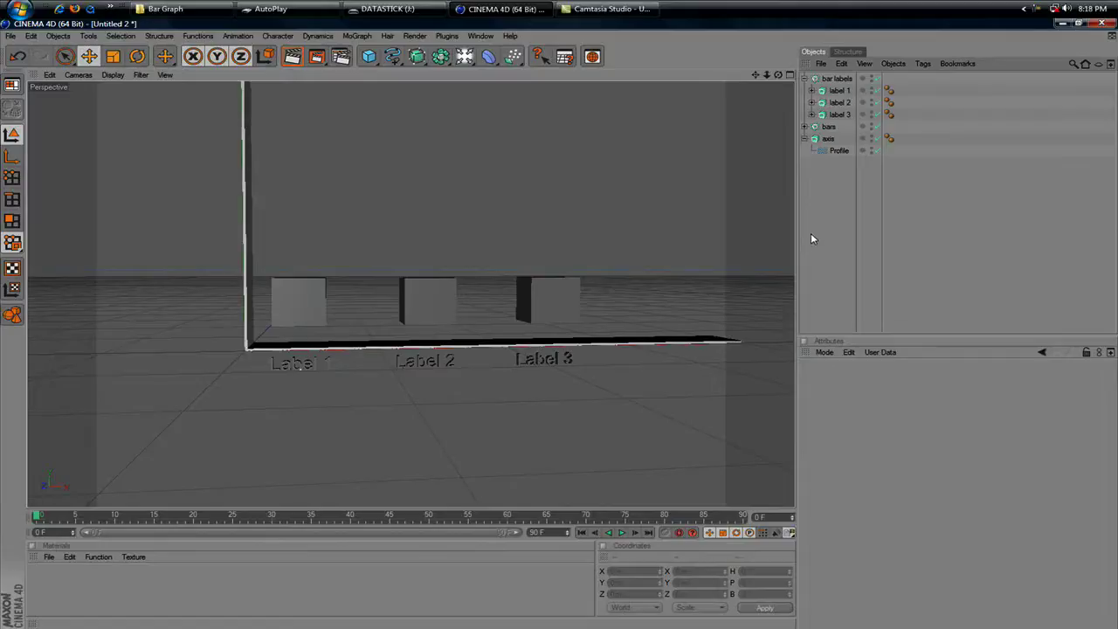
# Step: Duplicate the bar labels cloner and rename the copy as bar value
pyautogui.click(804, 79)
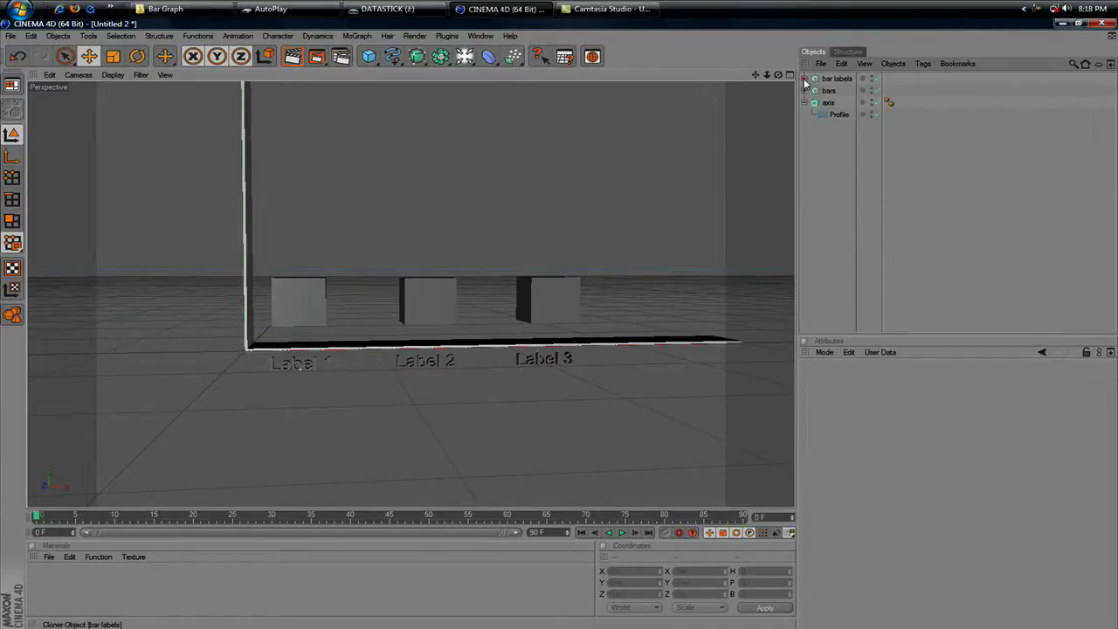
pyautogui.click(836, 78)
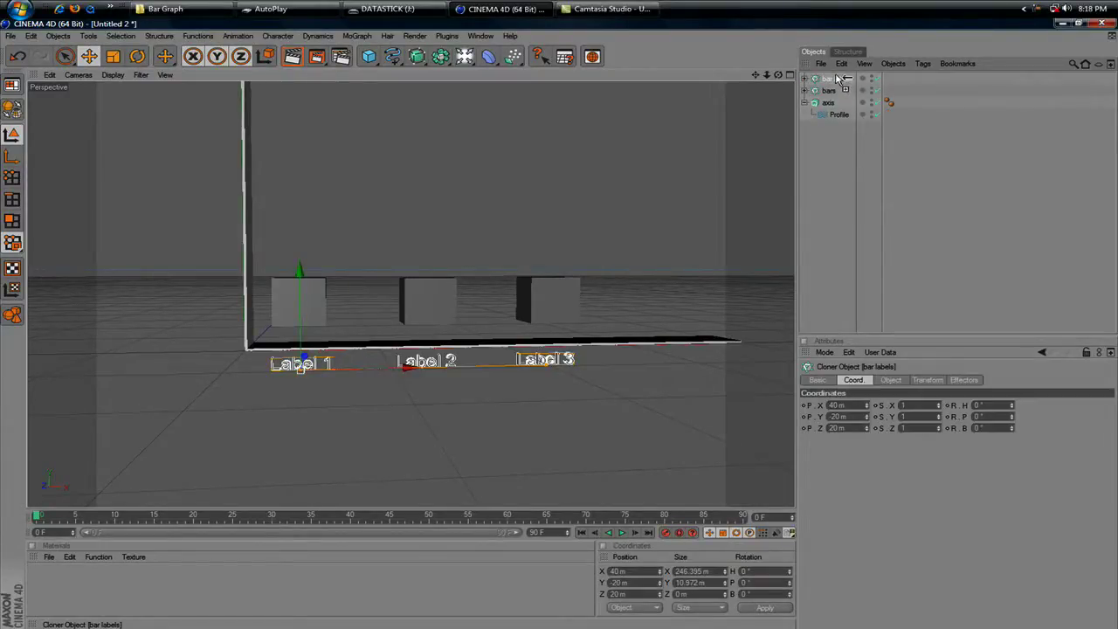
pyautogui.hotkey('ctrl', 'c')
pyautogui.hotkey('ctrl', 'v')
pyautogui.doubleClick(840, 79)
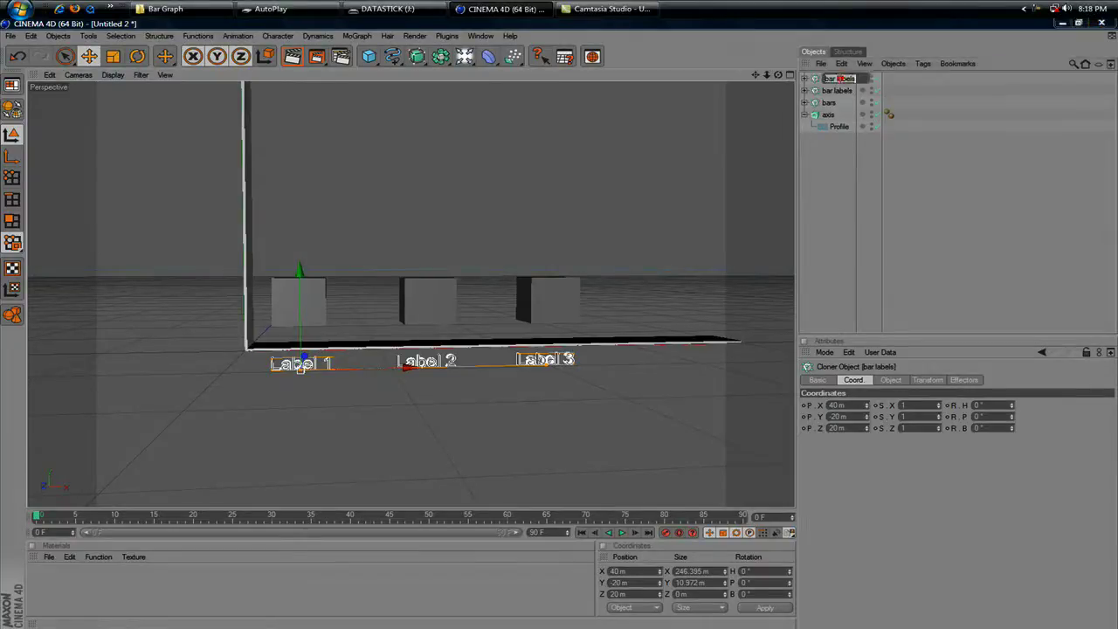
pyautogui.write('bar va')
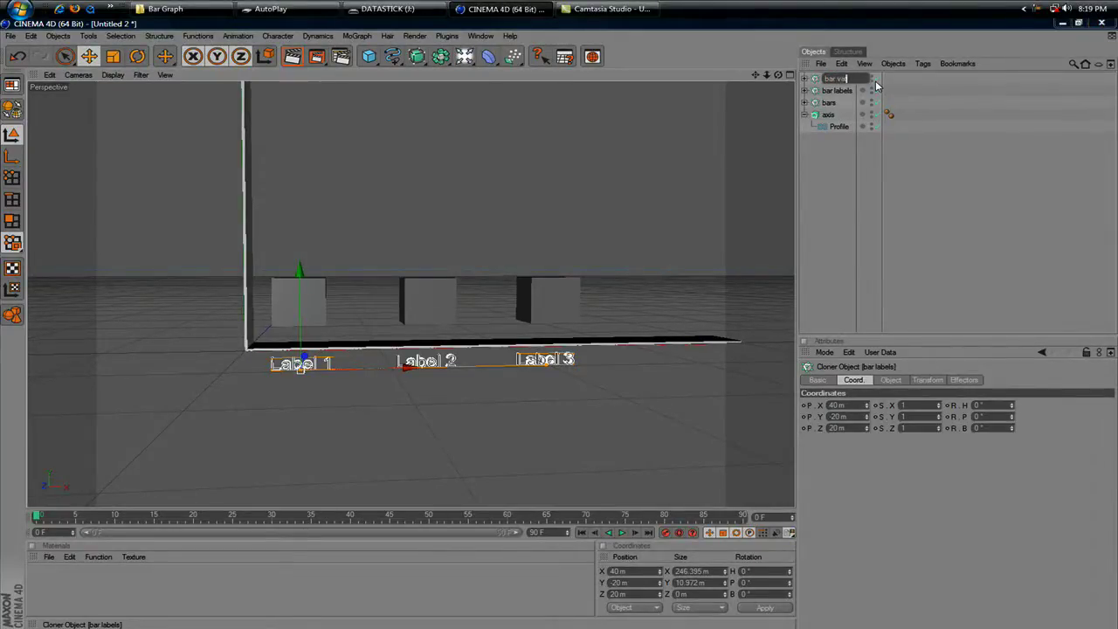
pyautogui.write('lue')
pyautogui.press('Return')
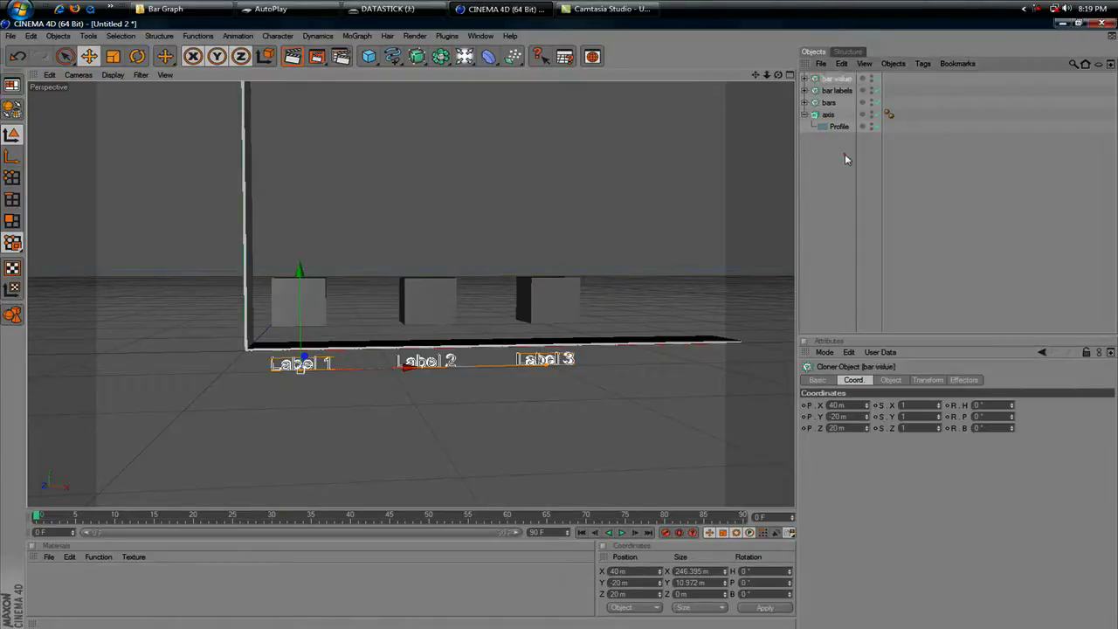
# Step: Rename the label 1 extrusion inside the bar value cloner as bar 1 value
pyautogui.click(804, 80)
pyautogui.click(840, 91)
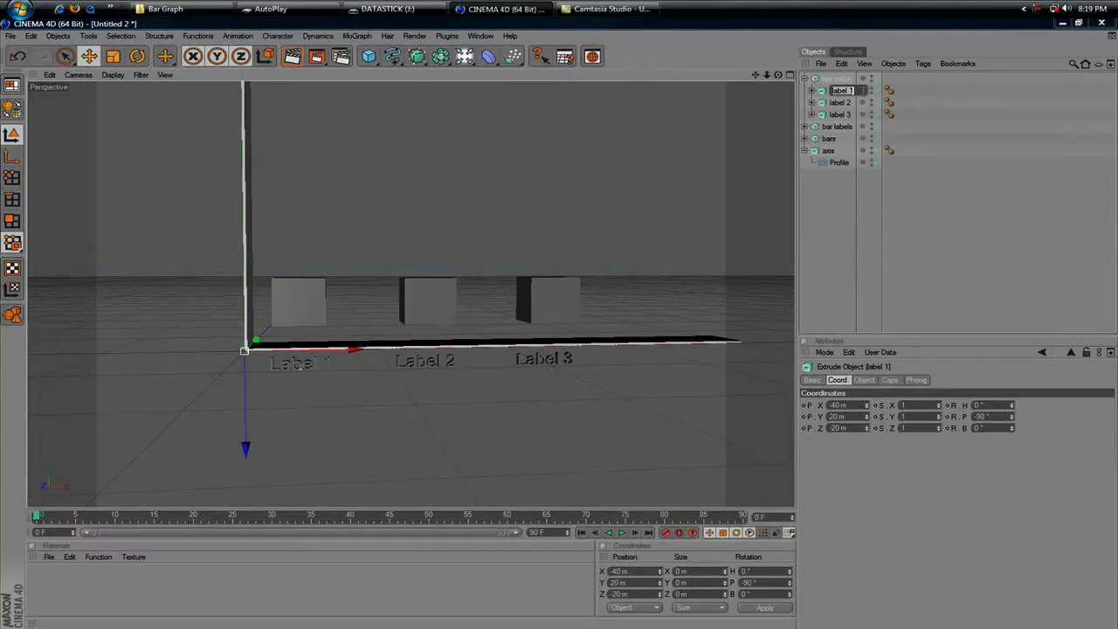
pyautogui.write('bar')
pyautogui.write(' 1 value')
pyautogui.press('Return')
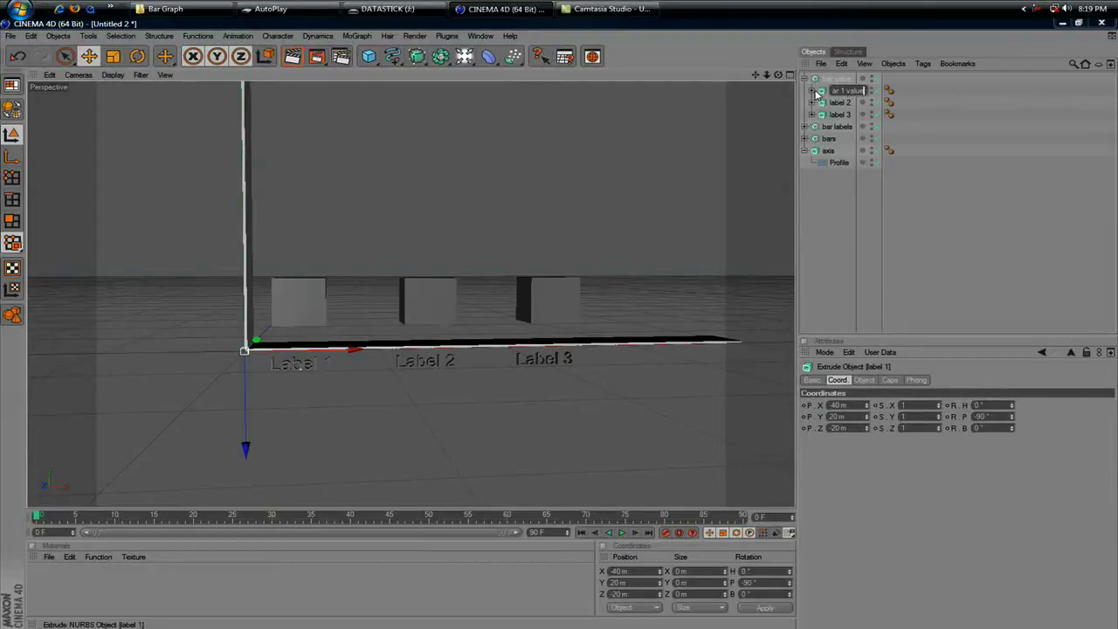
# Step: Rename the text object nested under the bar 1 value extrusion as bar 1 value
pyautogui.click(813, 90)
pyautogui.click(845, 102)
pyautogui.write('bar valu')
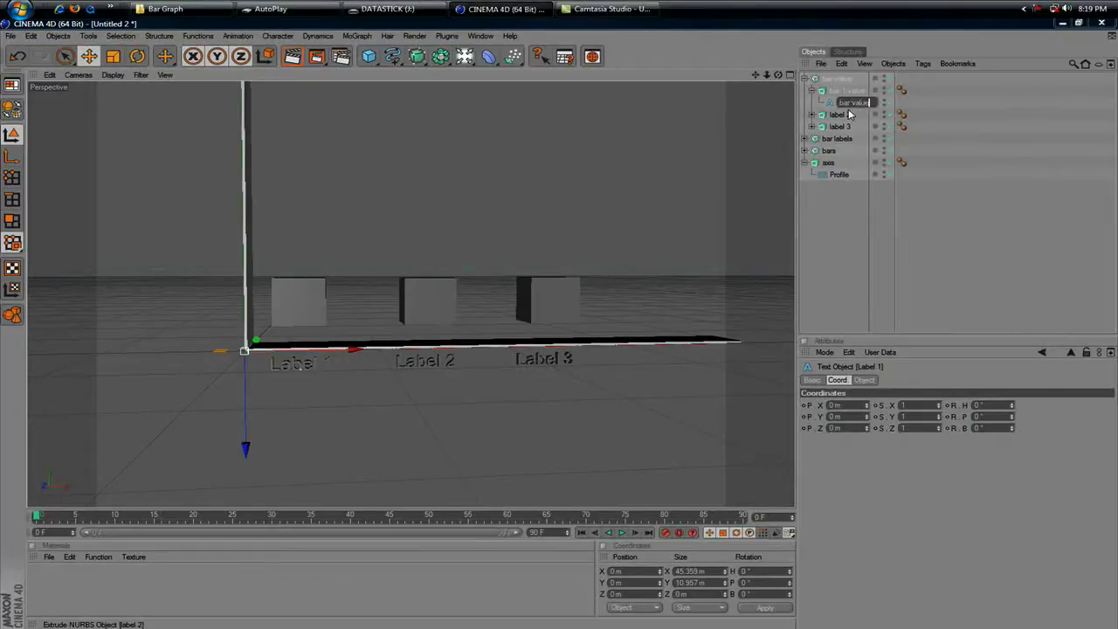
pyautogui.write('e')
pyautogui.click(851, 103)
pyautogui.write('2')
pyautogui.click(836, 112)
pyautogui.doubleClick(852, 103)
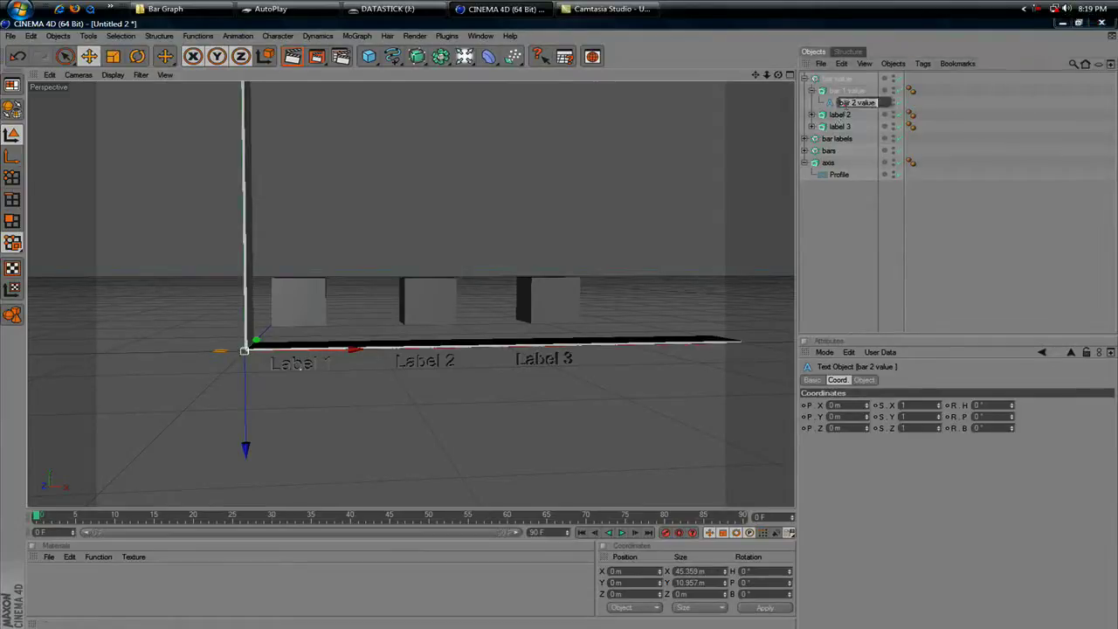
pyautogui.write('1')
pyautogui.press('Return')
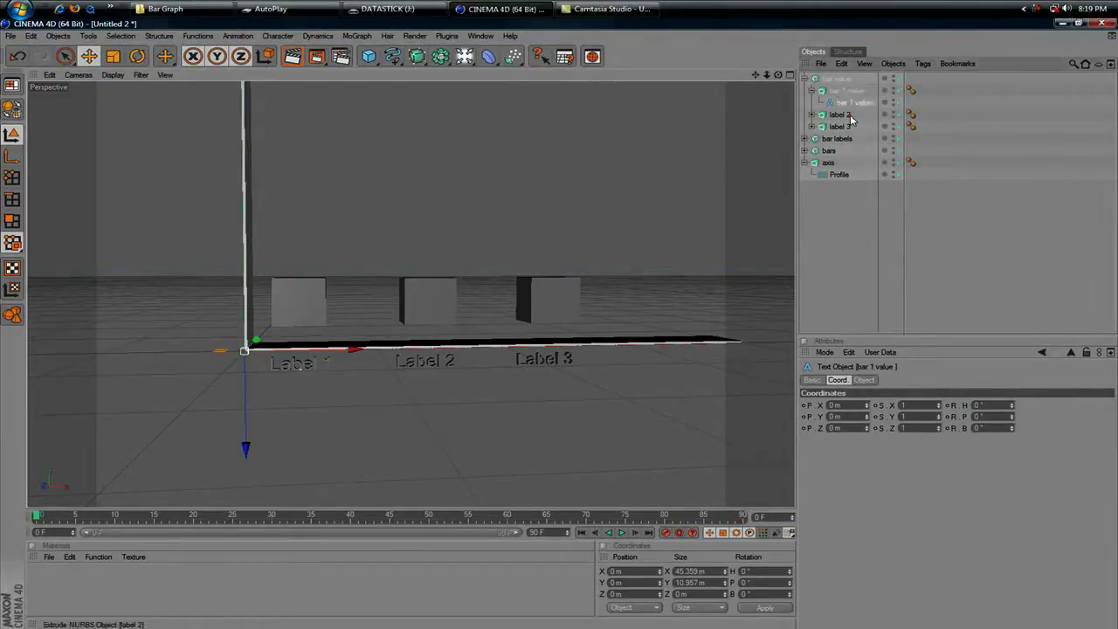
# Step: Rename the text object nested under the bar value cloner's label 2 extrusion as bar 2 value
pyautogui.click(839, 114)
pyautogui.click(811, 114)
pyautogui.doubleClick(852, 127)
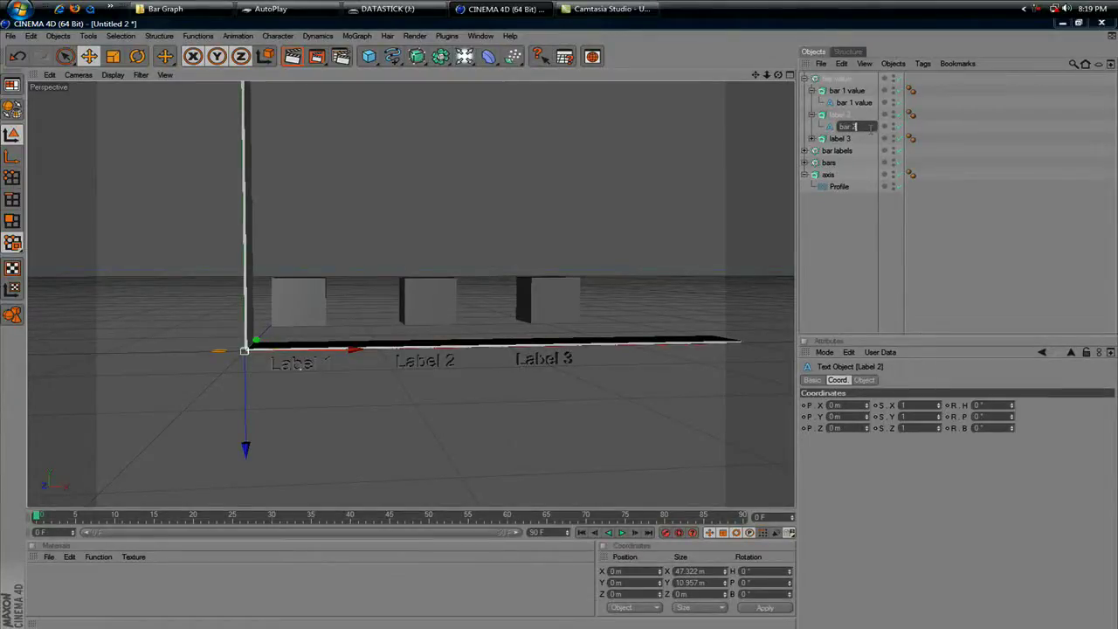
pyautogui.write('bar 2 value')
pyautogui.press('Return')
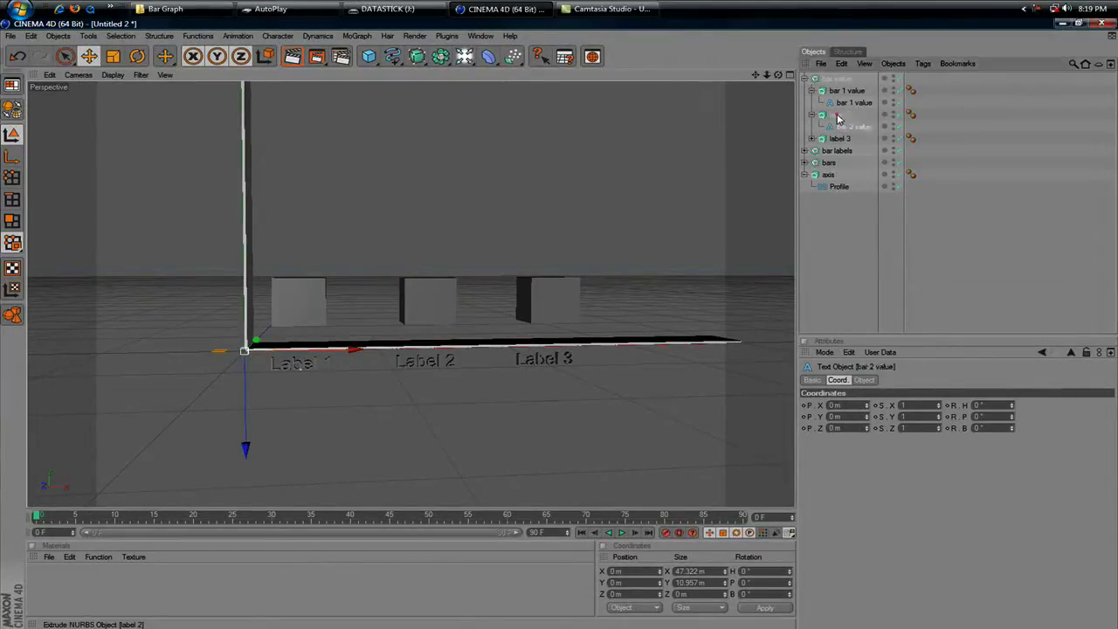
# Step: Rename the label 2 extrusion inside the bar value cloner as bar 2 value
pyautogui.click(841, 114)
pyautogui.doubleClick(841, 115)
pyautogui.write('b')
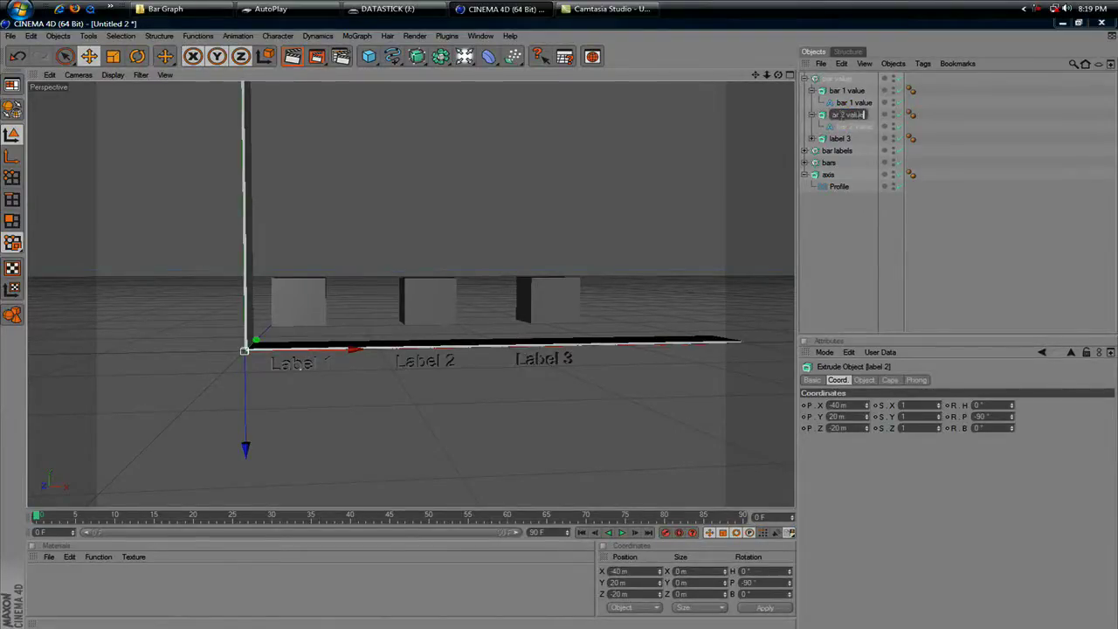
pyautogui.write('ar 2 value')
pyautogui.press('Return')
# Step: Rename the label 3 extrusion inside the bar value cloner as bar 3 value
pyautogui.click(841, 138)
pyautogui.doubleClick(841, 138)
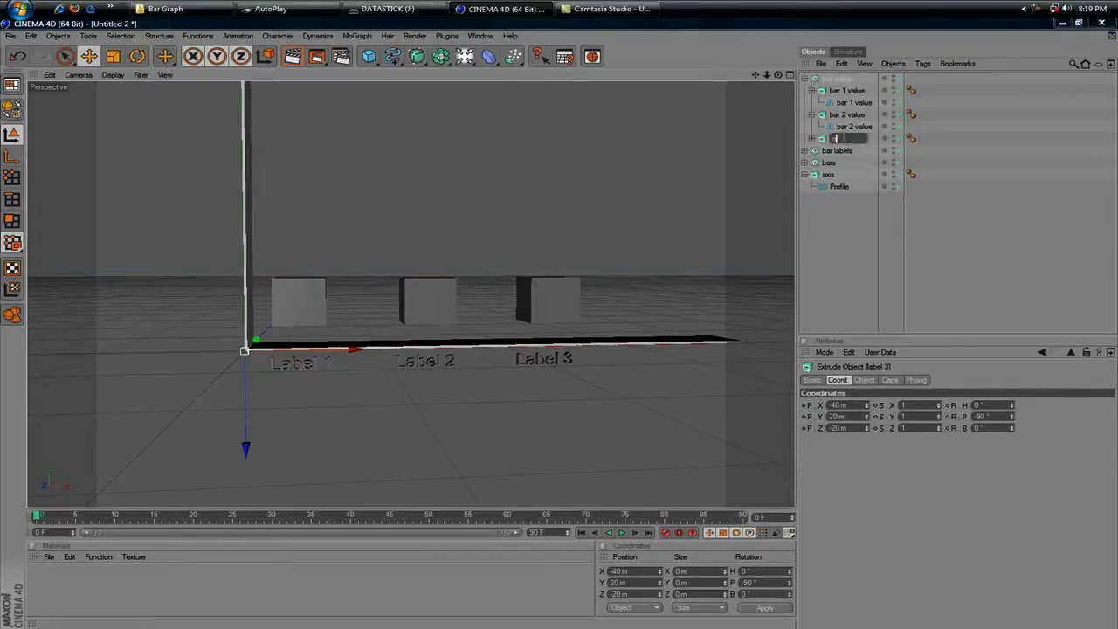
pyautogui.write('bar 3 value')
pyautogui.press('Return')
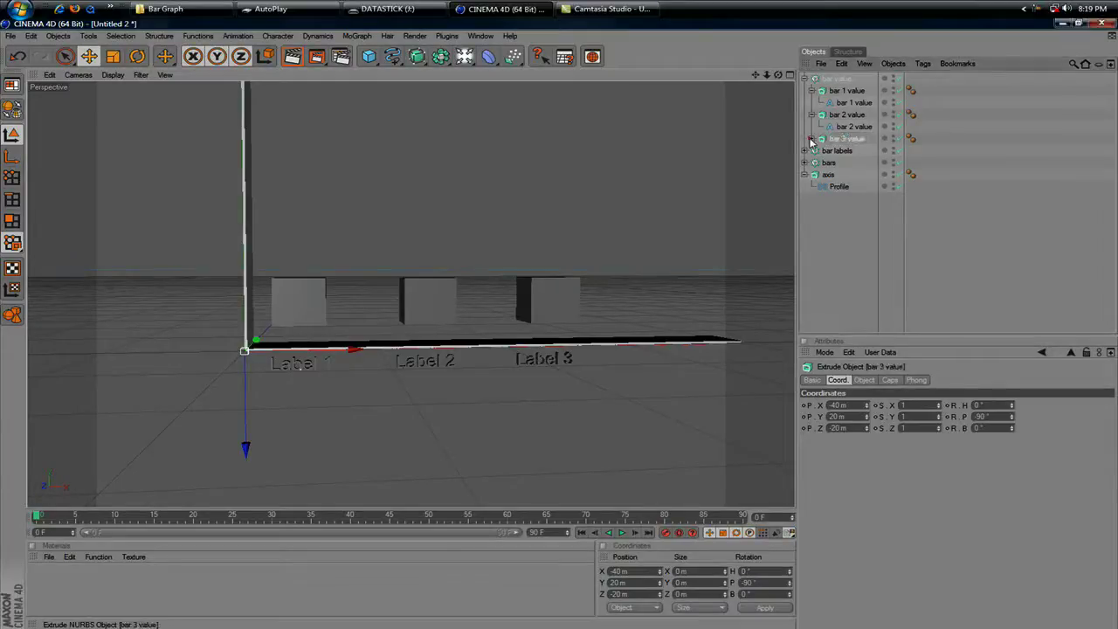
# Step: Rename the text object nested under the bar 3 value extrusion as bar 3 value
pyautogui.click(813, 139)
pyautogui.doubleClick(845, 150)
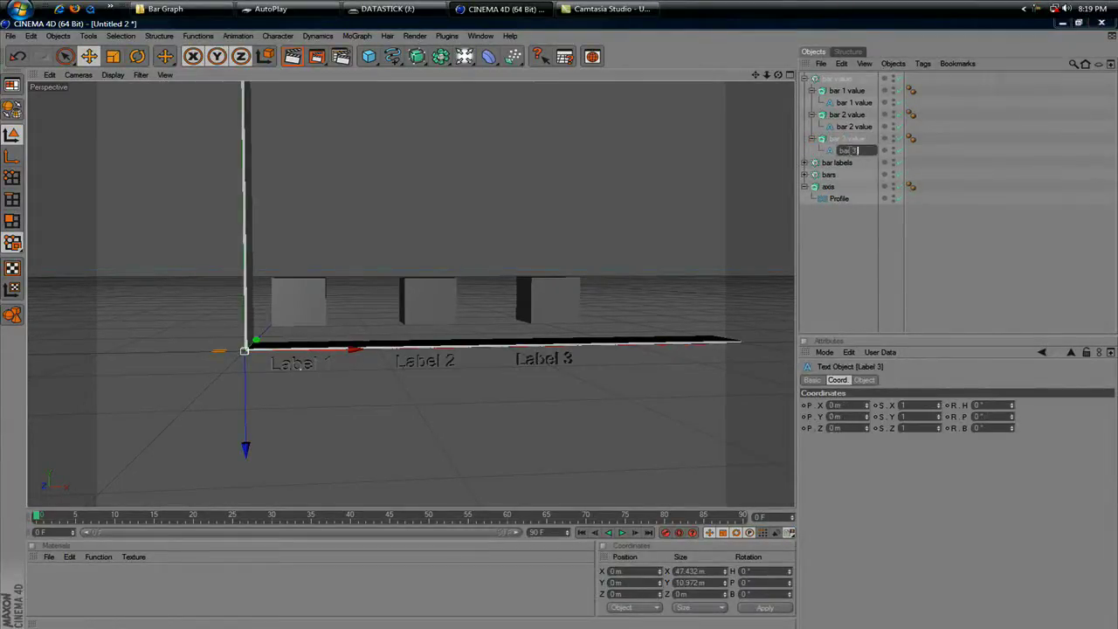
pyautogui.write('bar 3 value')
pyautogui.press('Return')
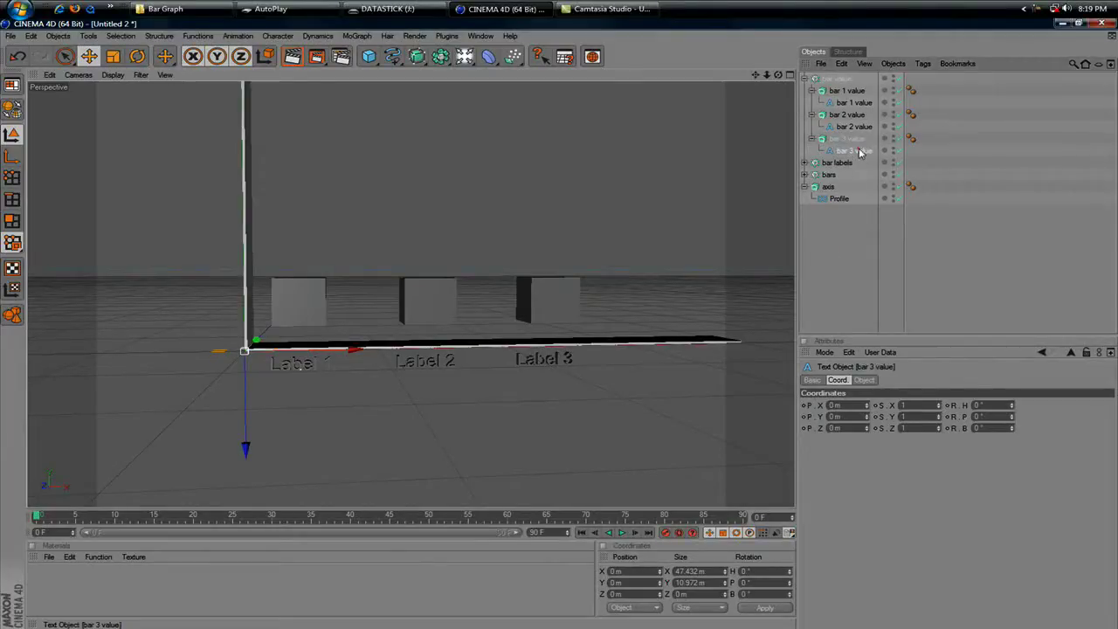
# Step: Set the text content of the bar 3, bar 2 and bar 1 value text objects to 1
pyautogui.click(863, 381)
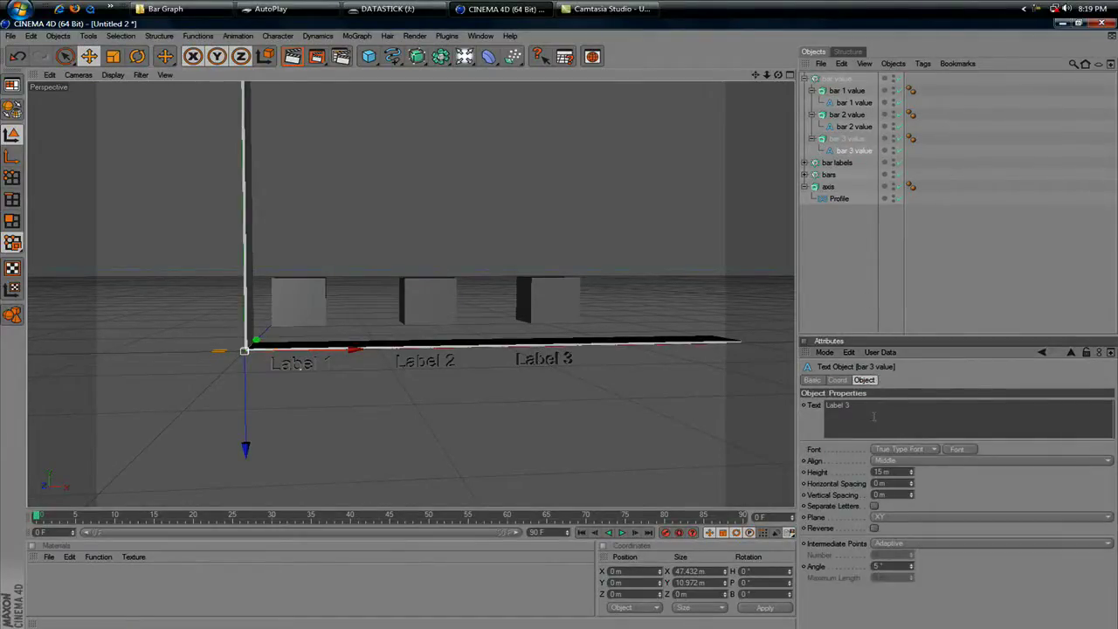
pyautogui.click(853, 127)
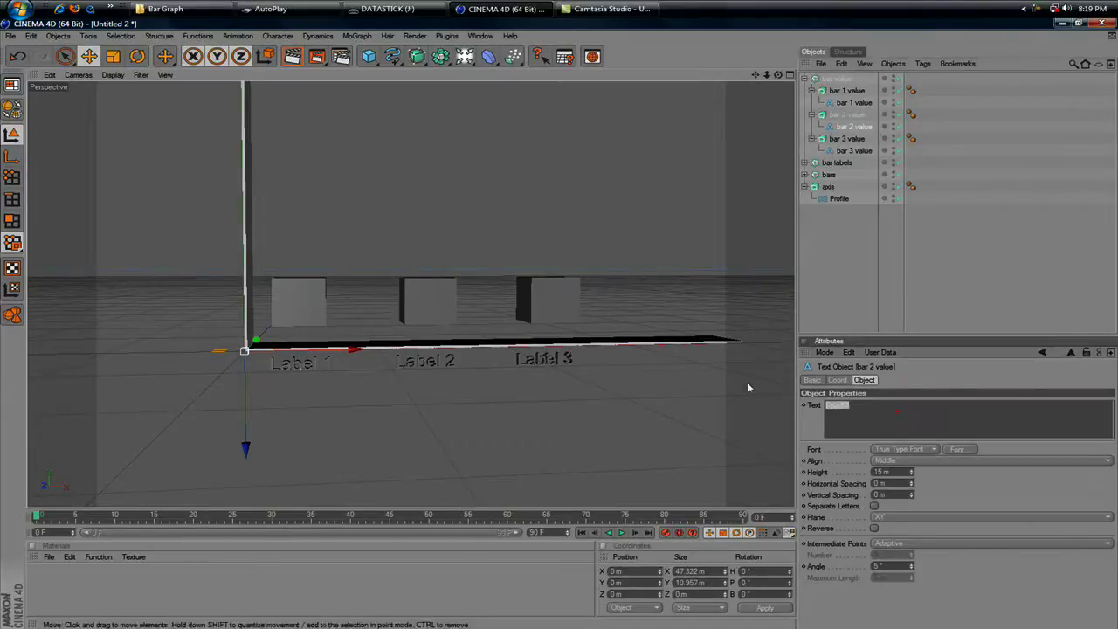
pyautogui.click(853, 103)
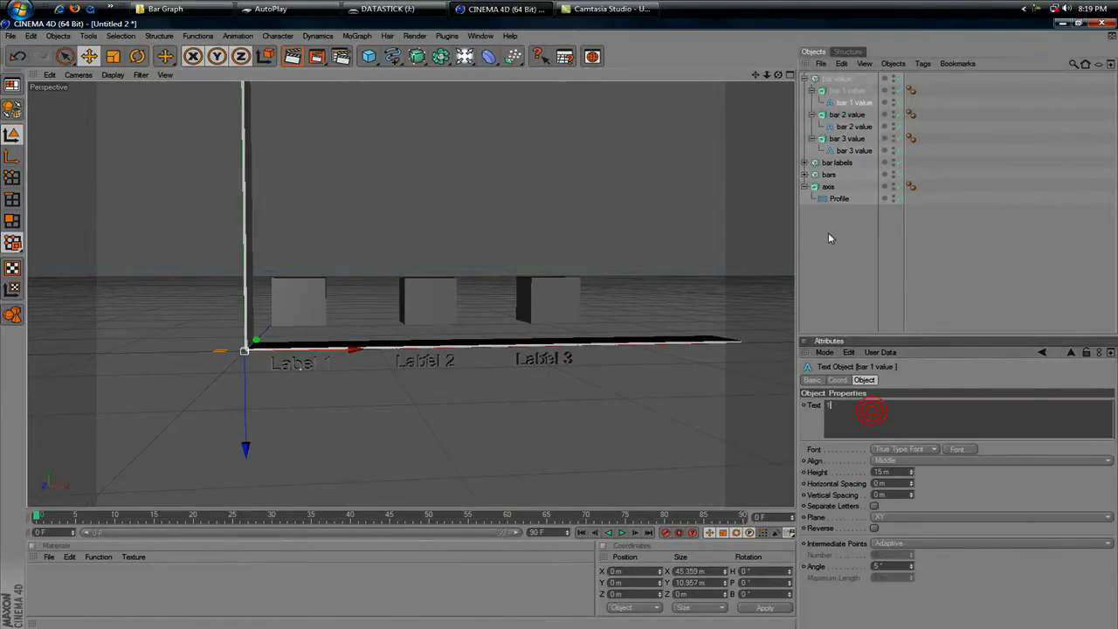
pyautogui.click(828, 231)
# Step: Collapse the bar value cloner and move it straight up so its numbers sit just above the bars
pyautogui.click(804, 80)
pyautogui.click(836, 79)
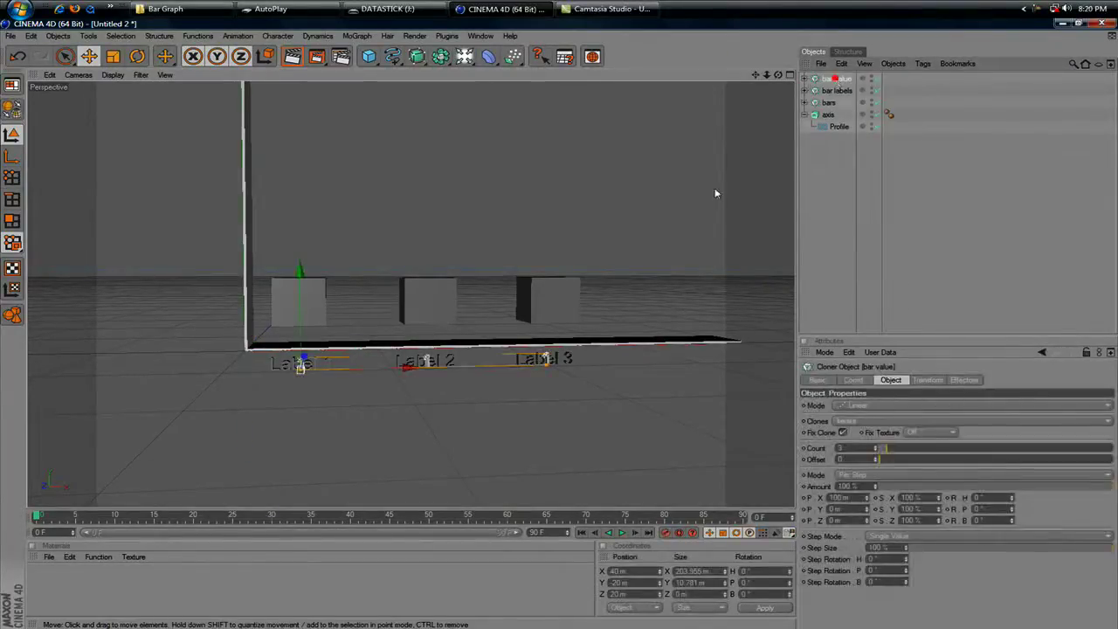
pyautogui.moveTo(301, 369); pyautogui.dragTo(301, 358)
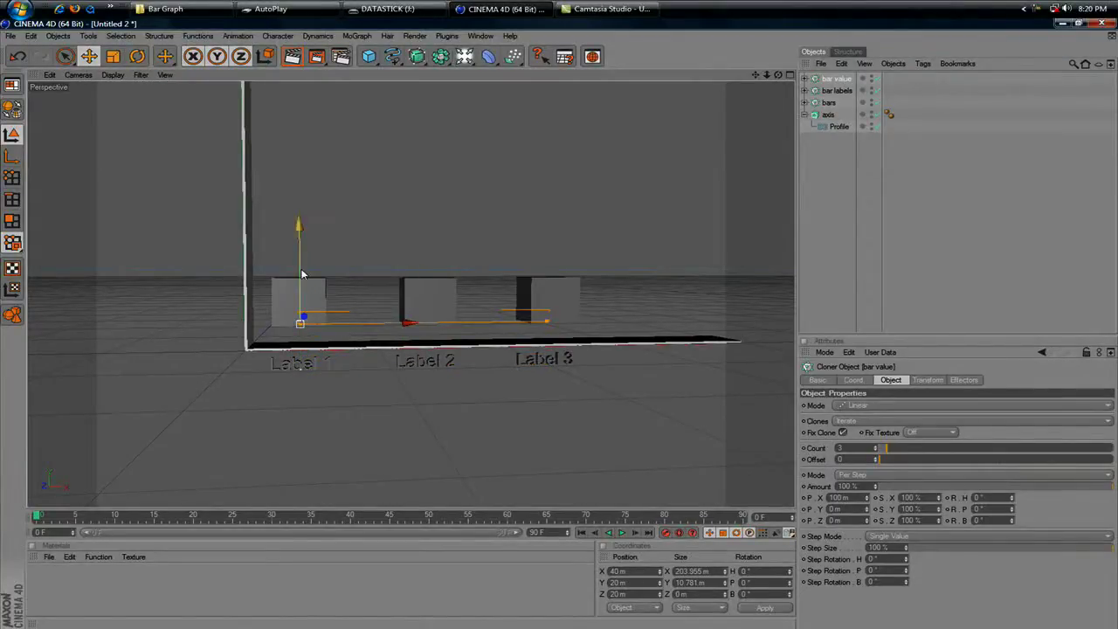
pyautogui.moveTo(298, 228); pyautogui.dragTo(297, 166)
pyautogui.click(979, 209)
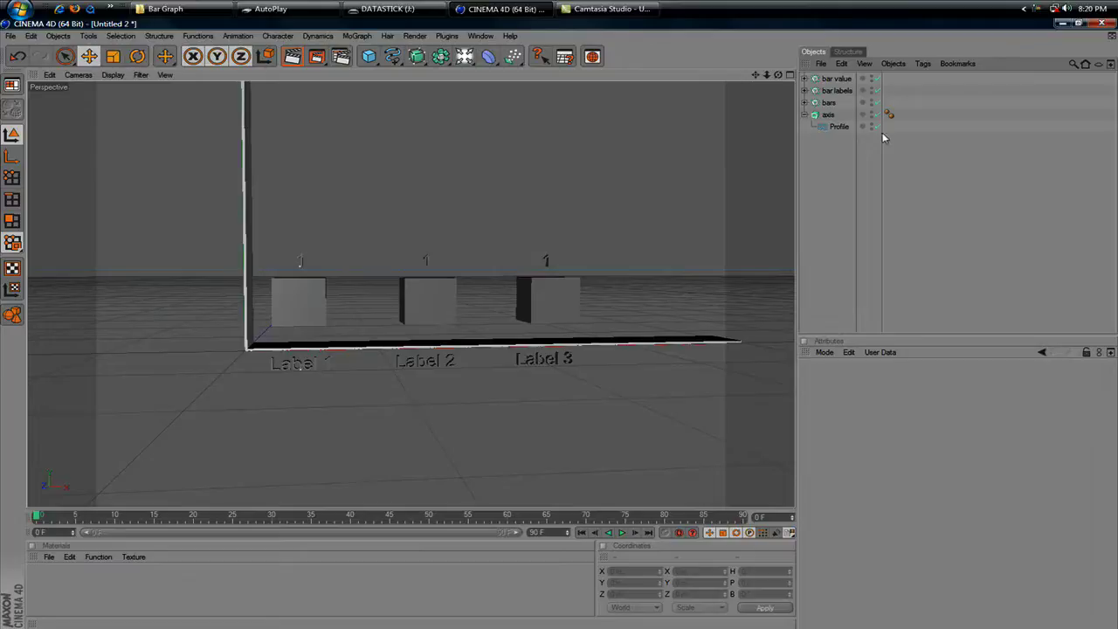
pyautogui.click(835, 79)
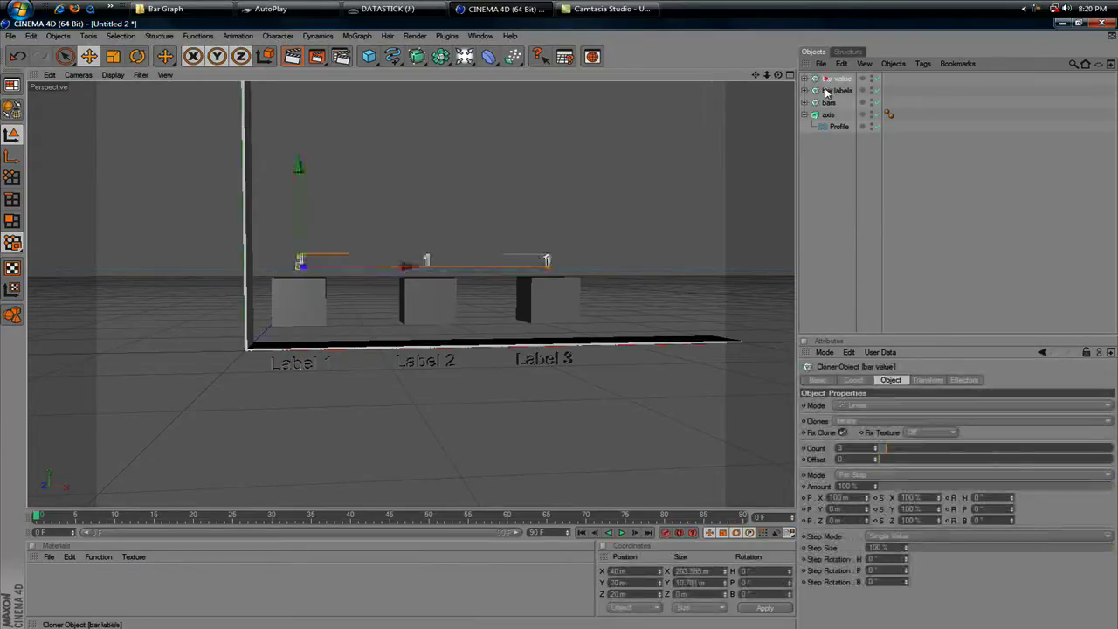
pyautogui.click(835, 90)
pyautogui.click(828, 102)
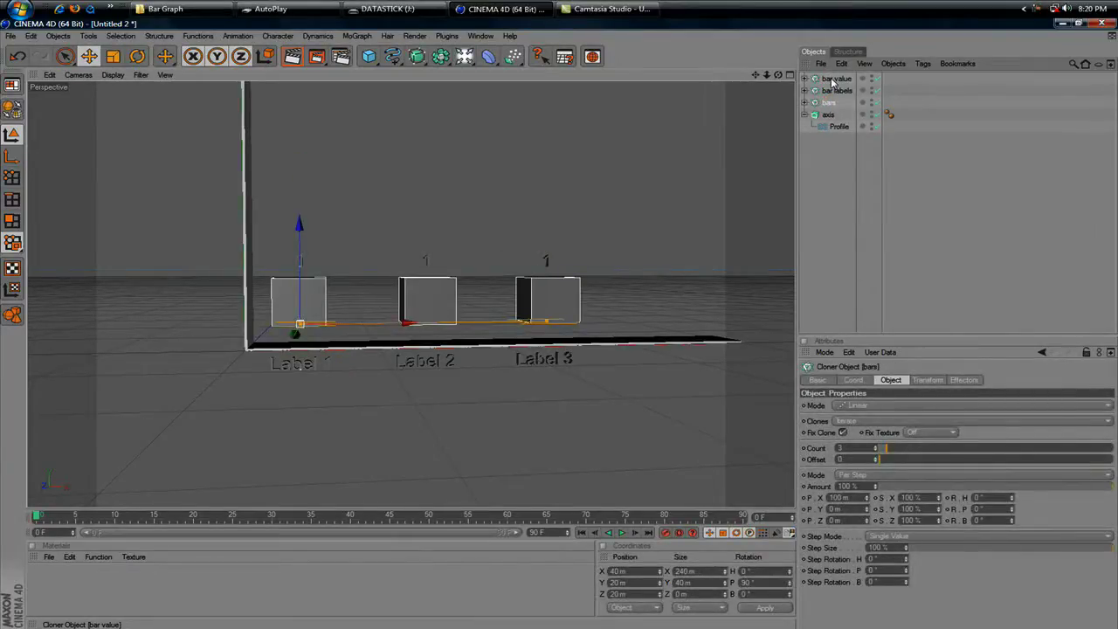
pyautogui.click(840, 188)
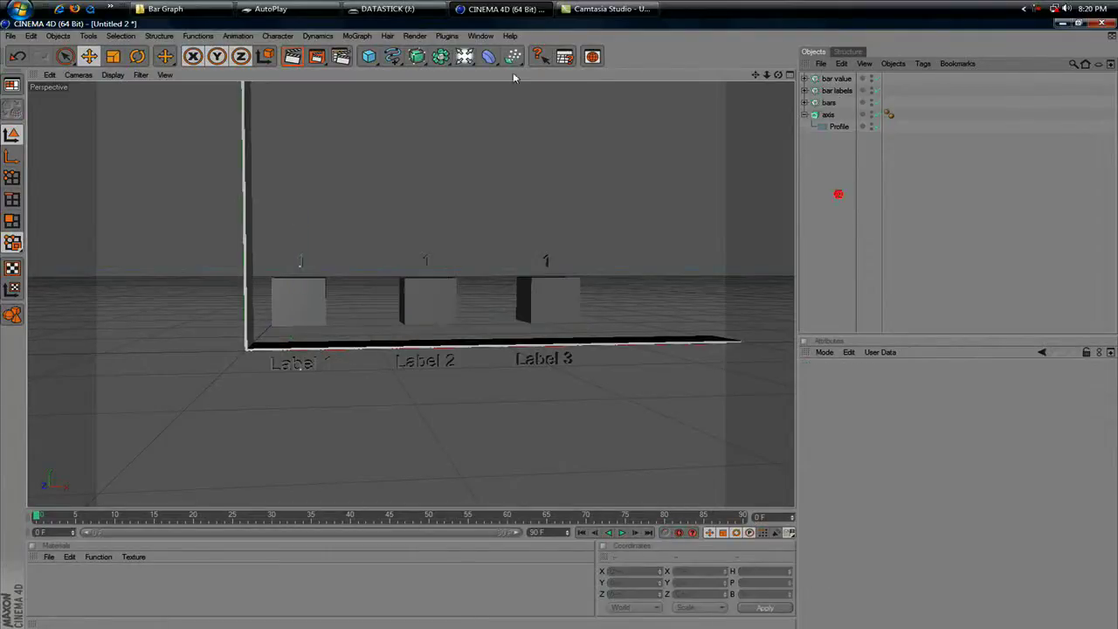
# Step: Add a text spline to the scene and set its content to "Title of Graph"
pyautogui.keyDown('alt'); pyautogui.moveTo(716, 140); pyautogui.dragTo(696, 125); pyautogui.keyUp('alt')
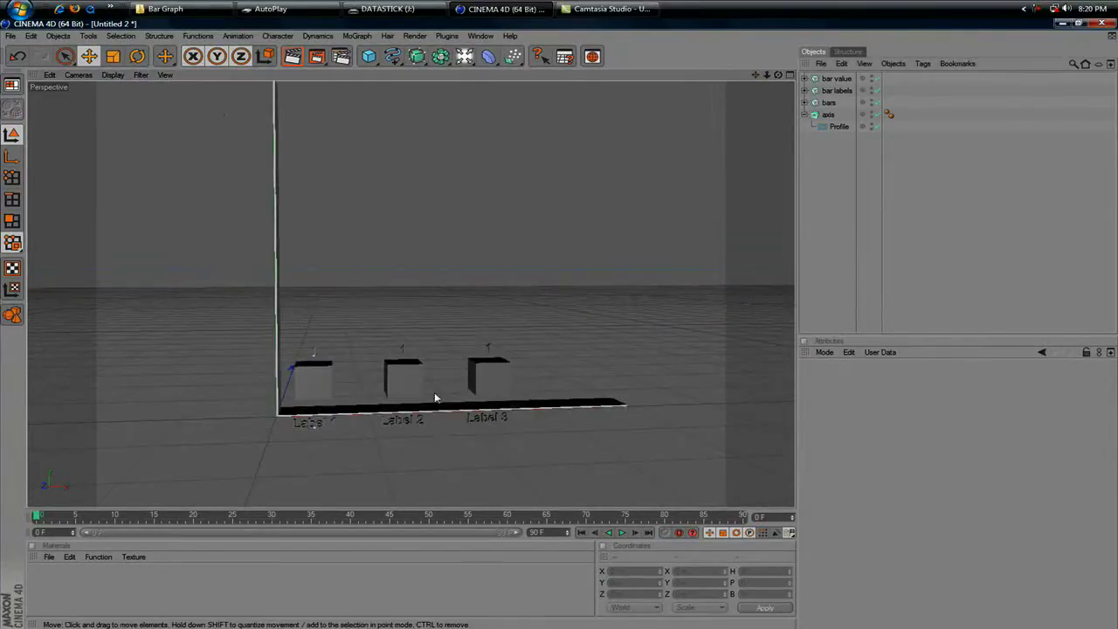
pyautogui.moveTo(754, 75); pyautogui.dragTo(755, 80)
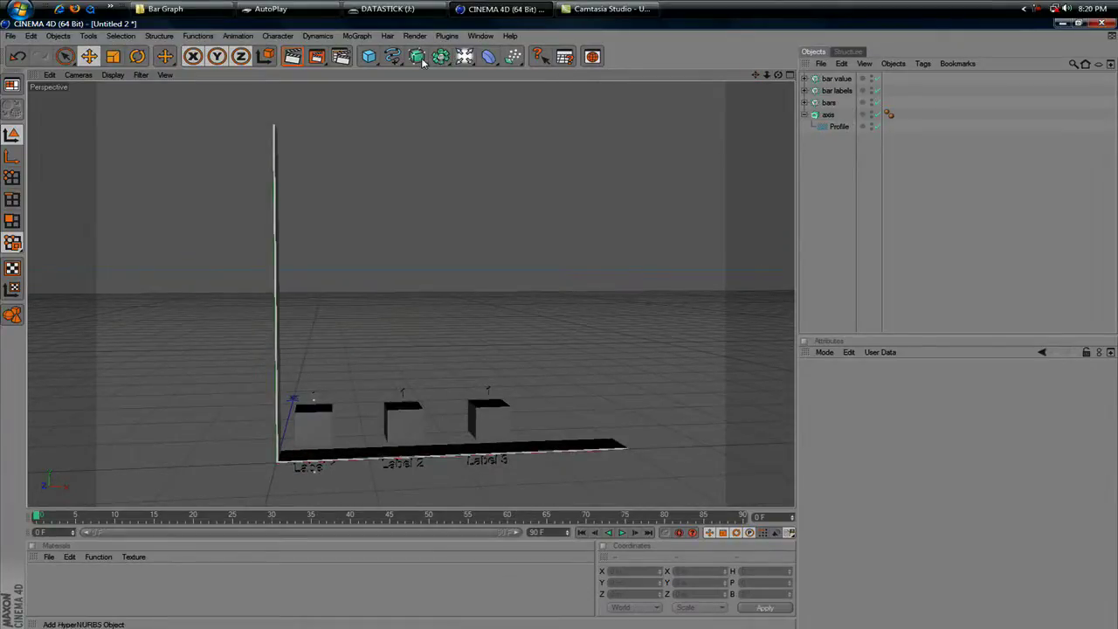
pyautogui.click(393, 58)
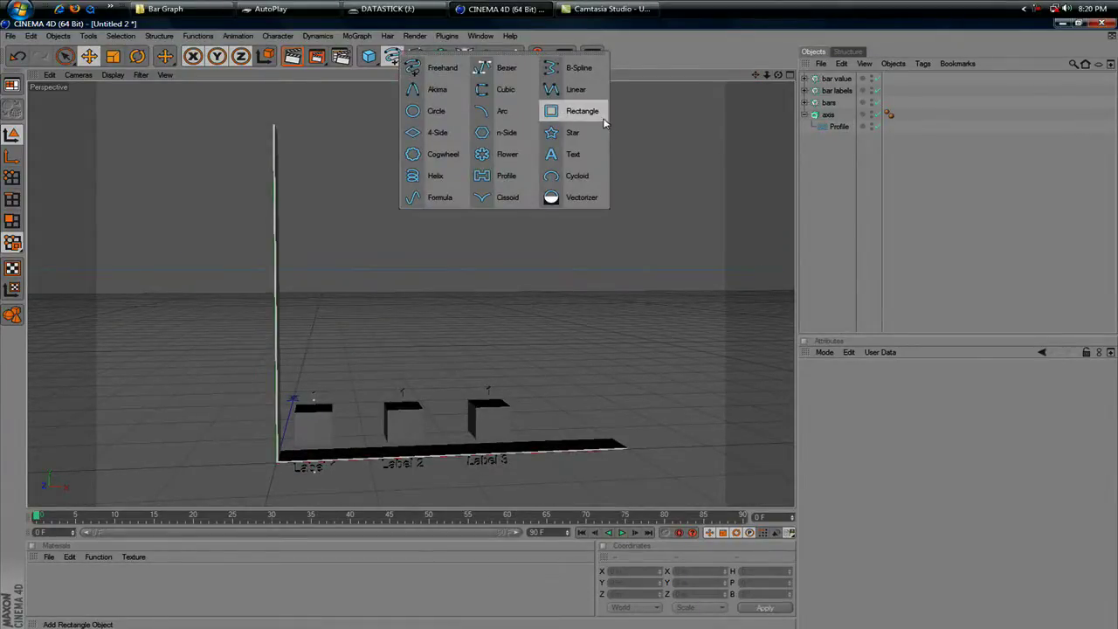
pyautogui.click(575, 153)
pyautogui.moveTo(854, 406); pyautogui.dragTo(721, 384)
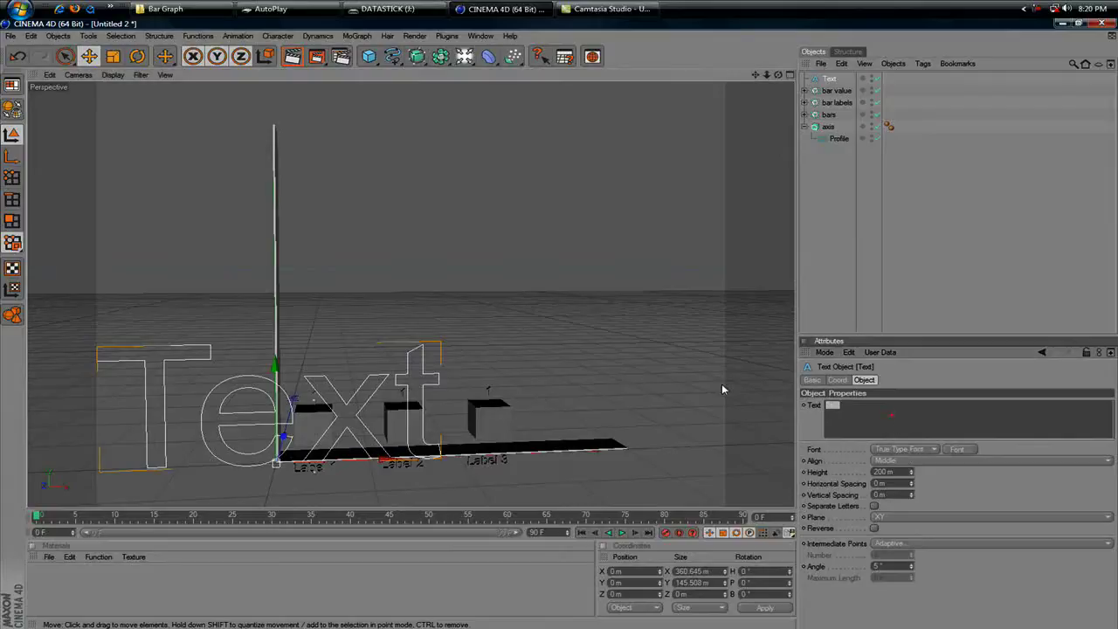
pyautogui.write('Title of Graph')
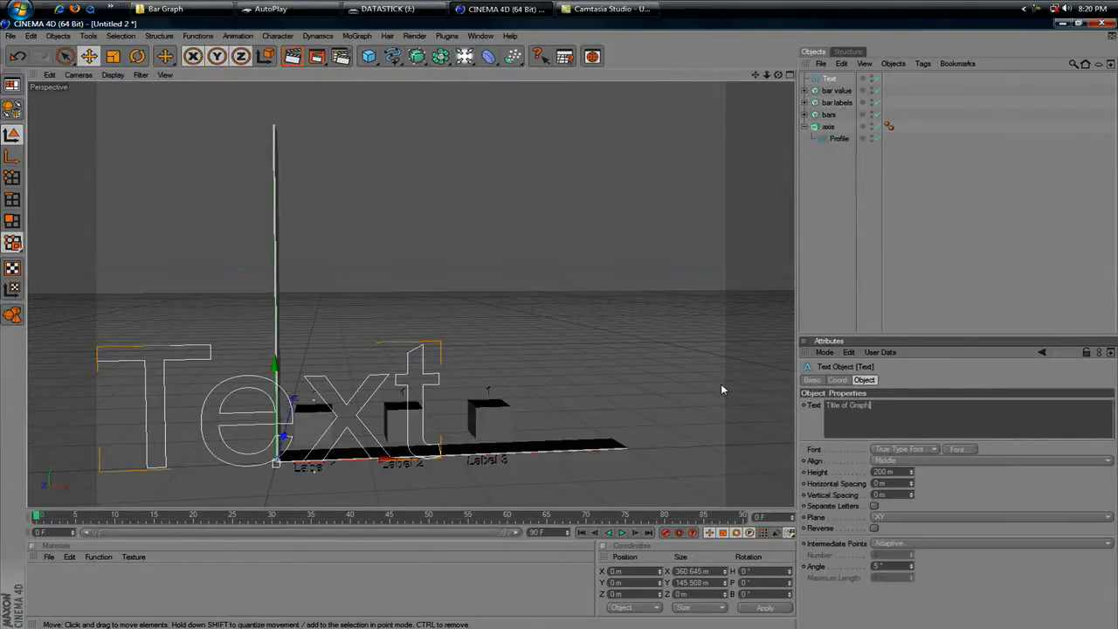
pyautogui.click(946, 303)
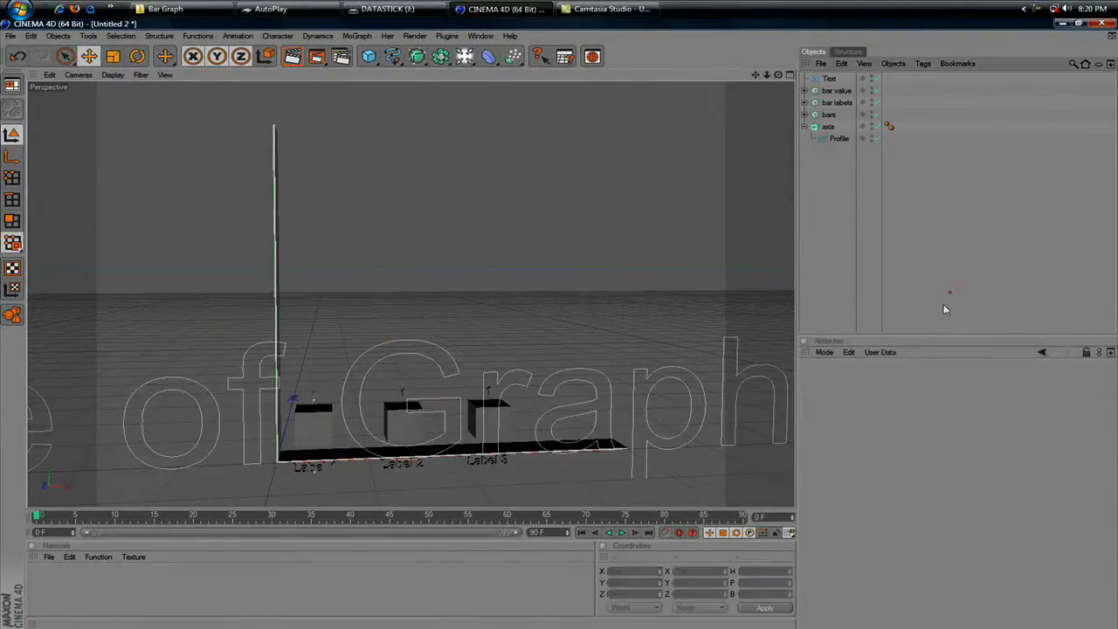
# Step: Set the height of the graph title text spline to 50 m
pyautogui.click(827, 80)
pyautogui.doubleClick(883, 471)
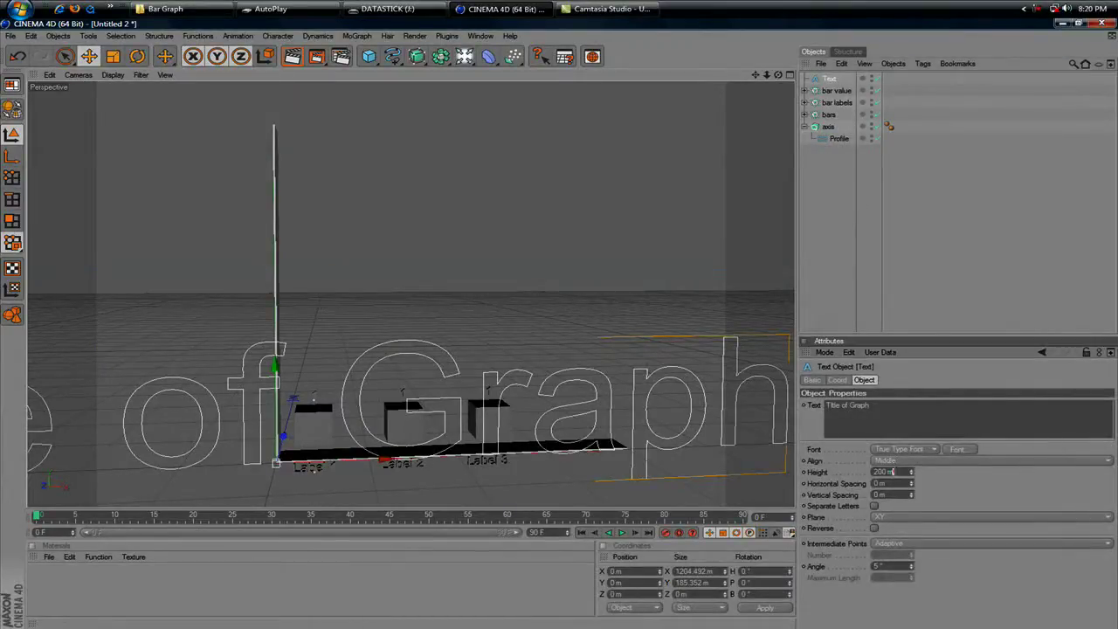
pyautogui.write('50')
pyautogui.press('Return')
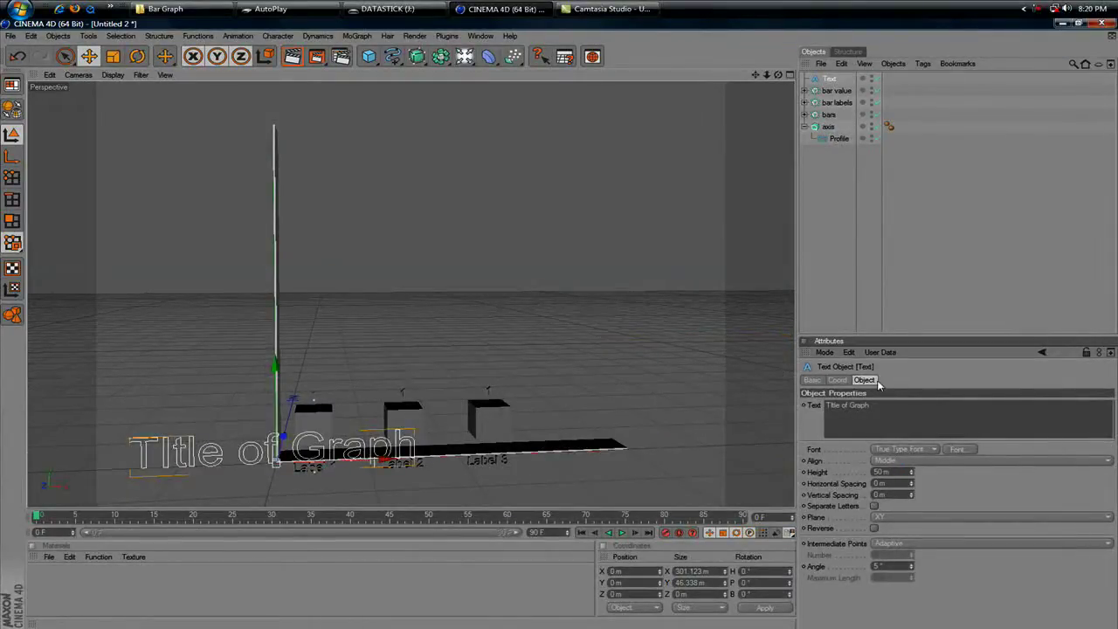
# Step: Extrude the graph title text with an Extrude NURBS parent and rename the extrusion as Title
pyautogui.click(831, 80)
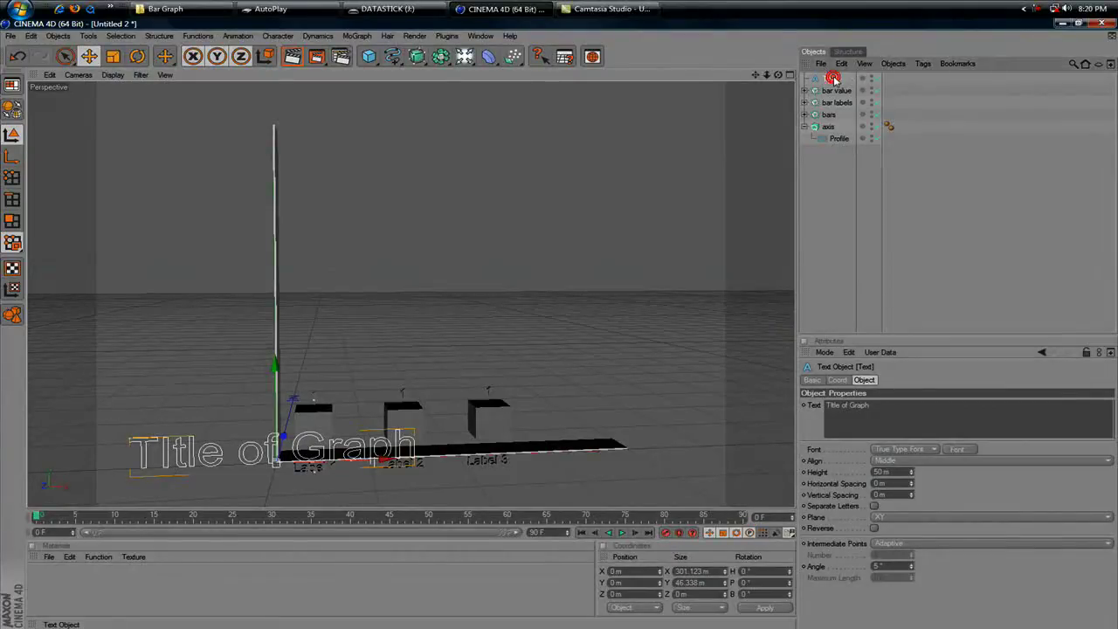
pyautogui.moveTo(417, 56); pyautogui.dragTo(560, 70)
pyautogui.moveTo(842, 95); pyautogui.dragTo(838, 79)
pyautogui.press('BackSpace')
pyautogui.write('Tit')
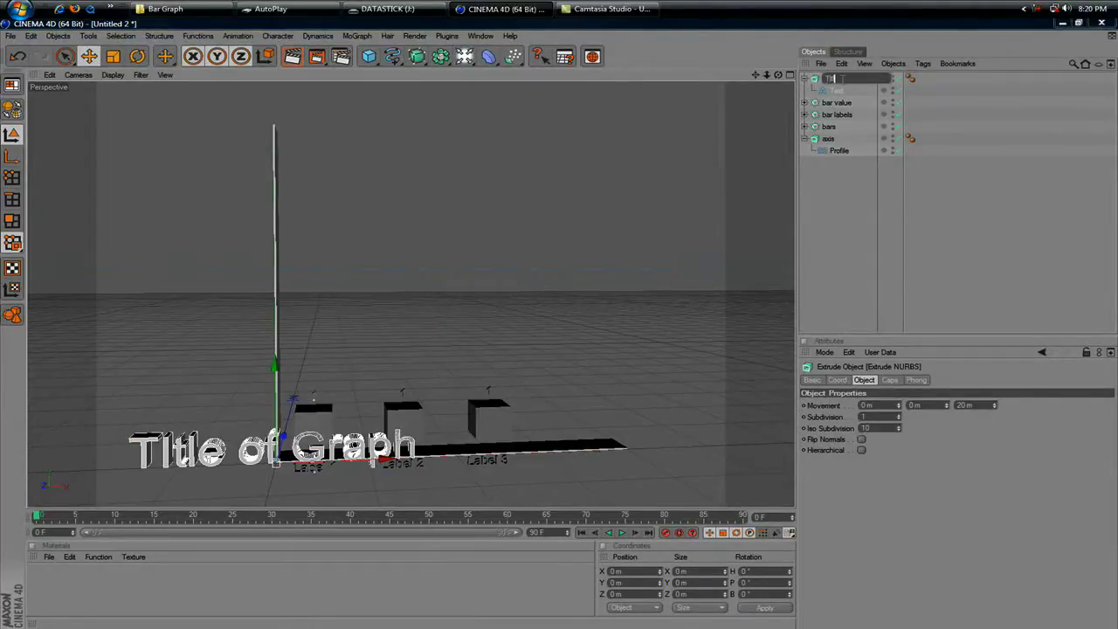
pyautogui.write('le')
pyautogui.press('Return')
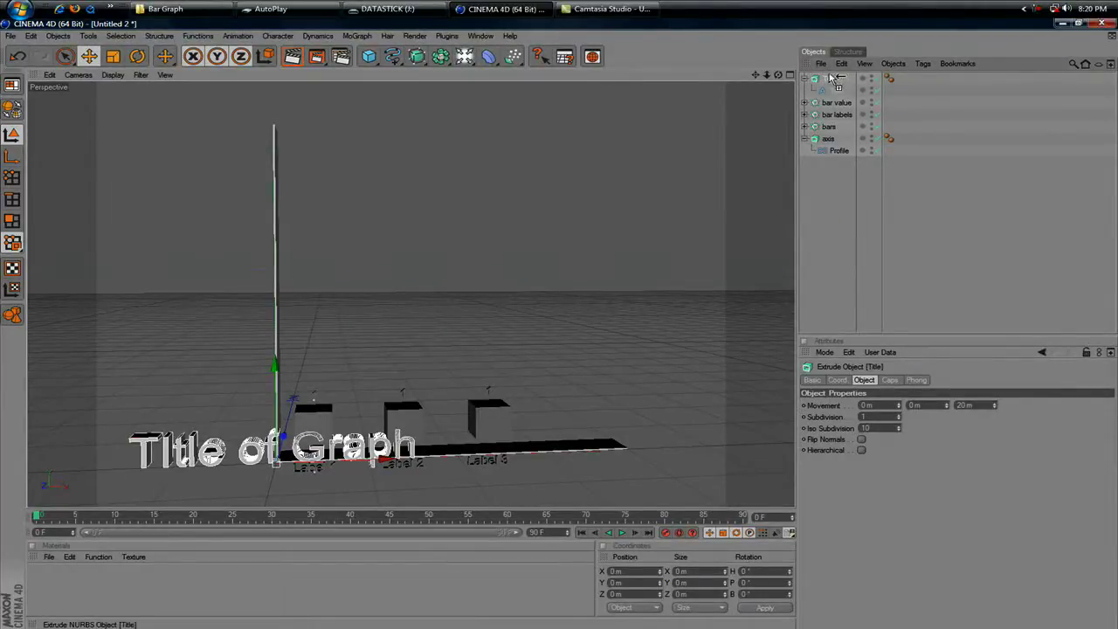
# Step: Duplicate the Title extrusion and rename the copy as X-Axis
pyautogui.keyDown('ctrl'); pyautogui.moveTo(832, 78); pyautogui.dragTo(831, 79); pyautogui.keyUp('ctrl')
pyautogui.doubleClick(830, 81)
pyautogui.press('BackSpace')
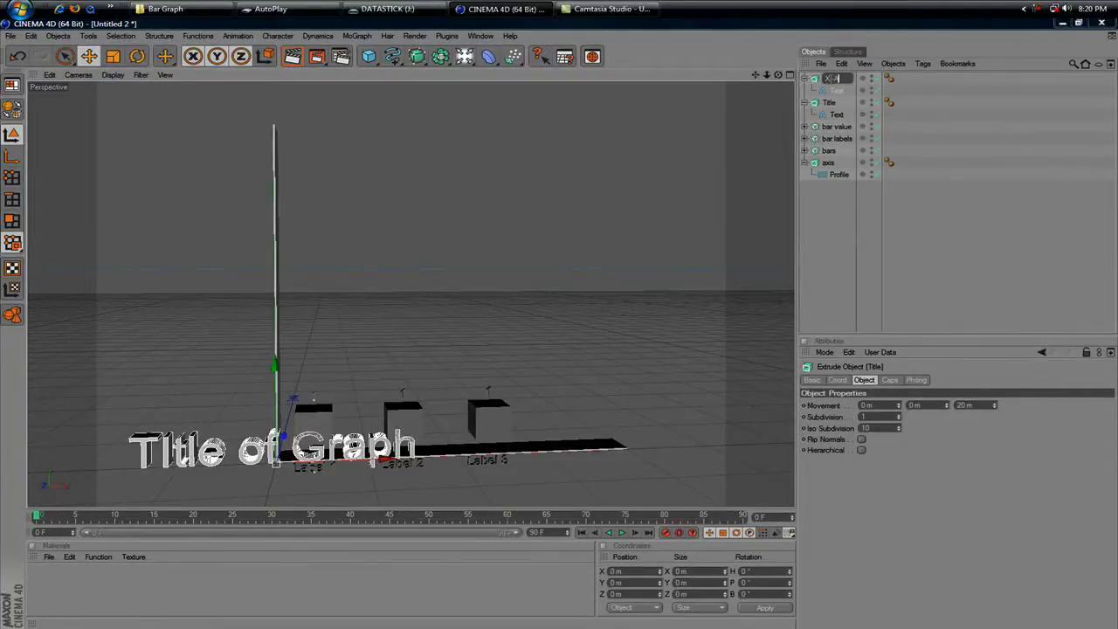
pyautogui.write('X-Axis')
pyautogui.press('Return')
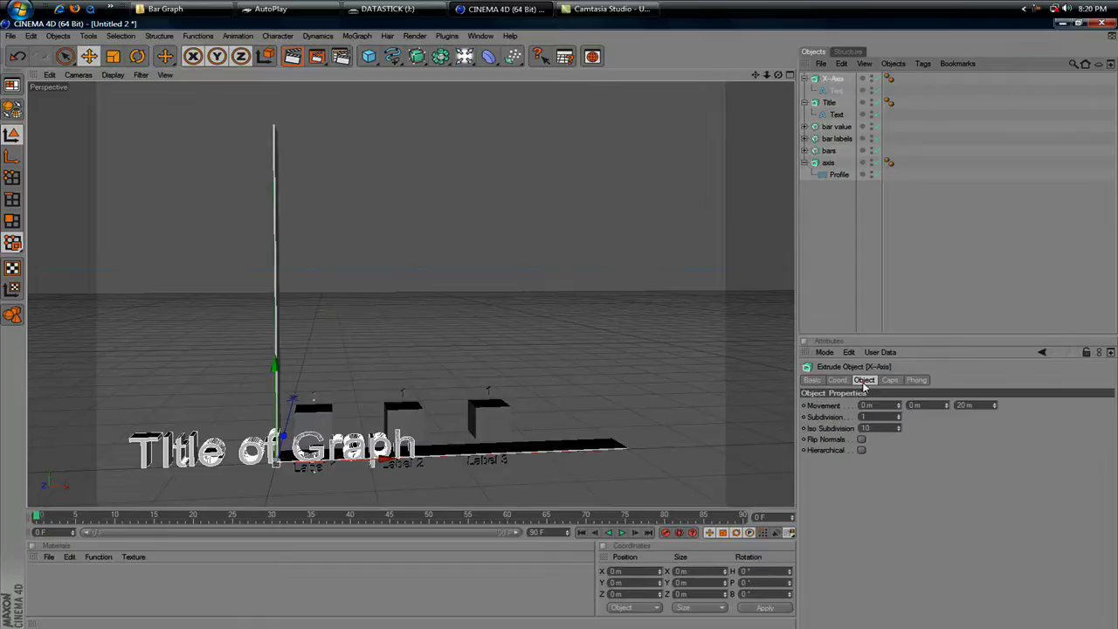
# Step: Set the content of the text object under the X-Axis extrusion to "X-Axis"
pyautogui.click(835, 91)
pyautogui.write('X')
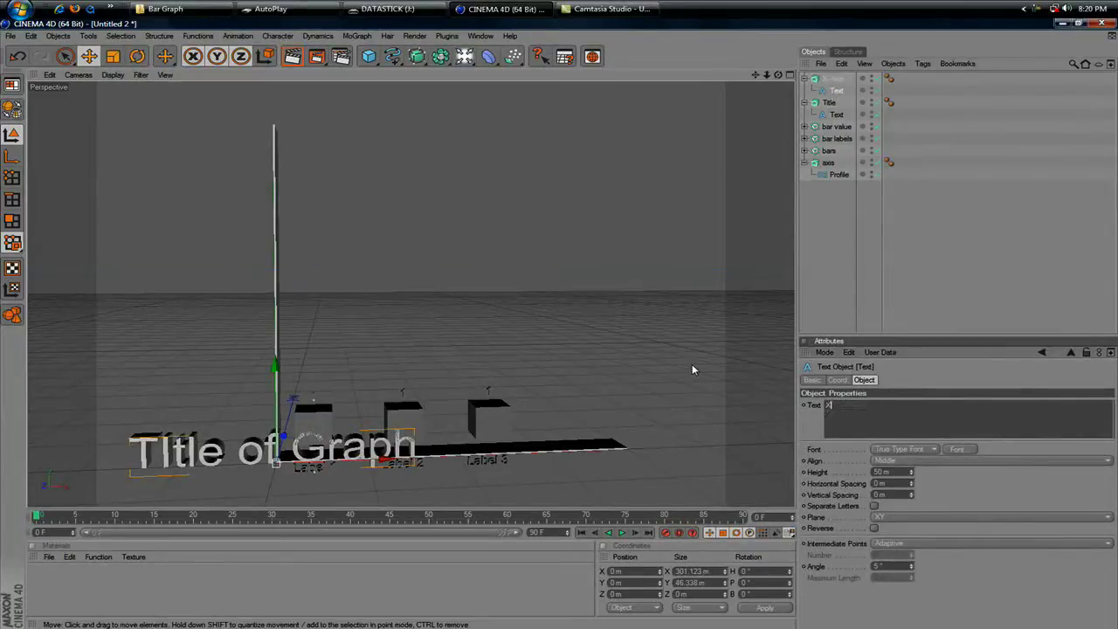
pyautogui.write('-Axis')
pyautogui.click(933, 301)
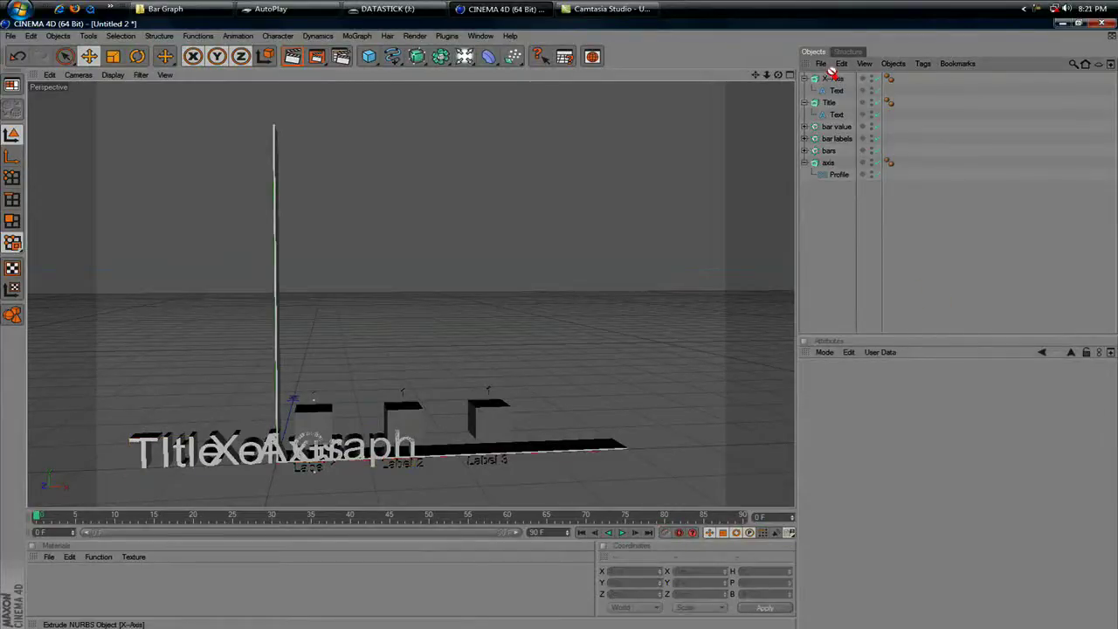
# Step: Duplicate the X-Axis extrusion and rename the copy as Y-Axis
pyautogui.click(836, 79)
pyautogui.hotkey('ctrl', 'c')
pyautogui.hotkey('ctrl', 'v')
pyautogui.doubleClick(833, 79)
pyautogui.write('Y-Axis')
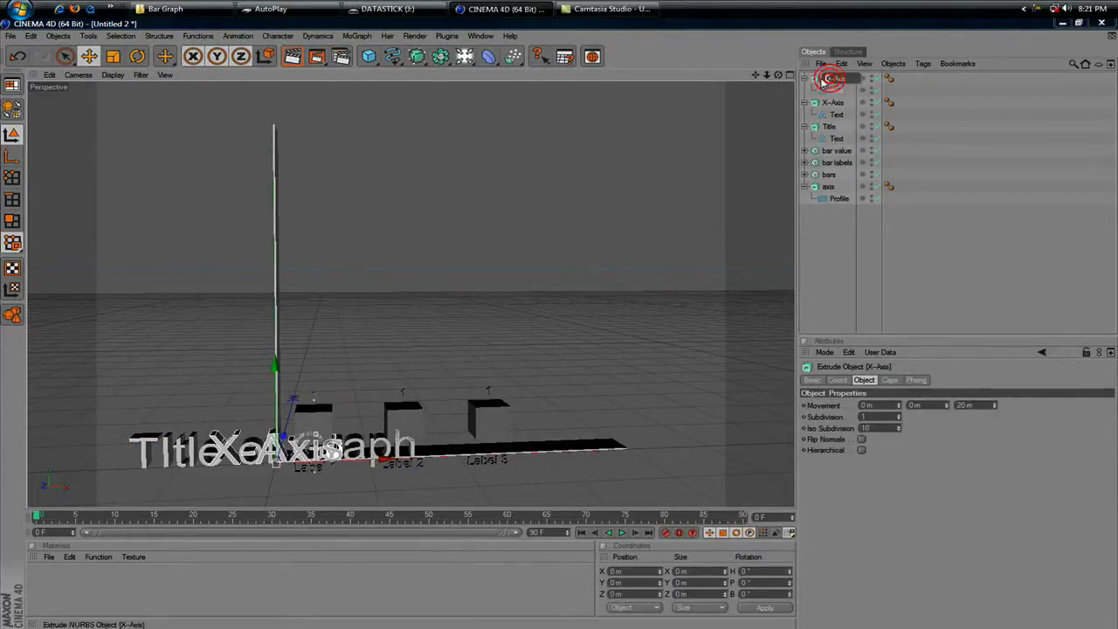
pyautogui.click(859, 262)
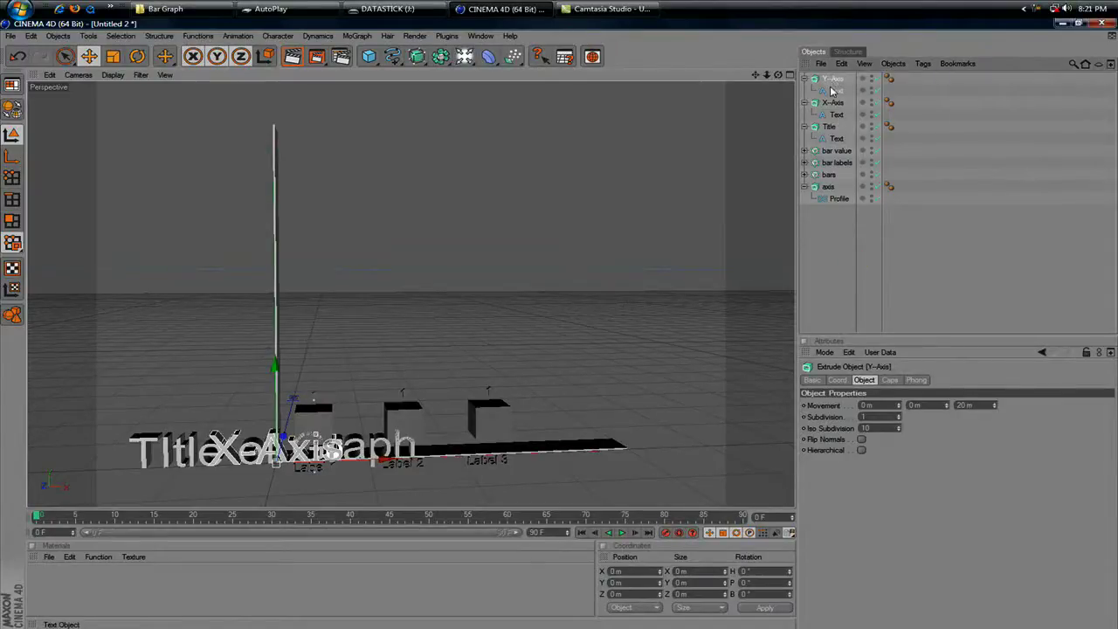
# Step: Set the text content under the Y-Axis extrusion to "Y-Axis" and collapse both axis title hierarchies
pyautogui.click(836, 91)
pyautogui.moveTo(845, 406); pyautogui.dragTo(825, 408)
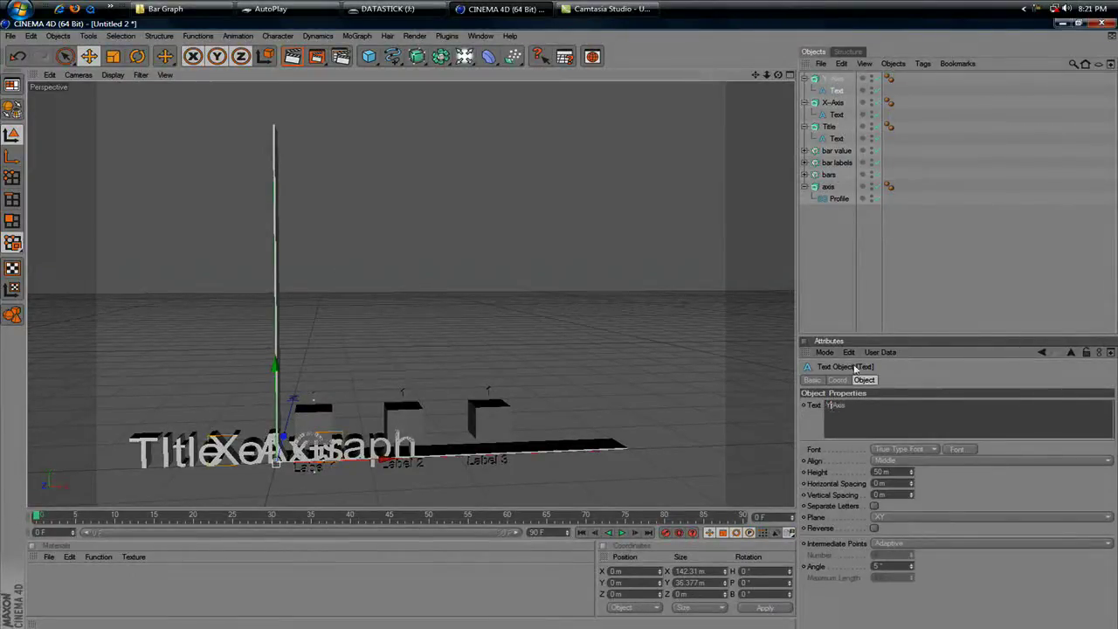
pyautogui.write('Y')
pyautogui.click(924, 282)
pyautogui.click(804, 79)
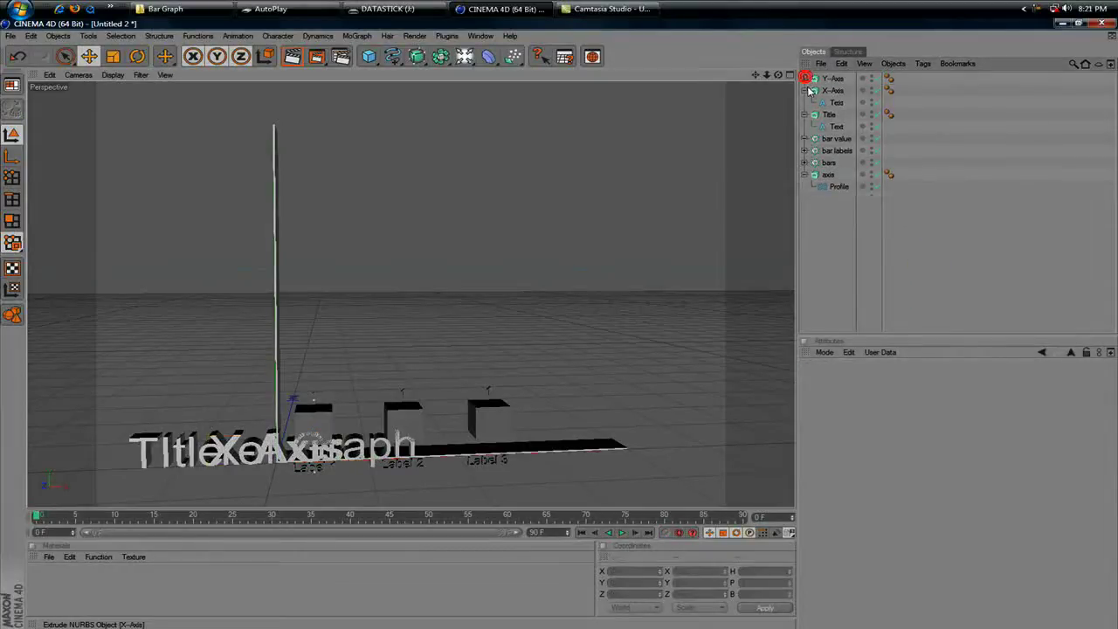
pyautogui.click(804, 91)
# Step: Move the Title extrusion above the graph to X 220 m and Y 430 m
pyautogui.click(829, 102)
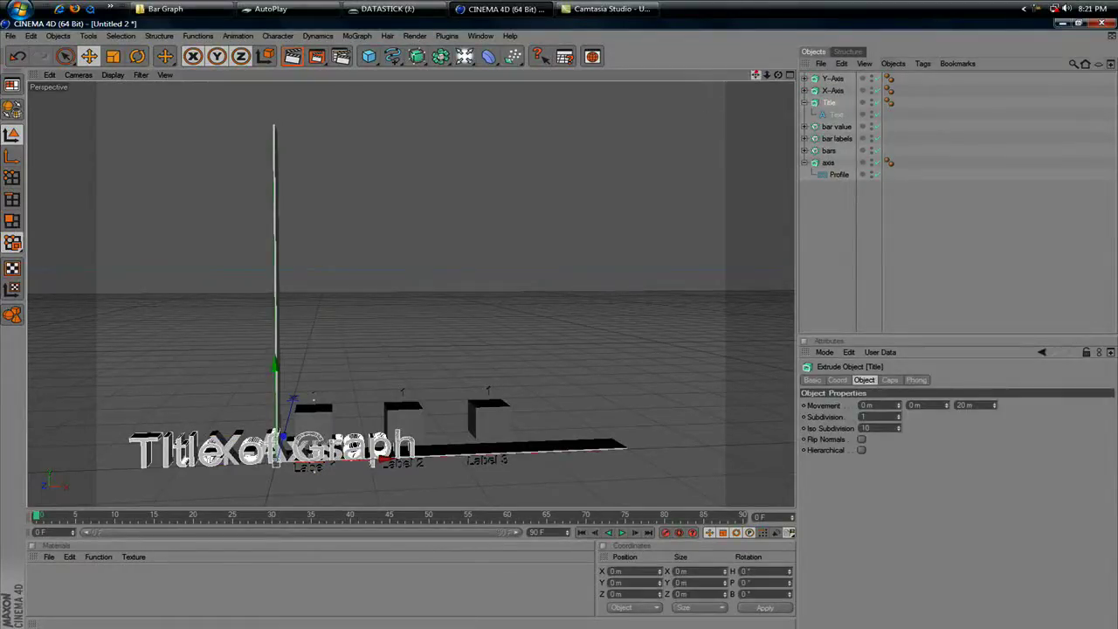
pyautogui.moveTo(278, 389); pyautogui.dragTo(280, 57)
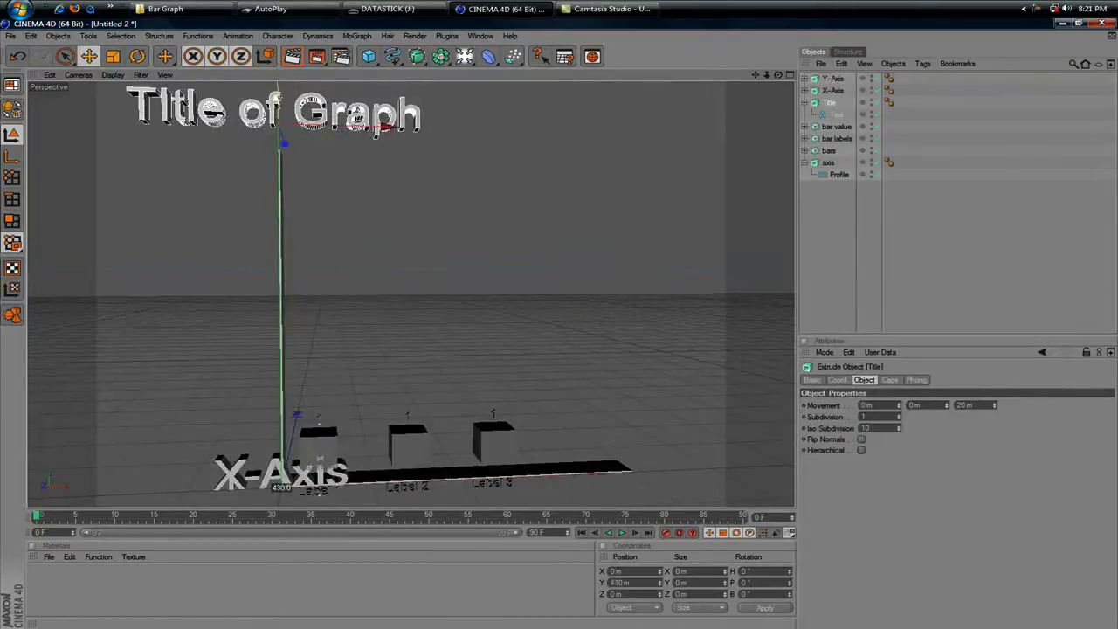
pyautogui.moveTo(387, 131); pyautogui.dragTo(590, 131)
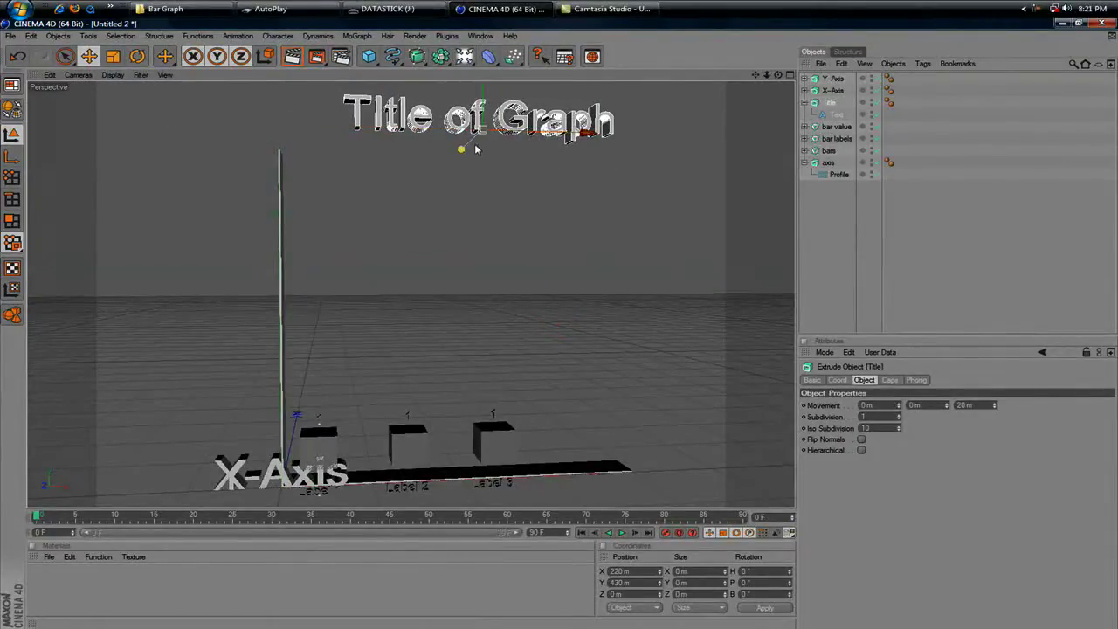
pyautogui.click(1029, 274)
# Step: Move the X-Axis title below the graph's base to X 190 m and Y -80 m
pyautogui.click(833, 90)
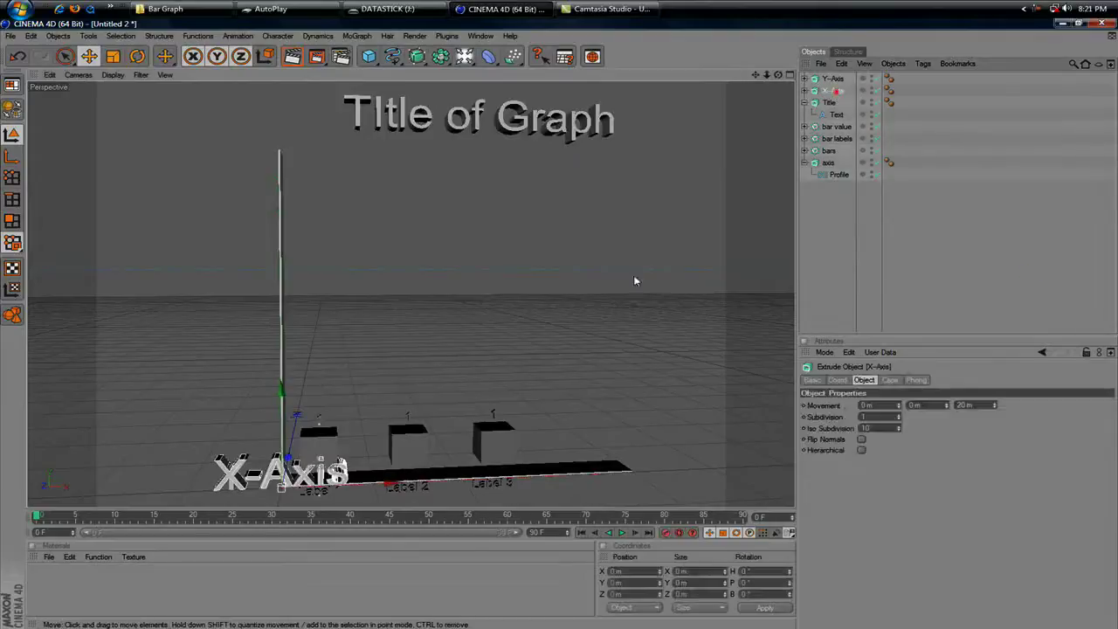
pyautogui.moveTo(339, 476); pyautogui.dragTo(504, 468)
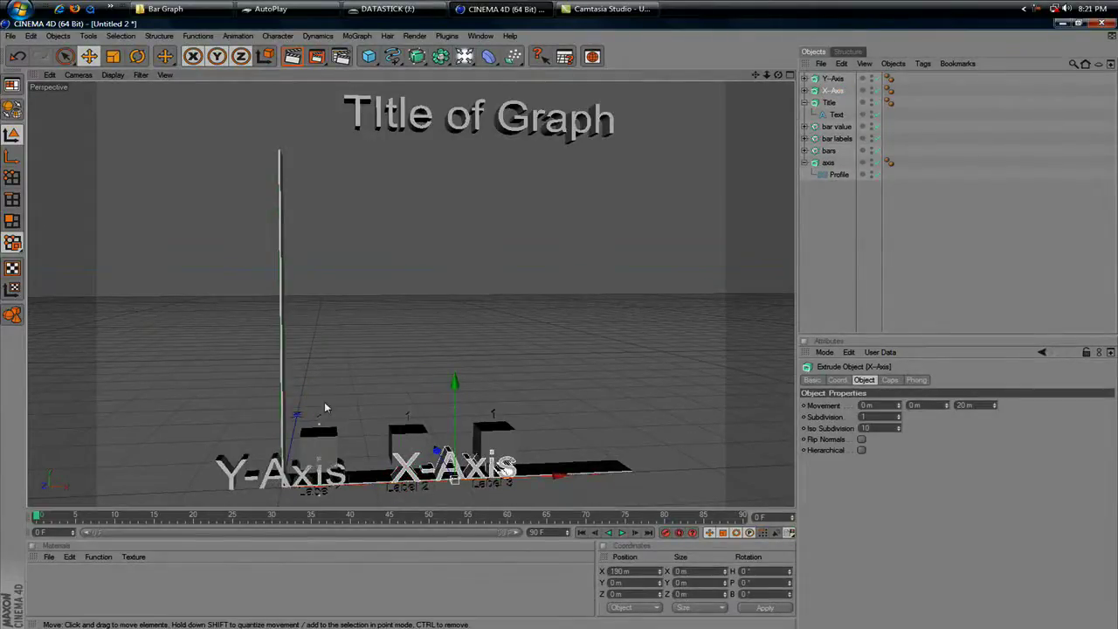
pyautogui.moveTo(765, 76); pyautogui.dragTo(629, 264)
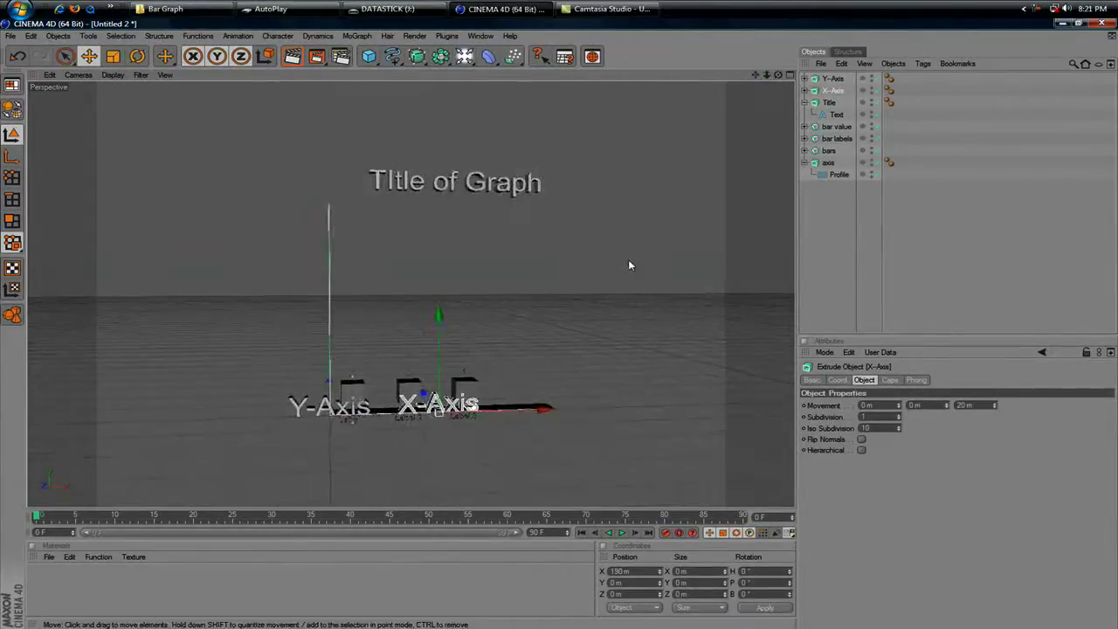
pyautogui.moveTo(439, 314); pyautogui.dragTo(440, 356)
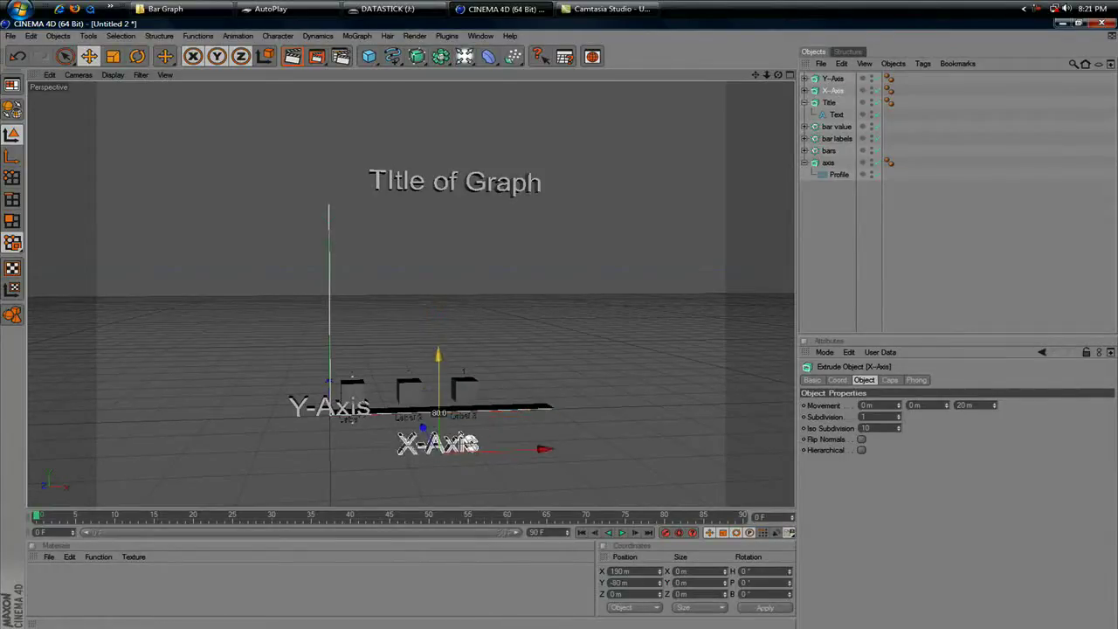
# Step: Move the Y-Axis title beside the vertical axis to X -100 m and Y 200 m
pyautogui.click(833, 78)
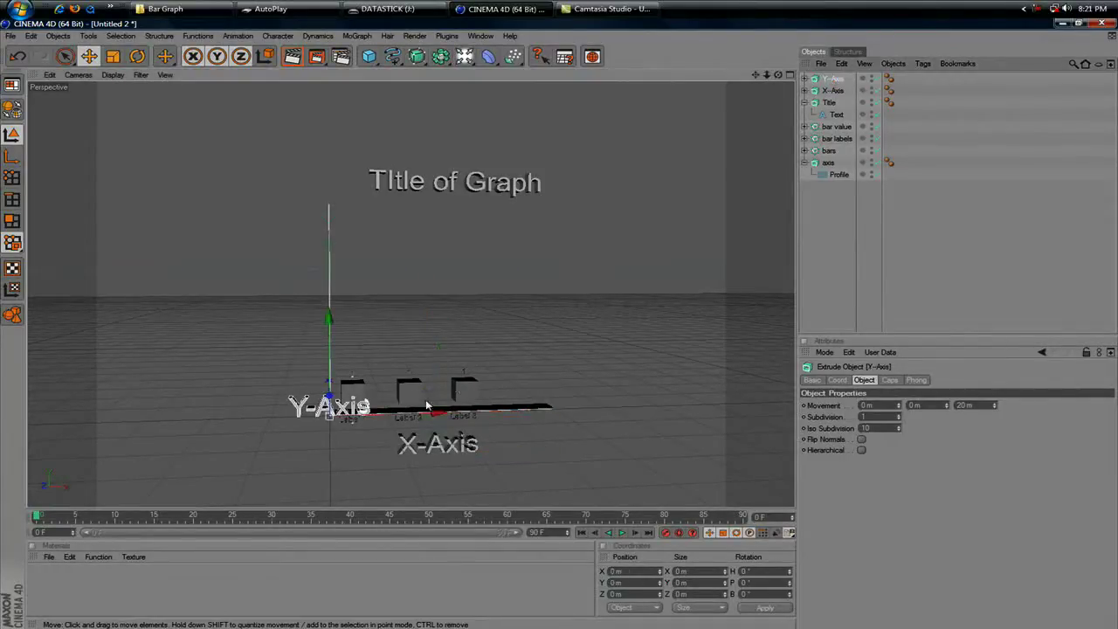
pyautogui.moveTo(425, 399); pyautogui.dragTo(366, 408)
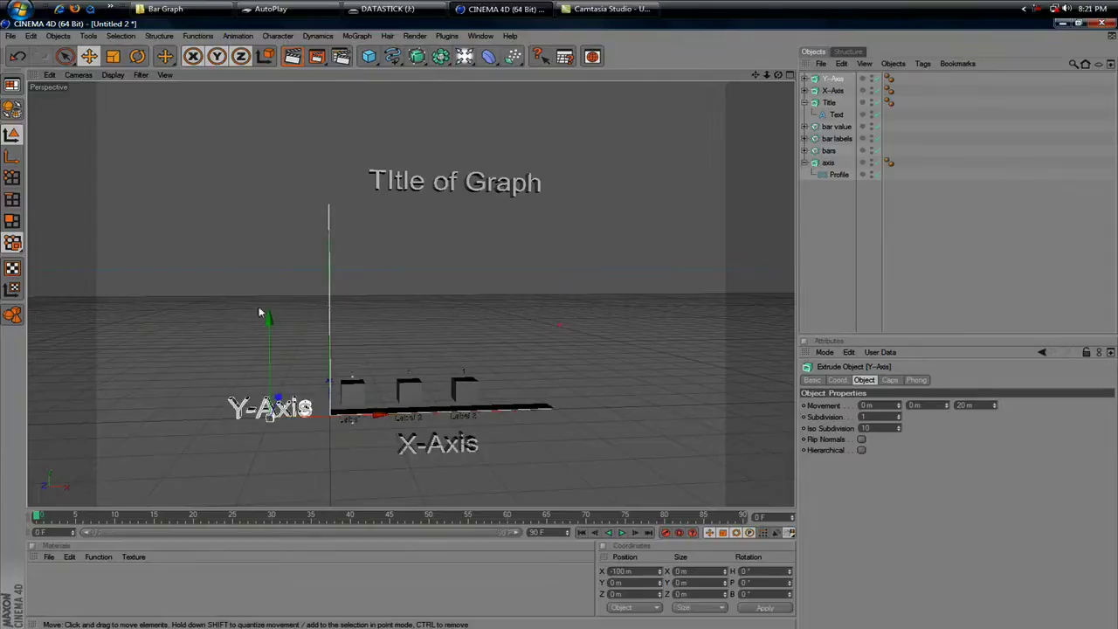
pyautogui.moveTo(259, 311); pyautogui.dragTo(260, 209)
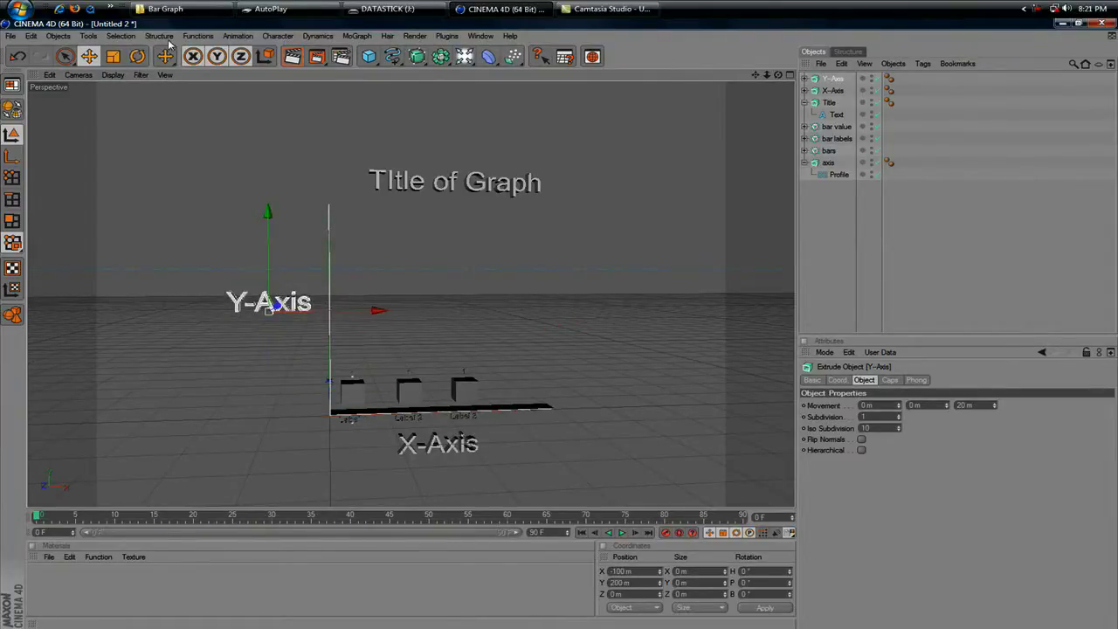
# Step: Rotate the Y-Axis title to a bank of -90° and move it closer to the vertical axis at X -40 m
pyautogui.click(138, 56)
pyautogui.moveTo(317, 270); pyautogui.dragTo(190, 236)
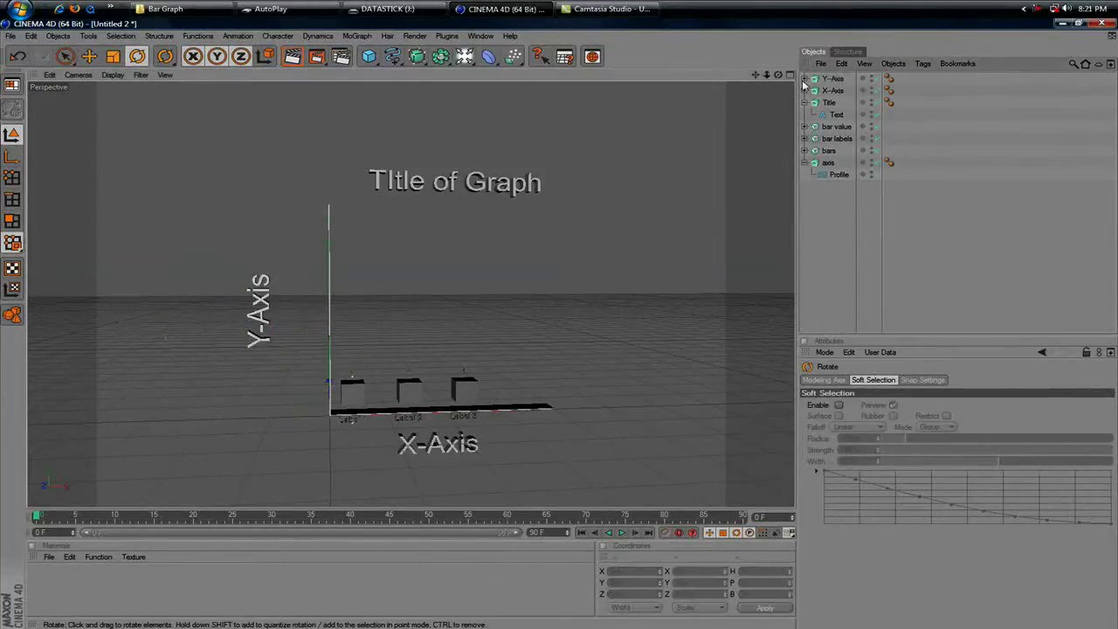
pyautogui.click(829, 79)
pyautogui.click(94, 56)
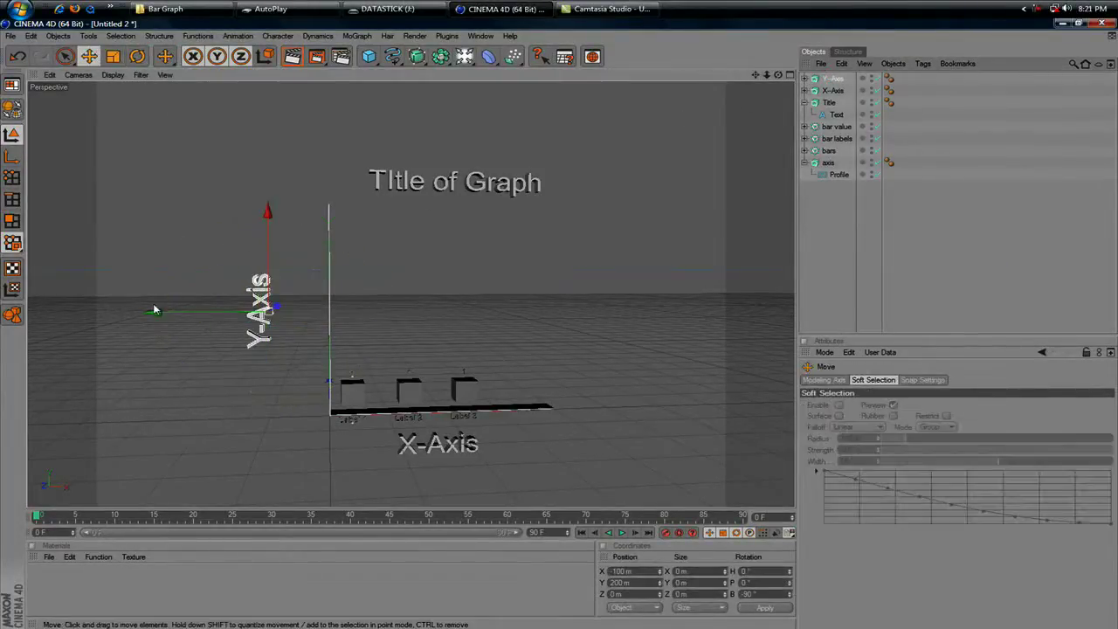
pyautogui.moveTo(155, 312); pyautogui.dragTo(190, 312)
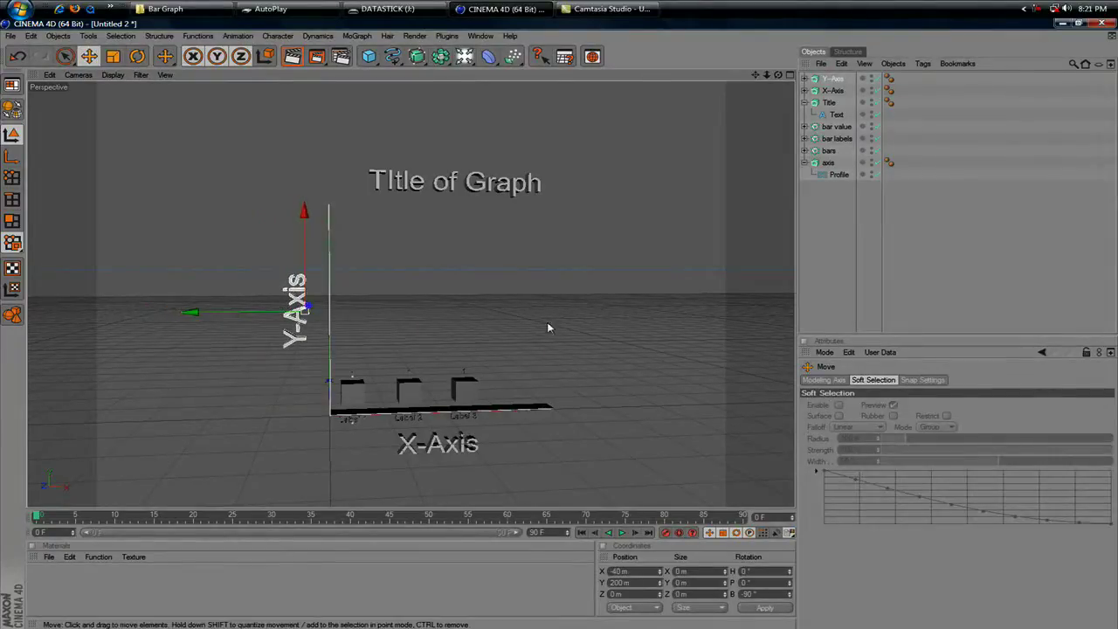
pyautogui.click(725, 242)
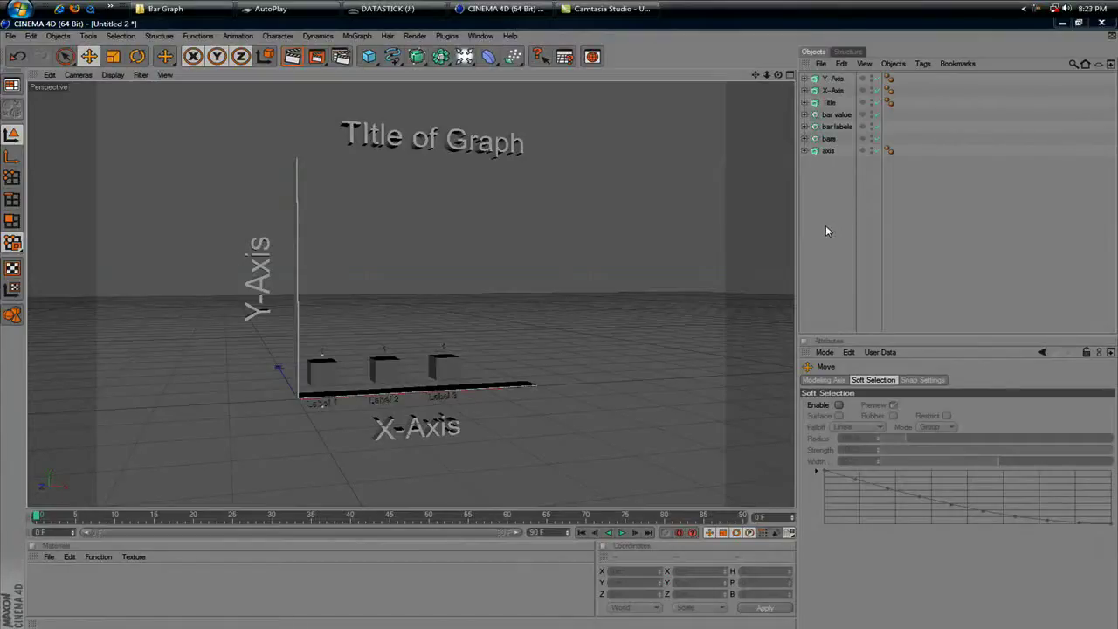
# Step: Add three null objects to the scene
pyautogui.click(57, 37)
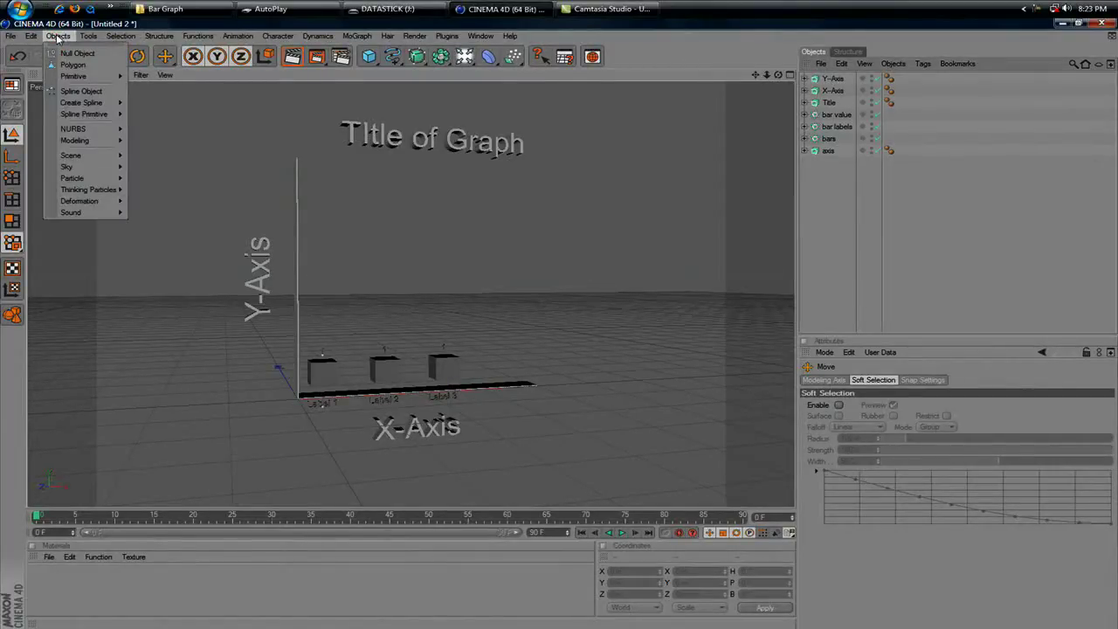
pyautogui.click(66, 55)
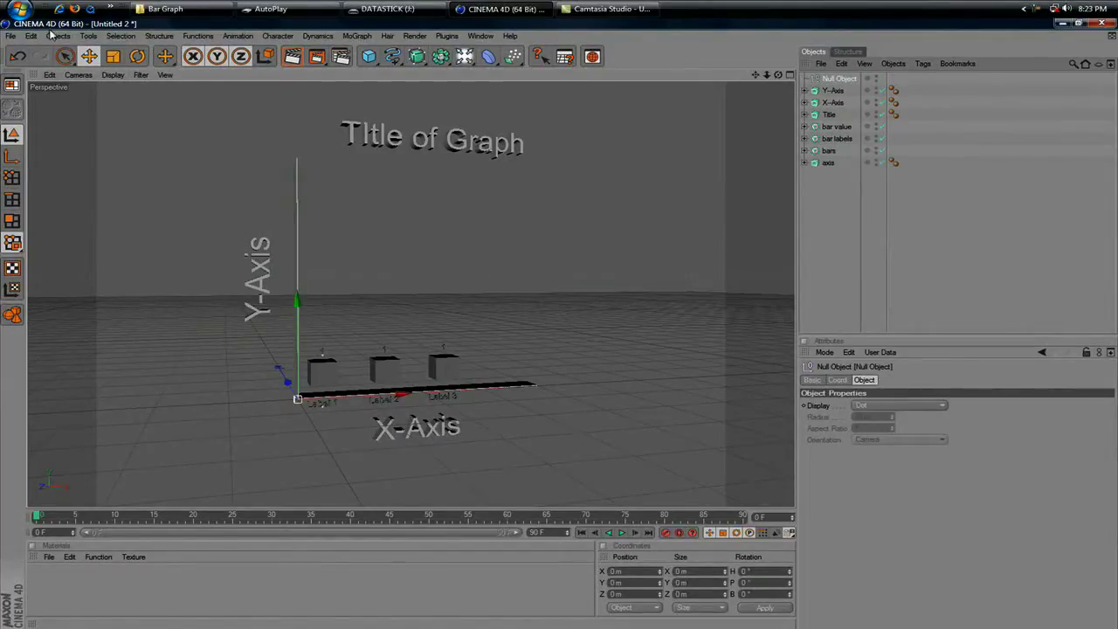
pyautogui.click(58, 36)
pyautogui.click(68, 53)
pyautogui.click(59, 37)
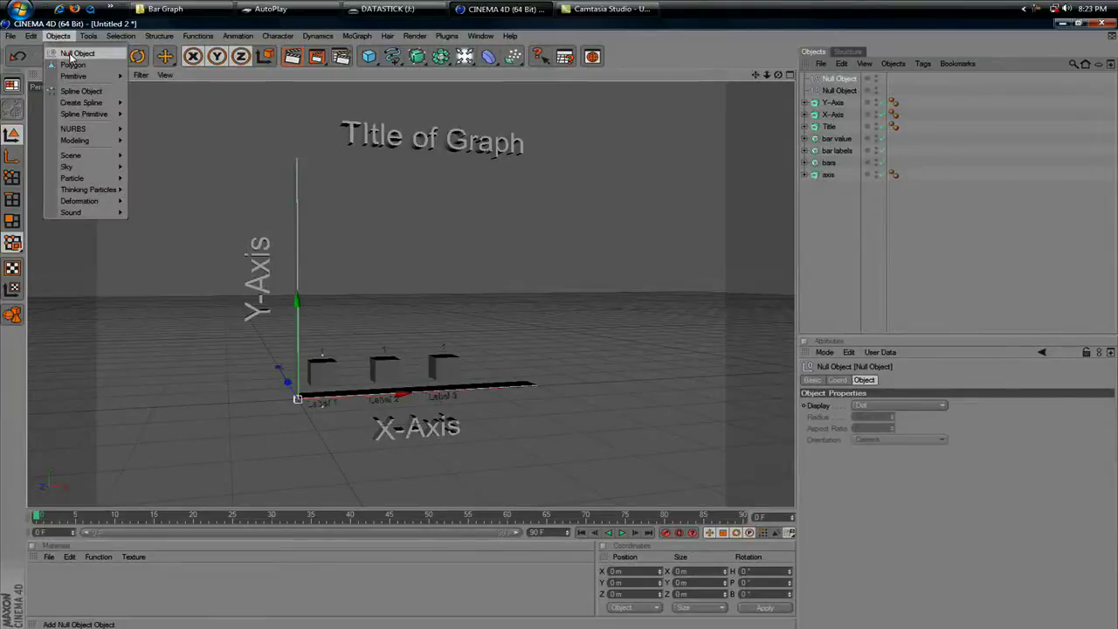
pyautogui.click(70, 53)
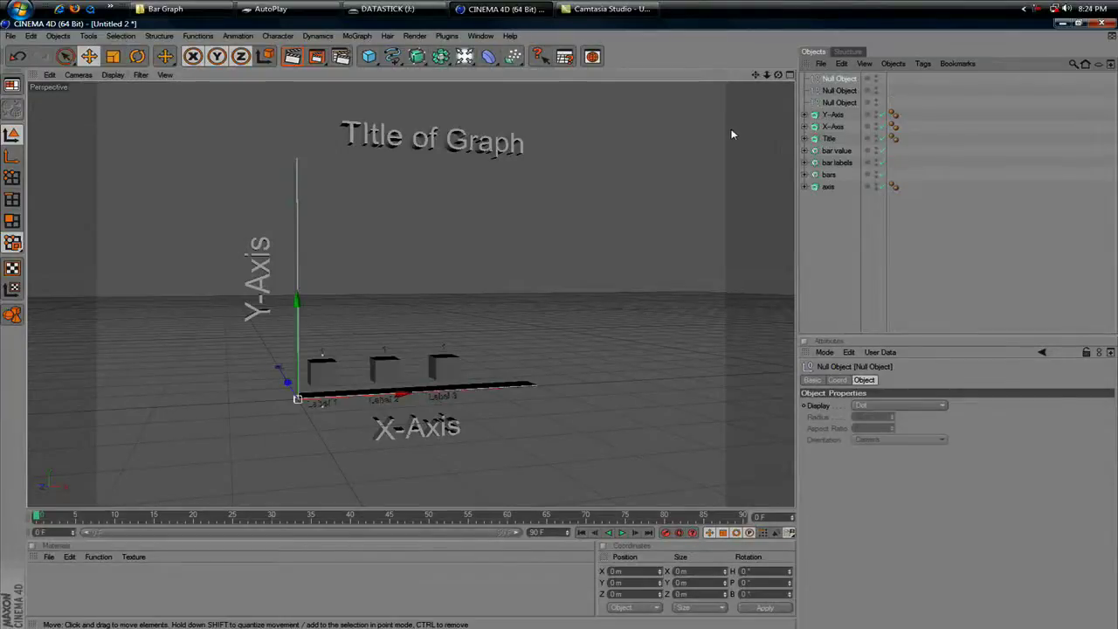
# Step: Rename the topmost null object as Graph Options and the second one as Graph Text
pyautogui.doubleClick(840, 78)
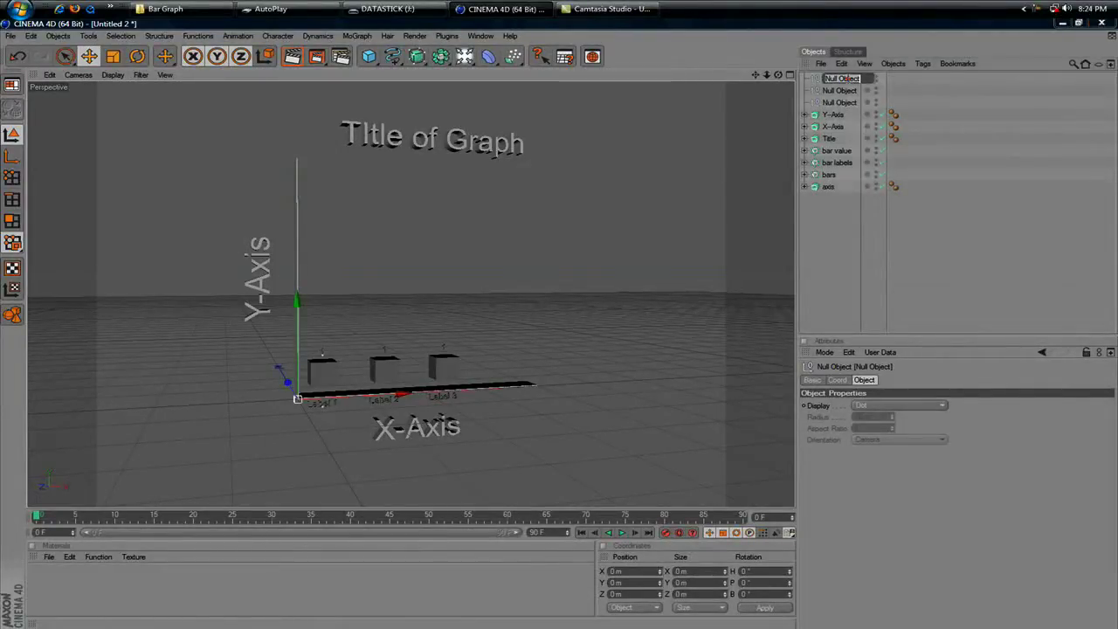
pyautogui.write('Graph Options')
pyautogui.press('Return')
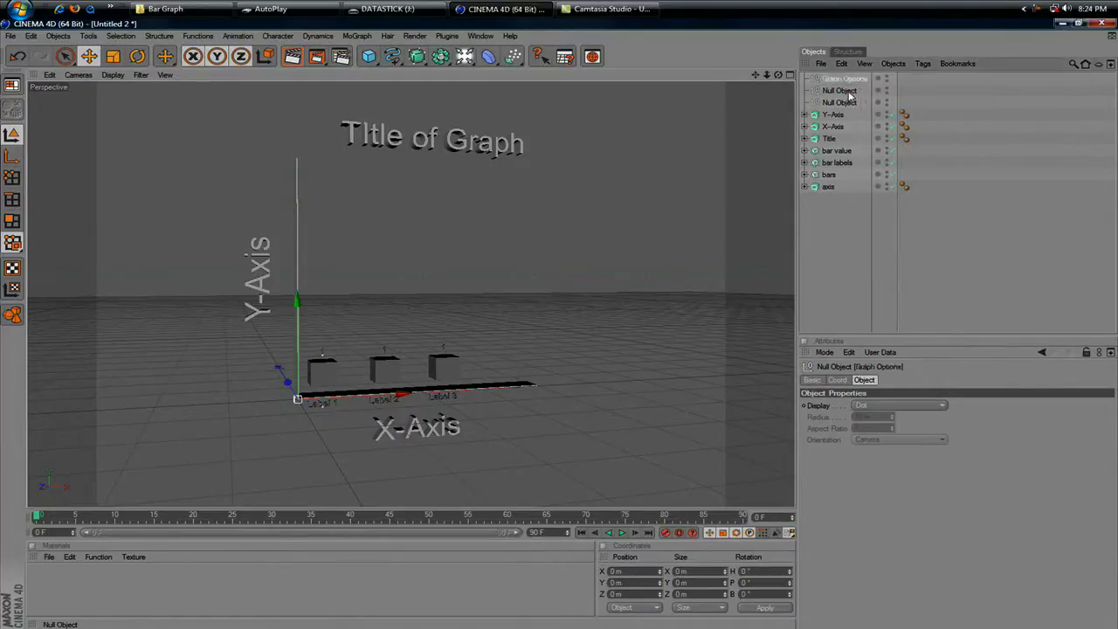
pyautogui.click(847, 91)
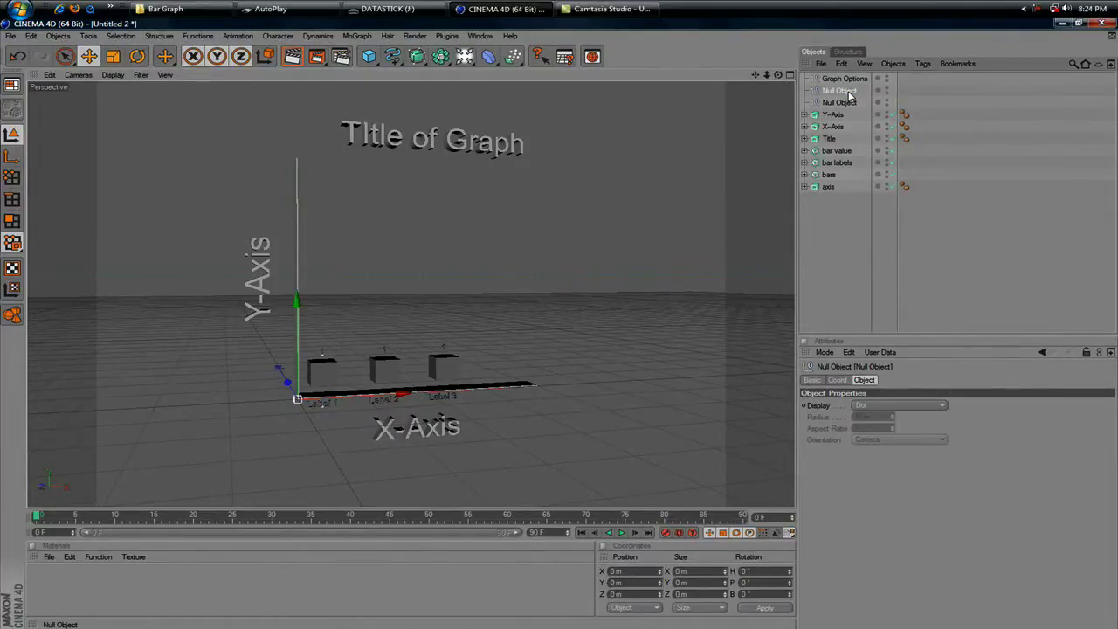
pyautogui.doubleClick(849, 96)
pyautogui.write('Graph')
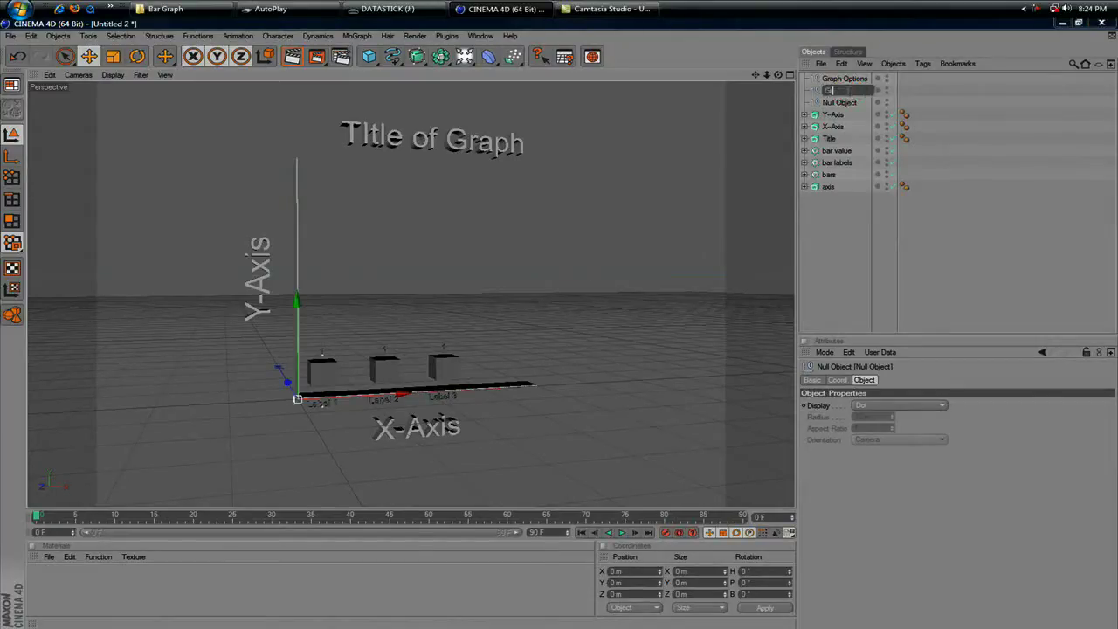
pyautogui.write(' Text')
pyautogui.press('Return')
# Step: Rename the third null object as Bar Values
pyautogui.click(834, 103)
pyautogui.doubleClick(834, 103)
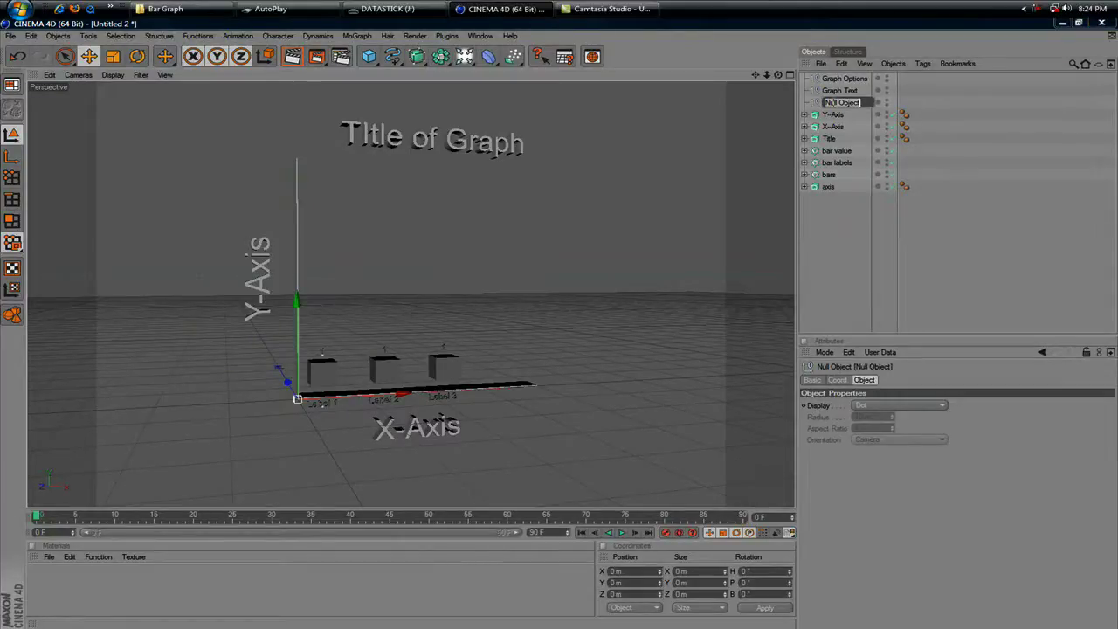
pyautogui.write('Bar Values')
pyautogui.press('Return')
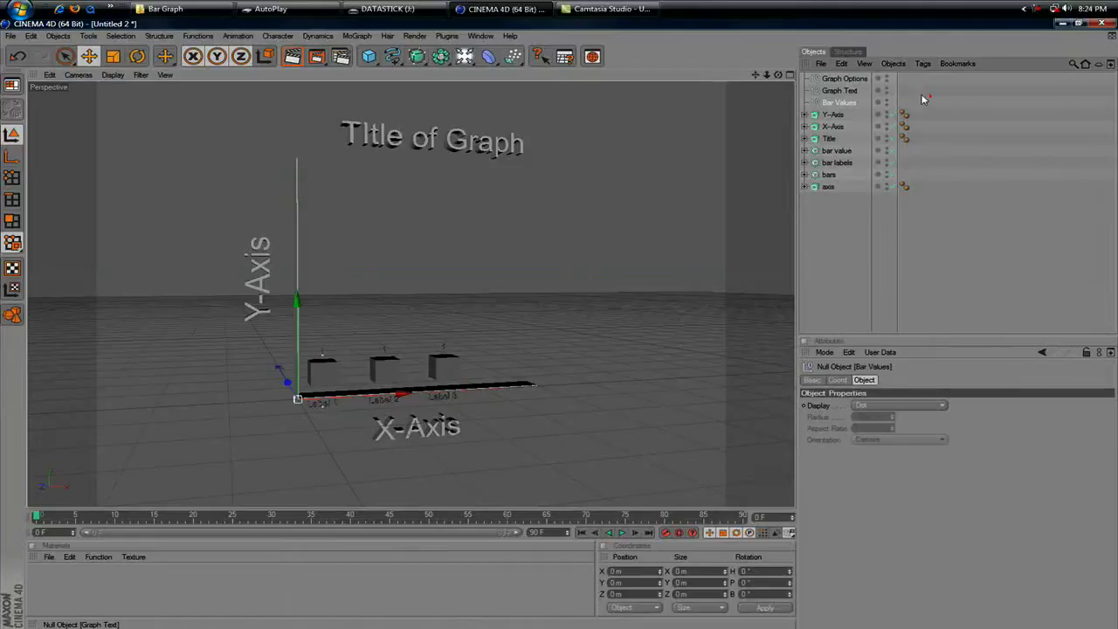
# Step: Add a user data entry named "Number of Bars" to the Graph Options null
pyautogui.click(853, 79)
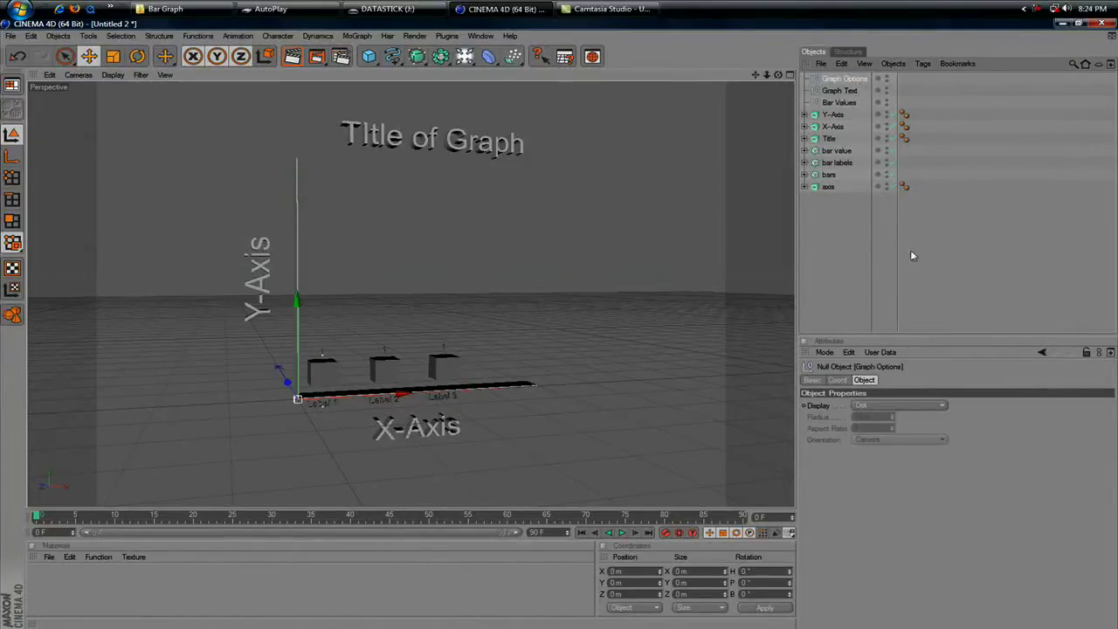
pyautogui.click(853, 341)
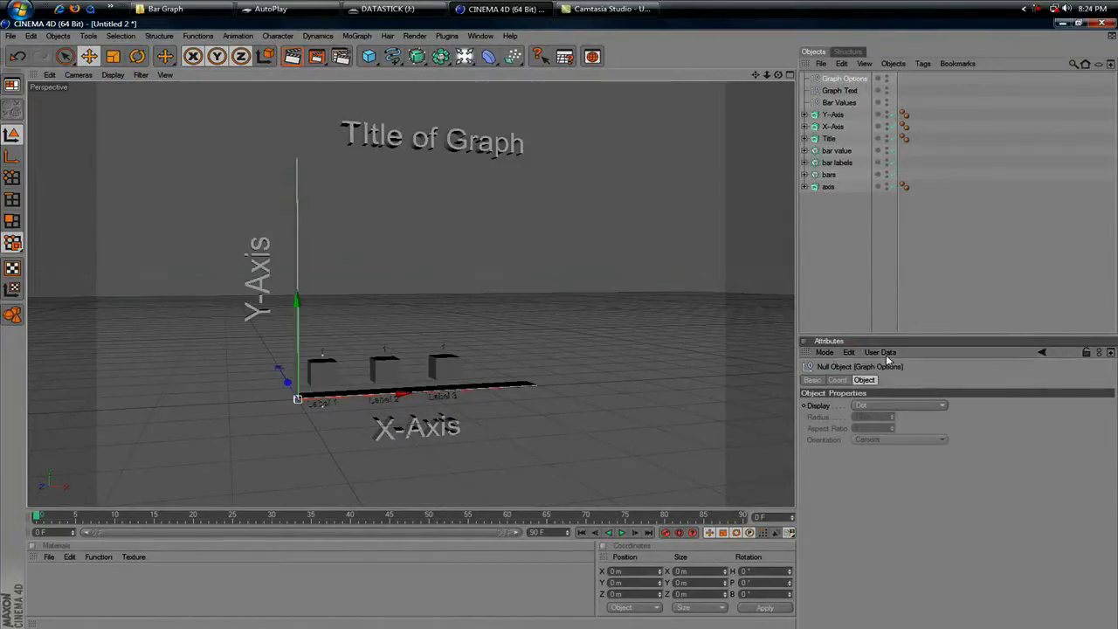
pyautogui.click(884, 353)
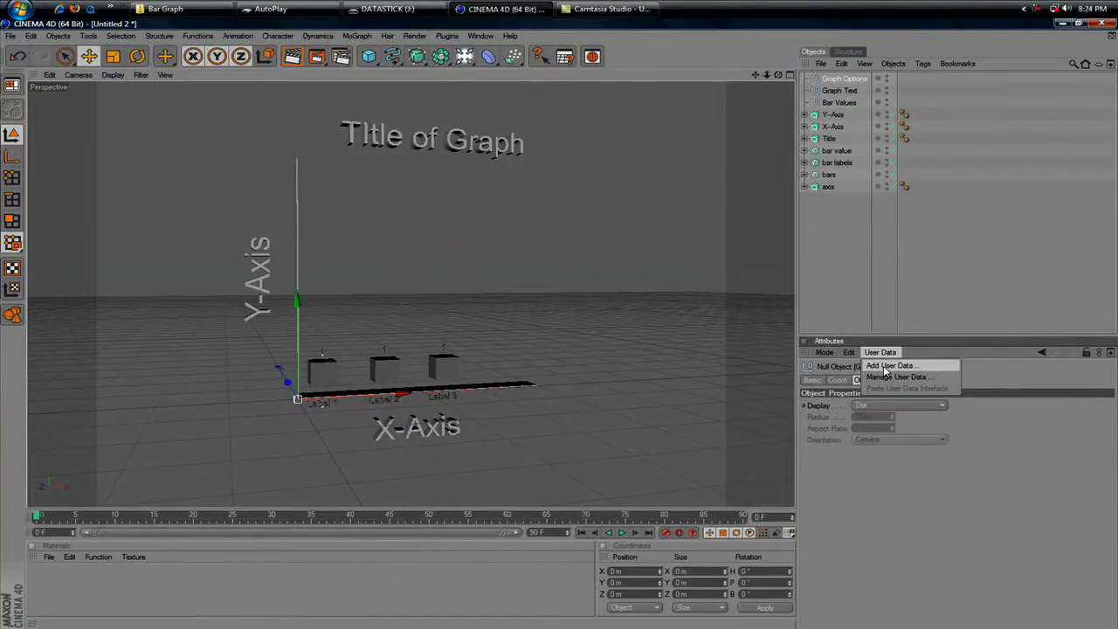
pyautogui.click(884, 367)
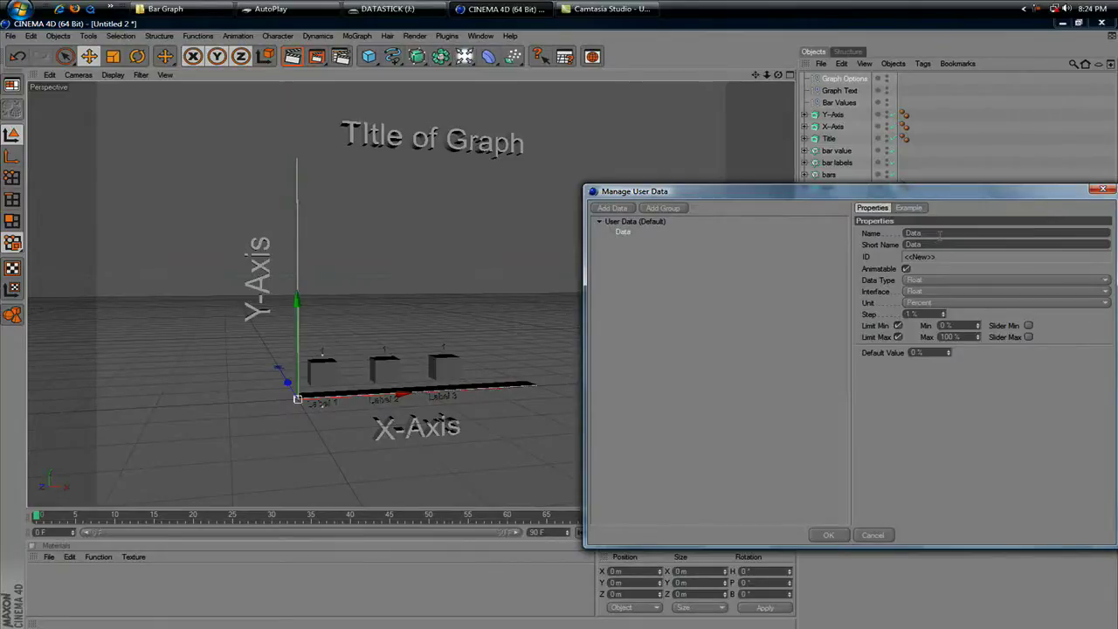
pyautogui.doubleClick(912, 233)
pyautogui.write('Number')
pyautogui.write('s')
pyautogui.press('BackSpace')
pyautogui.write('of Bars')
pyautogui.press('Tab')
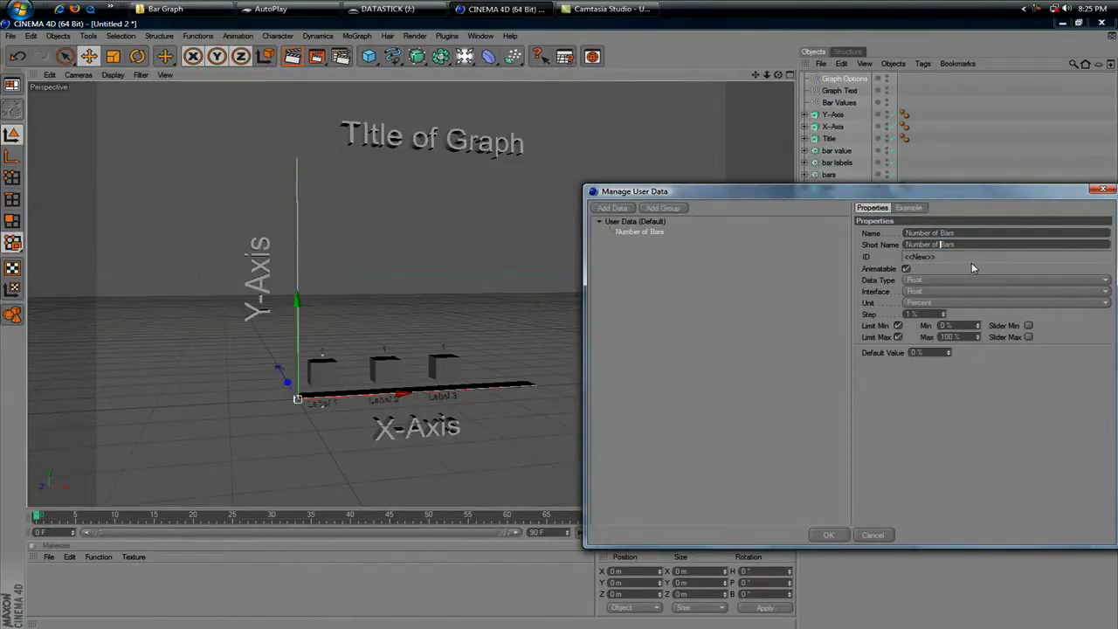
# Step: Set the Number of Bars data type to Integer with a minimum of 1, checking the example control before accepting the user data
pyautogui.click(927, 281)
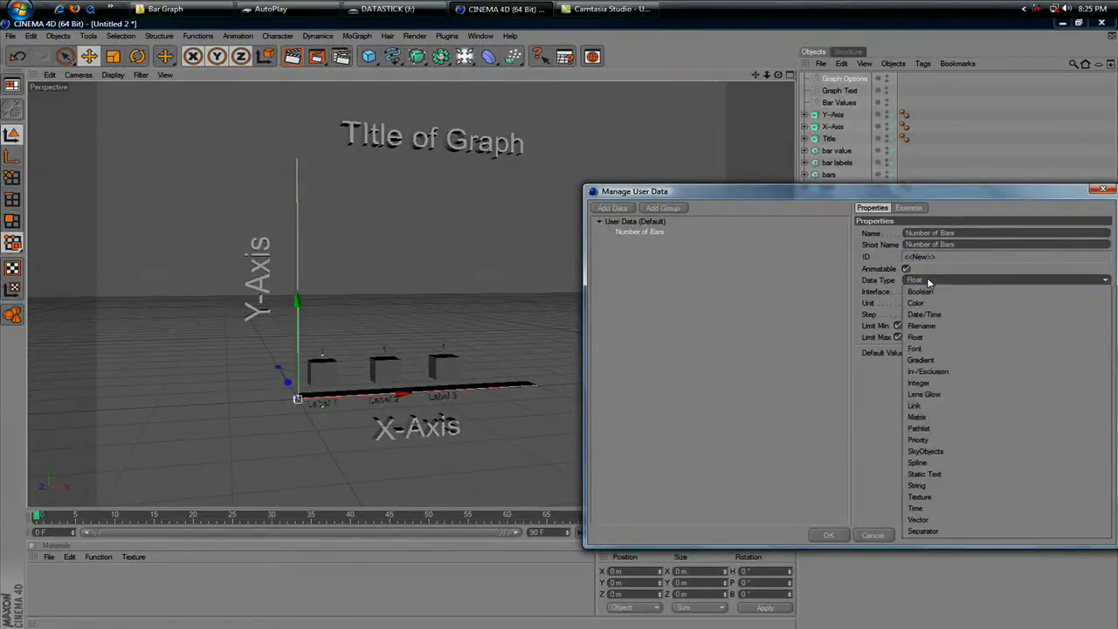
pyautogui.click(936, 385)
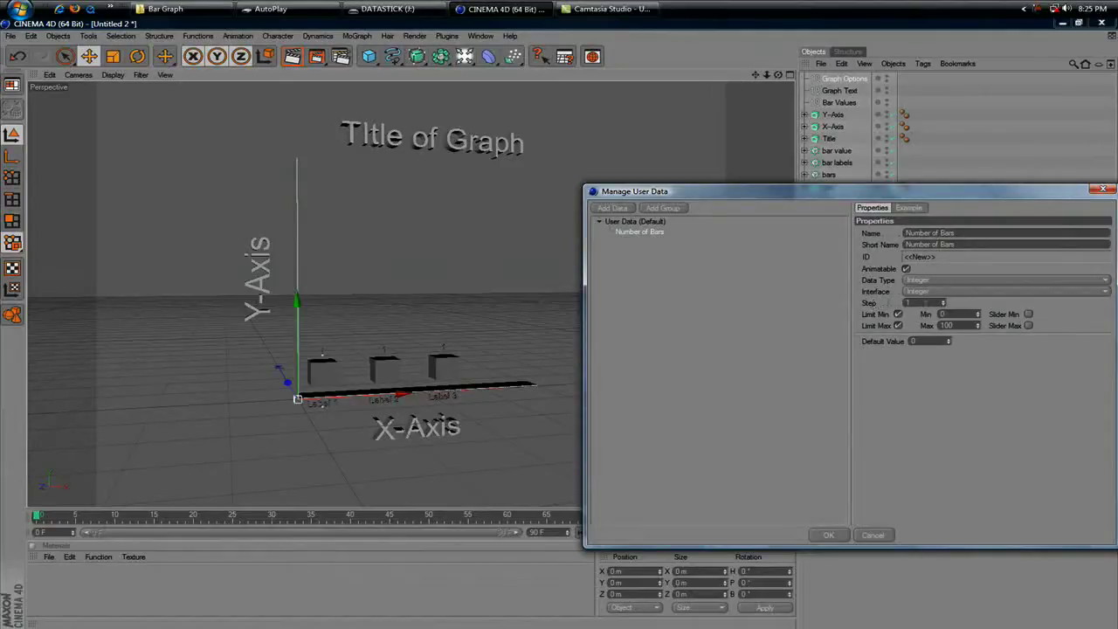
pyautogui.click(960, 314)
pyautogui.write('1')
pyautogui.click(909, 207)
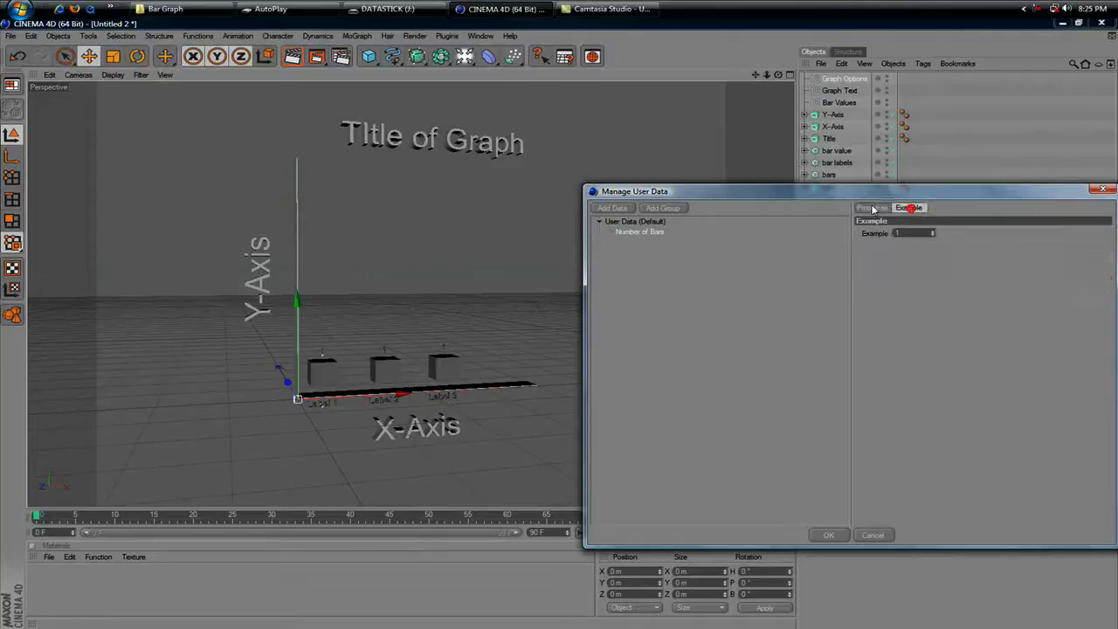
pyautogui.click(869, 208)
pyautogui.click(909, 207)
pyautogui.click(931, 233)
pyautogui.click(871, 208)
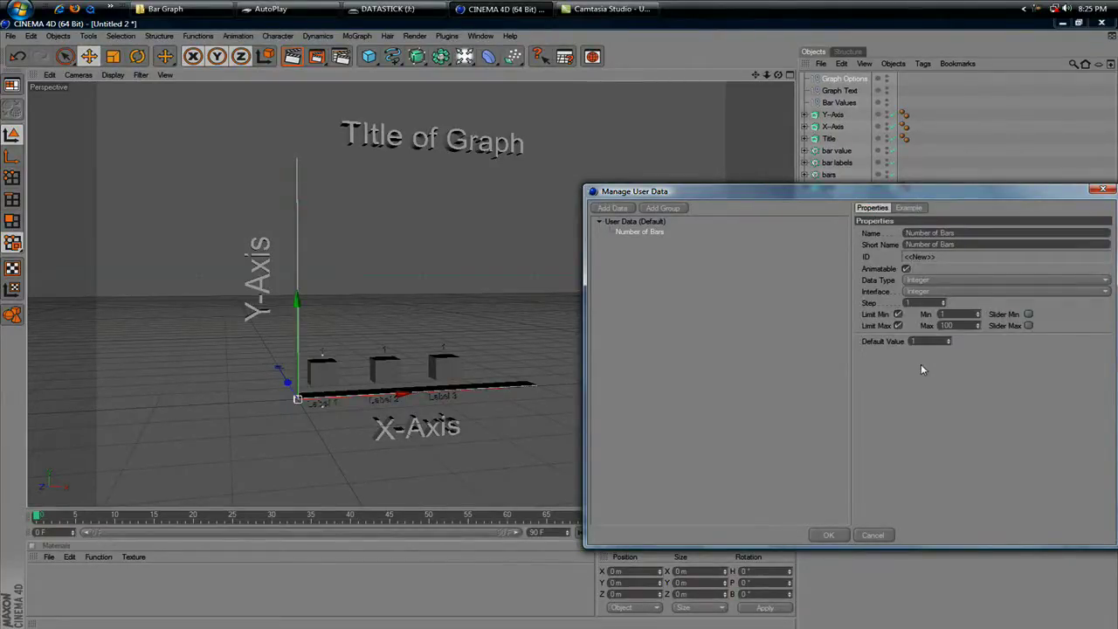
pyautogui.click(826, 534)
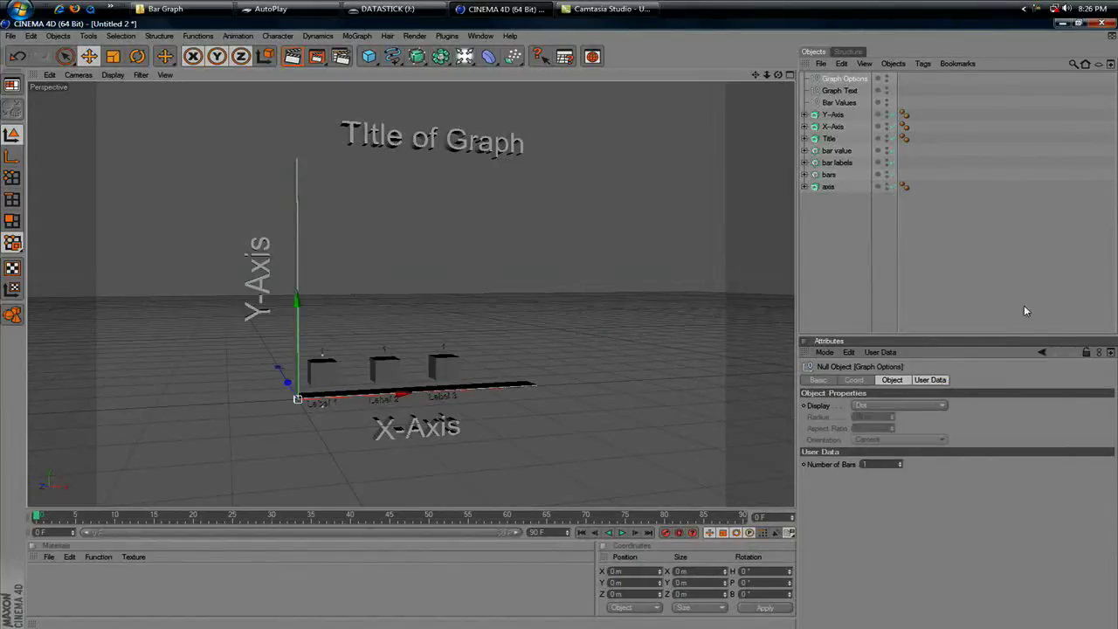
# Step: Reselect the Graph Options null and display only its user data
pyautogui.click(1020, 274)
pyautogui.click(845, 79)
pyautogui.click(929, 379)
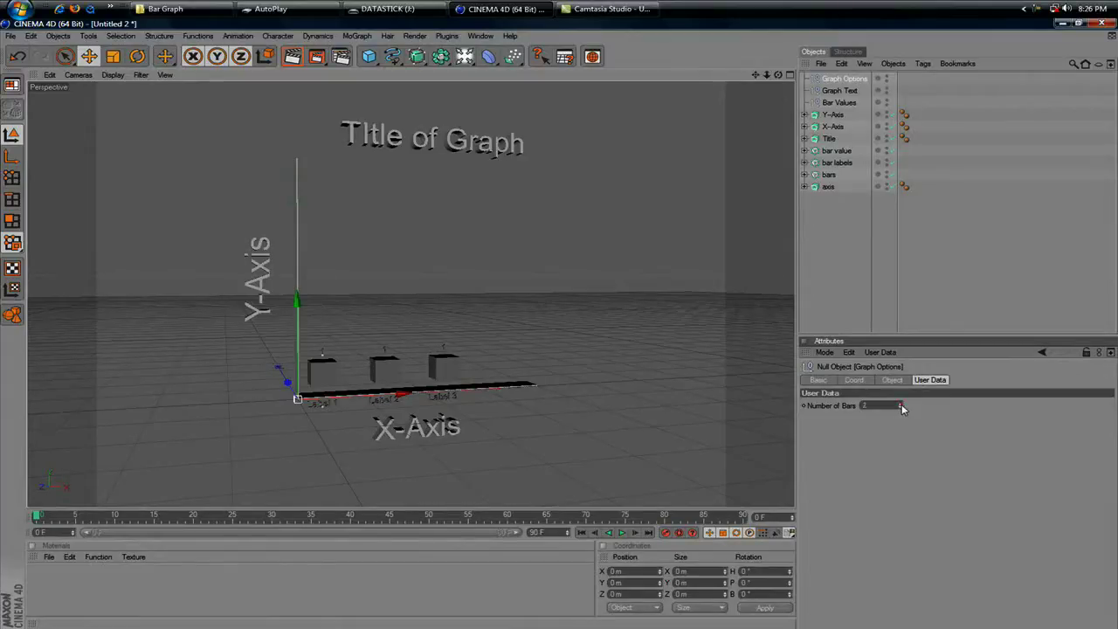
# Step: Add a user data entry named "Max Graph Height" to the Graph Options null
pyautogui.click(879, 352)
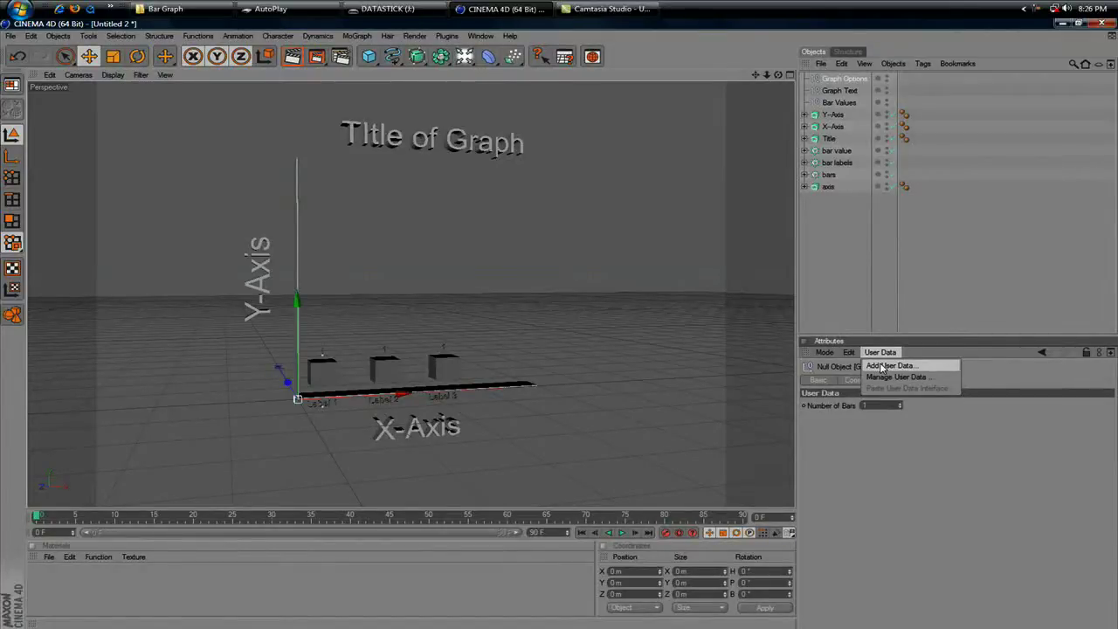
pyautogui.click(881, 366)
pyautogui.moveTo(964, 193); pyautogui.dragTo(877, 184)
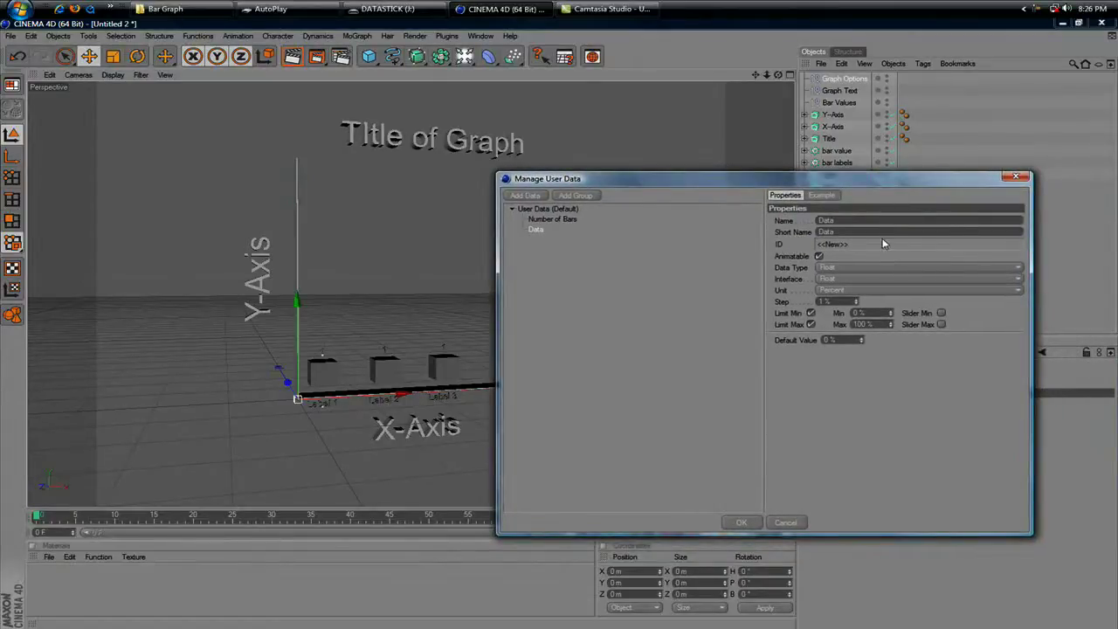
pyautogui.write('Max Graph')
pyautogui.write('Height')
# Step: Set Max Graph Height to Float data type in Meter units with a minimum of 200 m, and accept the user data
pyautogui.click(837, 267)
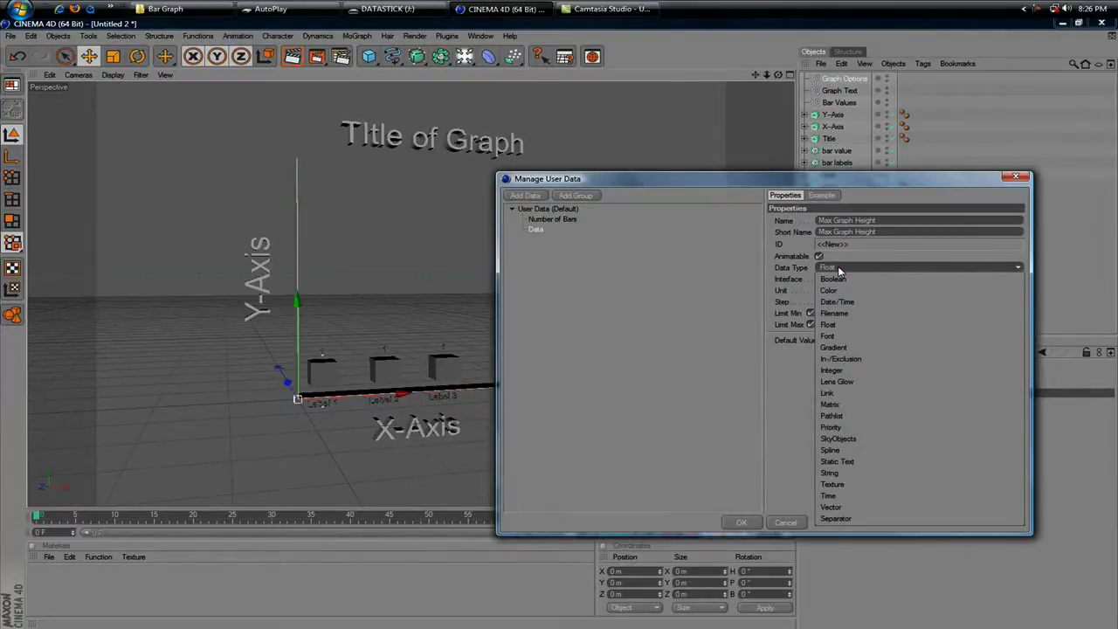
pyautogui.click(838, 323)
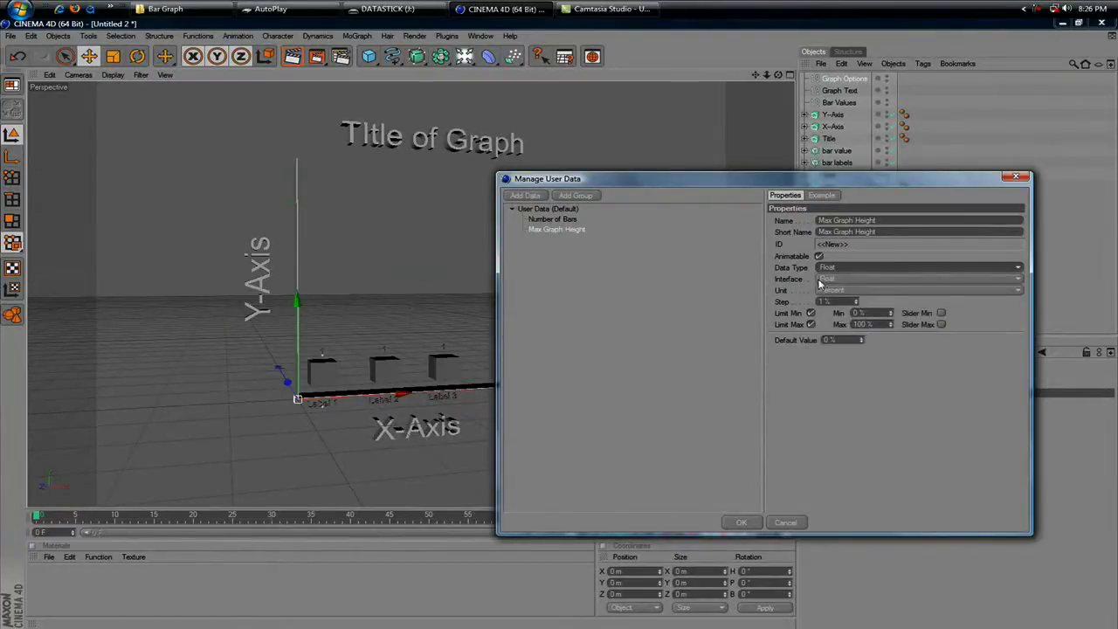
pyautogui.click(835, 290)
pyautogui.click(845, 336)
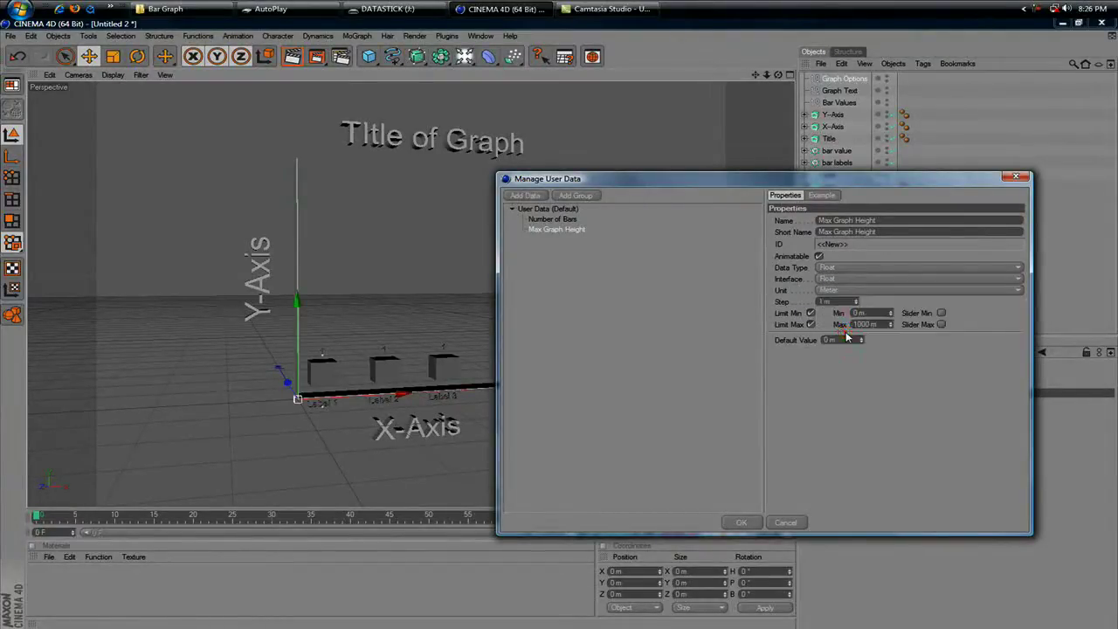
pyautogui.doubleClick(878, 313)
pyautogui.write('200')
pyautogui.click(884, 325)
pyautogui.moveTo(880, 324); pyautogui.dragTo(847, 325)
pyautogui.click(738, 522)
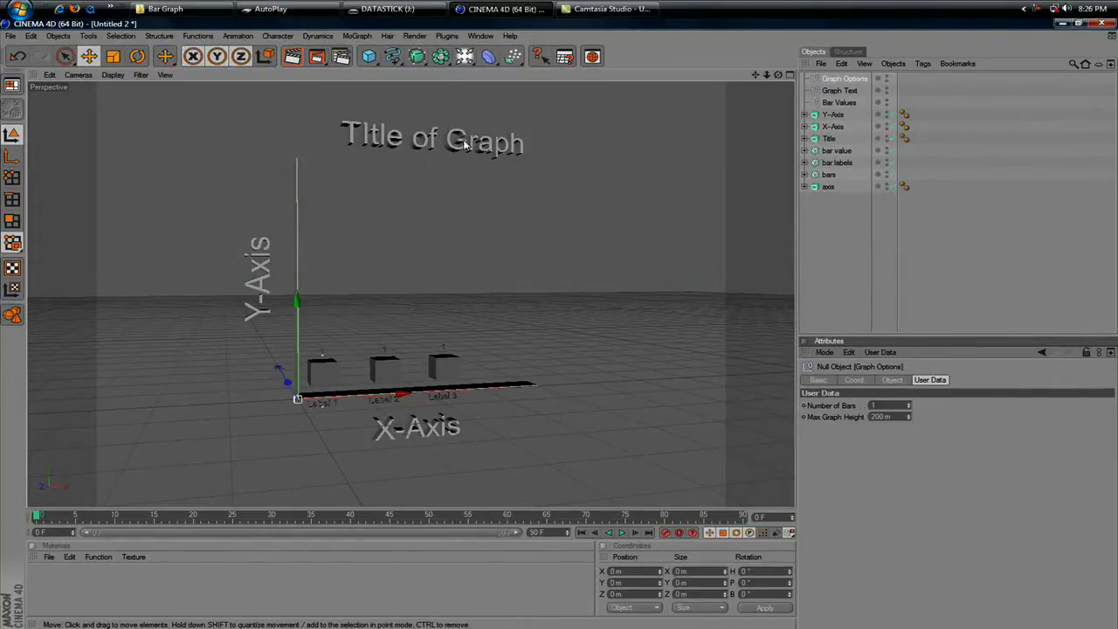
# Step: Add a user data entry named "Values Multiplier" to the Graph Options null
pyautogui.click(880, 352)
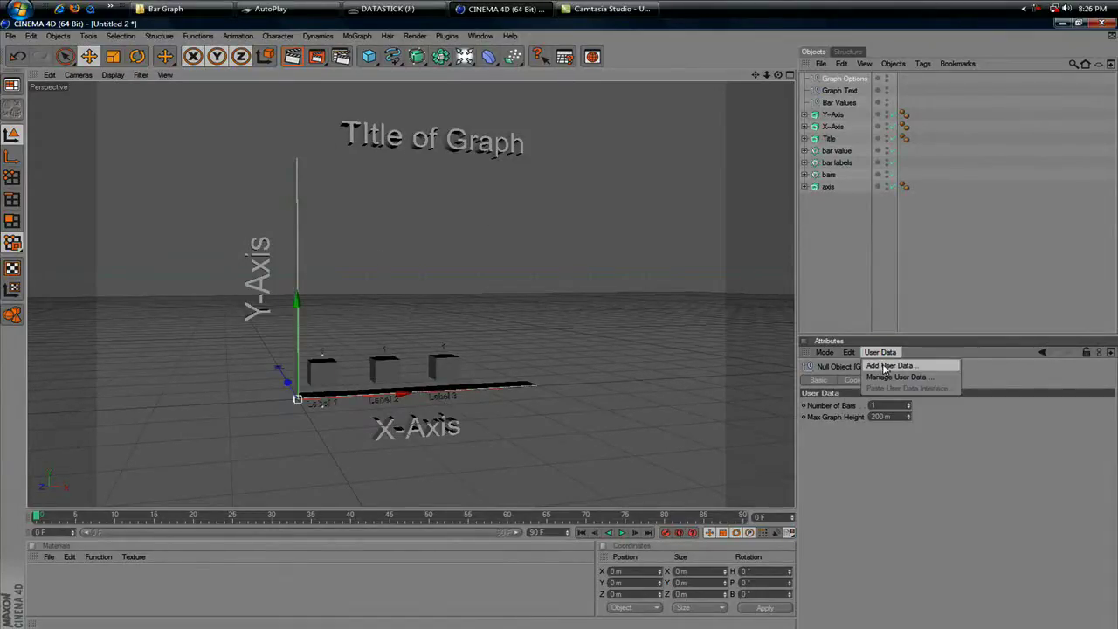
pyautogui.click(882, 365)
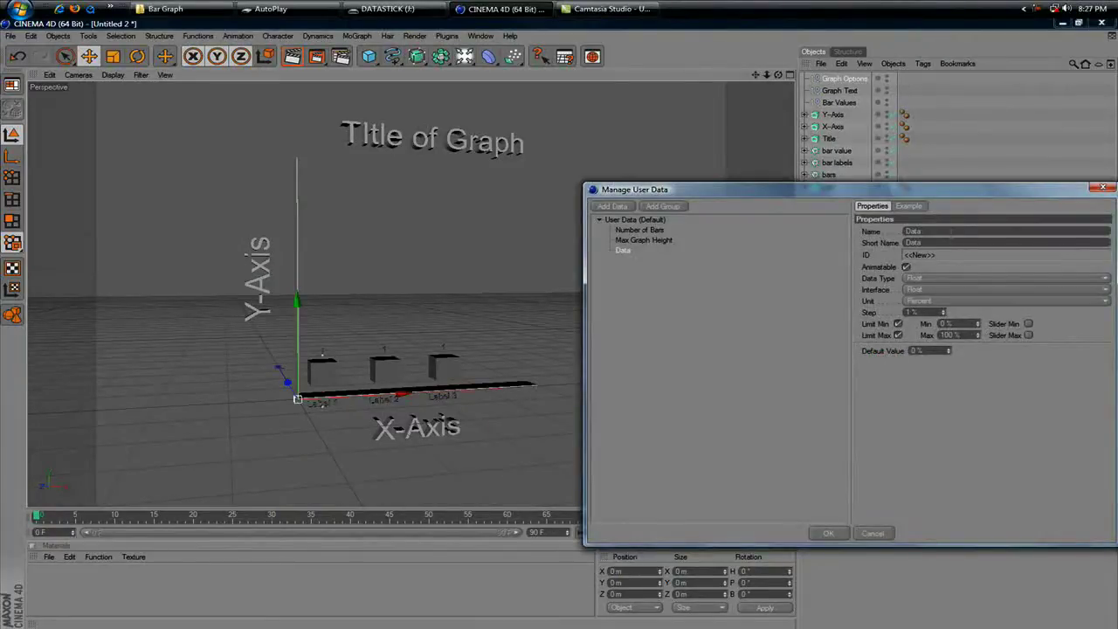
pyautogui.moveTo(950, 233); pyautogui.dragTo(877, 228)
pyautogui.write('Values multiplier')
pyautogui.moveTo(929, 231); pyautogui.dragTo(935, 232)
pyautogui.write('M')
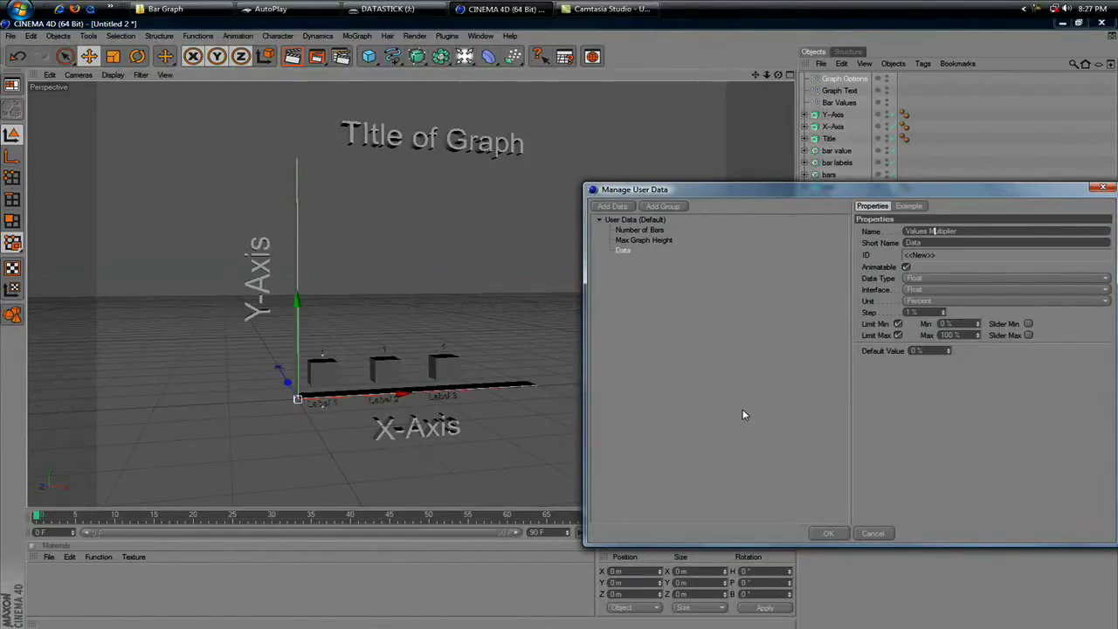
pyautogui.press('Return')
# Step: Set Values Multiplier to Integer data type with a minimum of 1, check the example control, and accept the user data
pyautogui.click(927, 278)
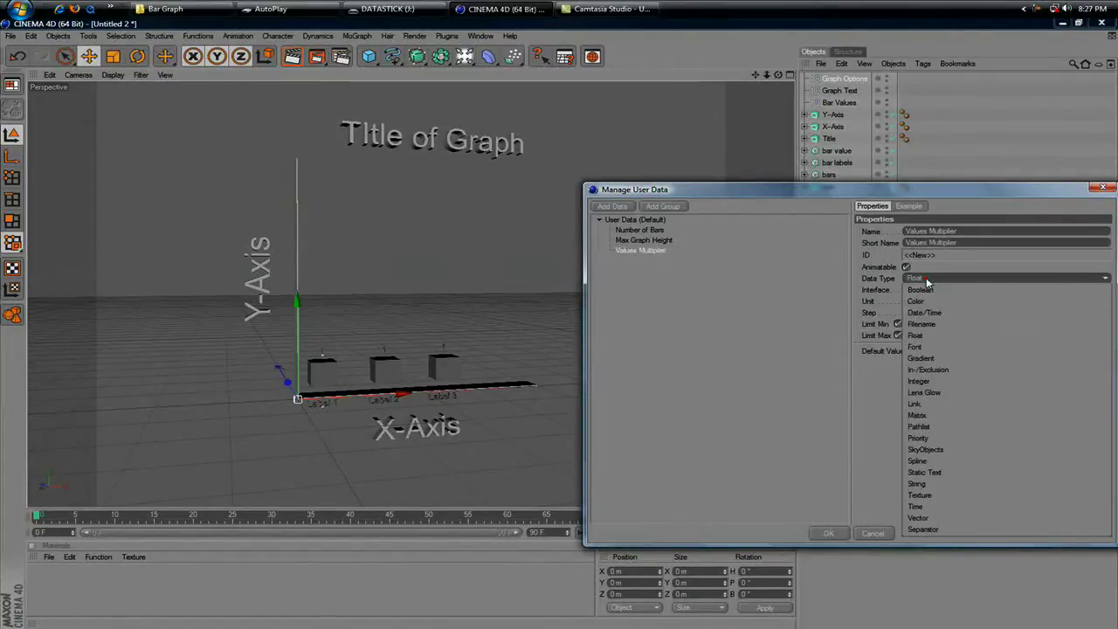
pyautogui.click(944, 380)
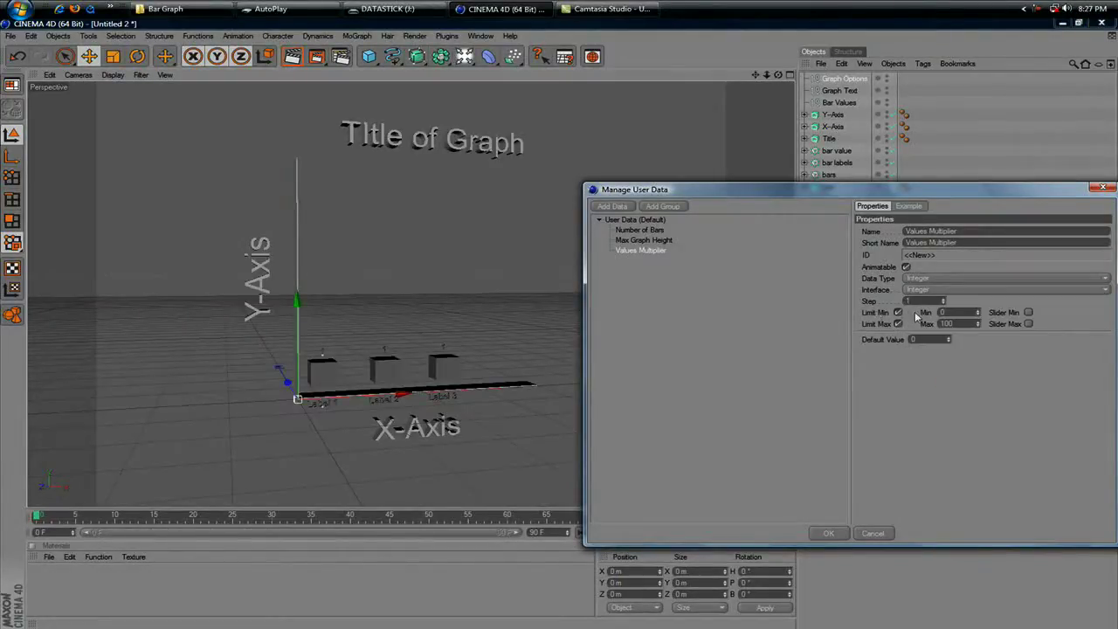
pyautogui.click(941, 312)
pyautogui.press('Tab')
pyautogui.click(942, 311)
pyautogui.press('Return')
pyautogui.click(909, 207)
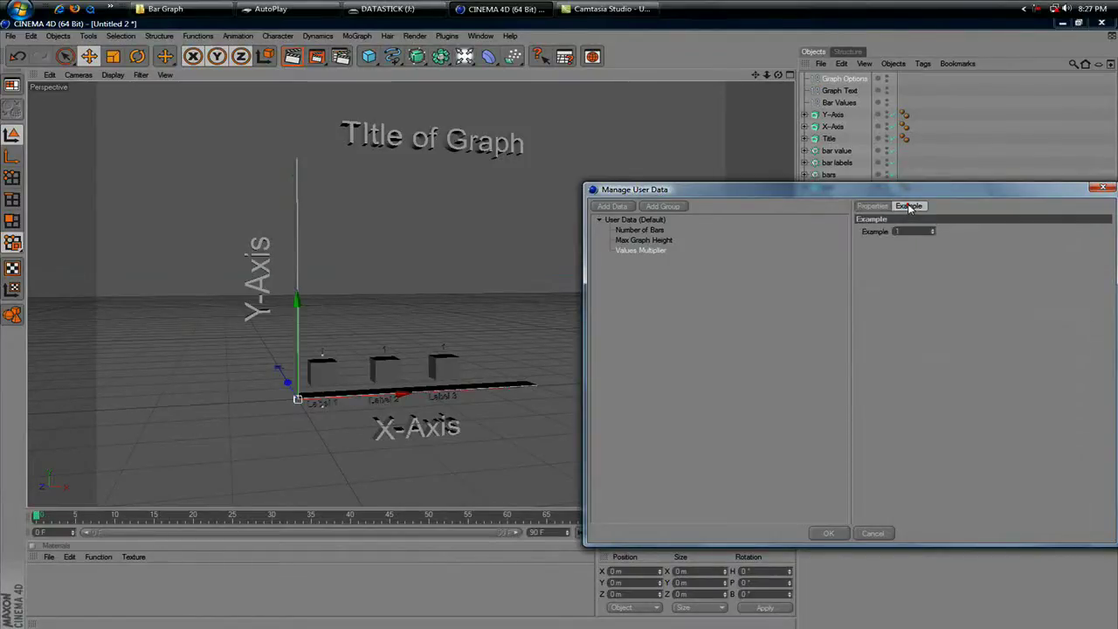
pyautogui.click(878, 208)
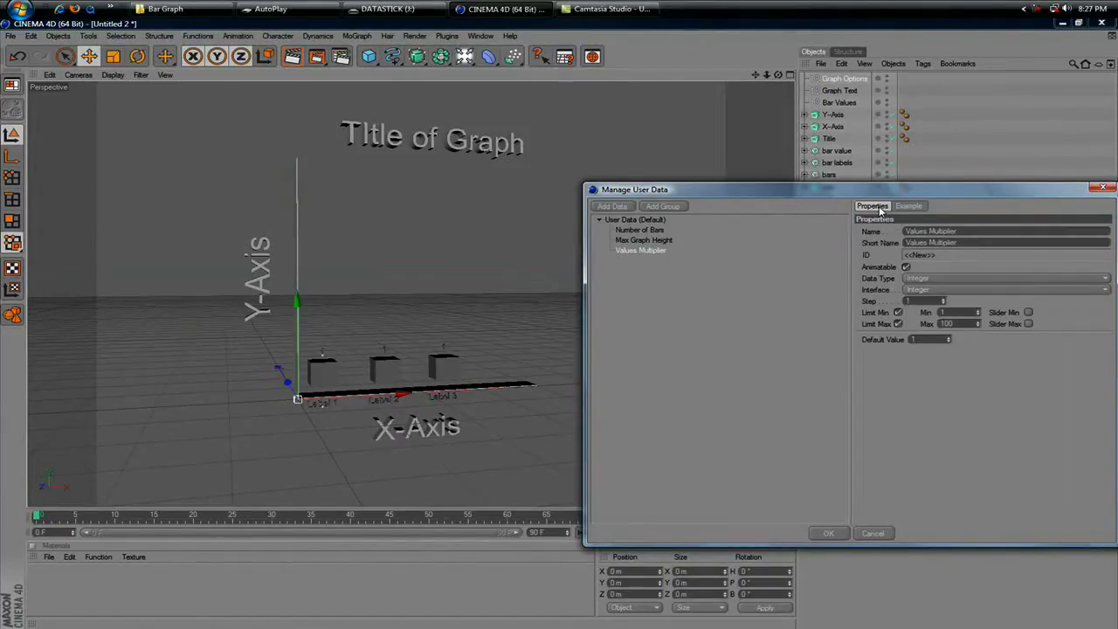
pyautogui.click(828, 532)
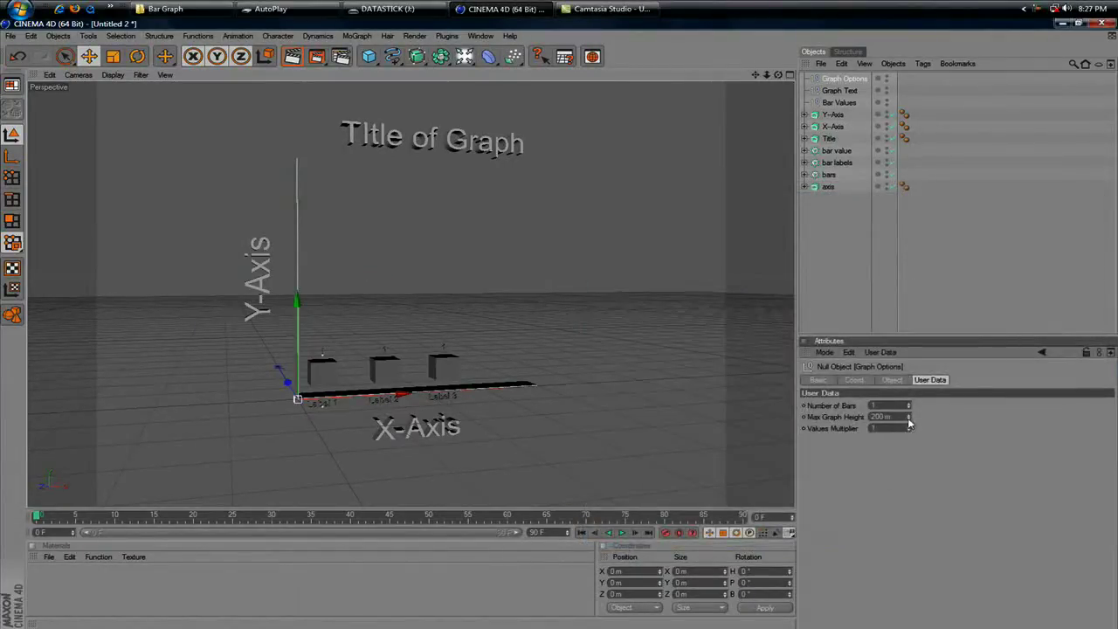
# Step: Add a user data entry named "Horizontal Spacing" to the Graph Options null, keeping the Float data type and using the Real unit
pyautogui.click(880, 352)
pyautogui.click(888, 366)
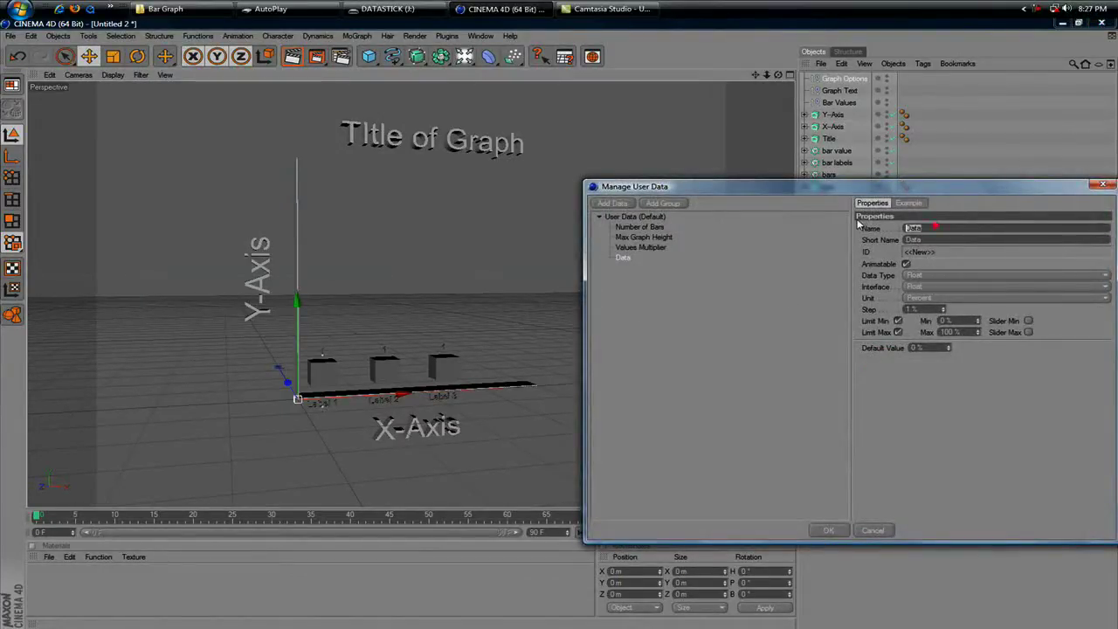
pyautogui.write('Horizontal Spacing')
pyautogui.click(919, 278)
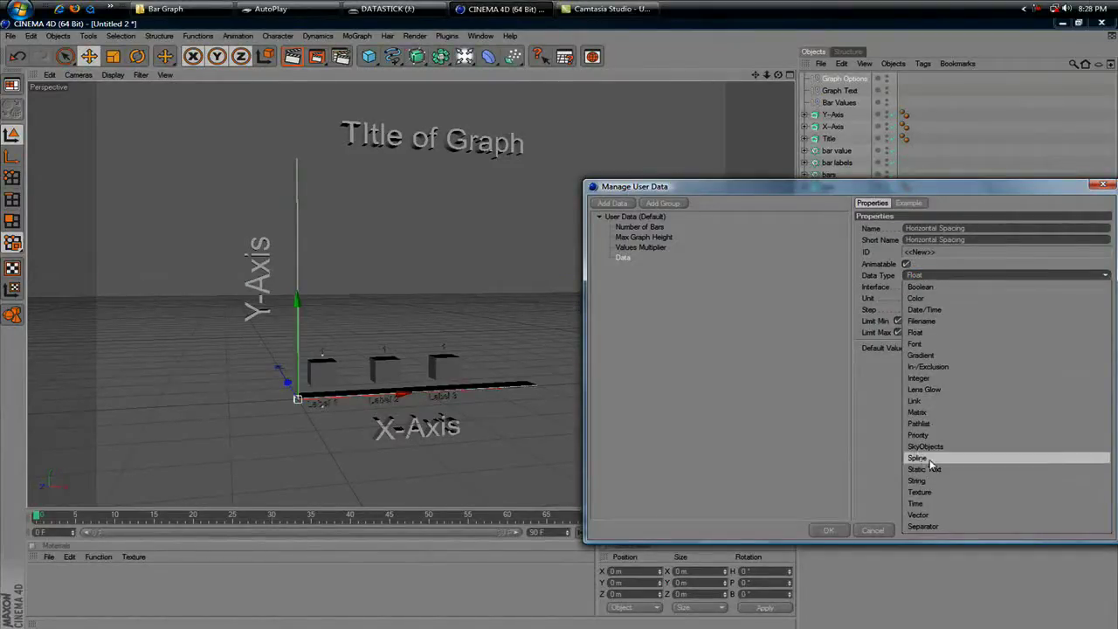
pyautogui.click(877, 397)
pyautogui.click(918, 287)
pyautogui.click(924, 299)
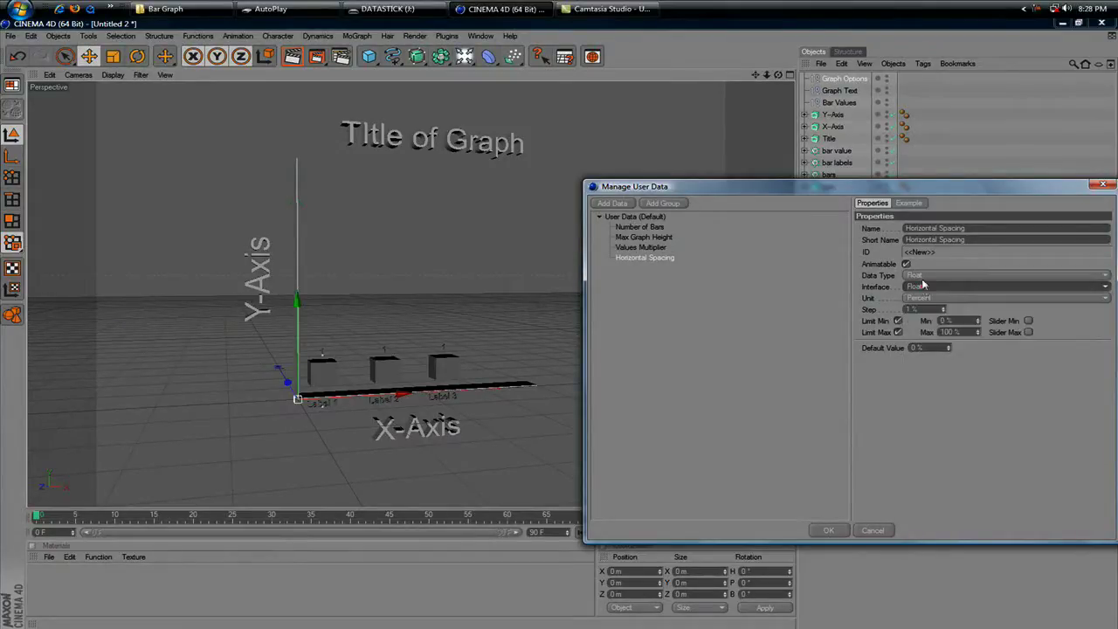
pyautogui.click(922, 276)
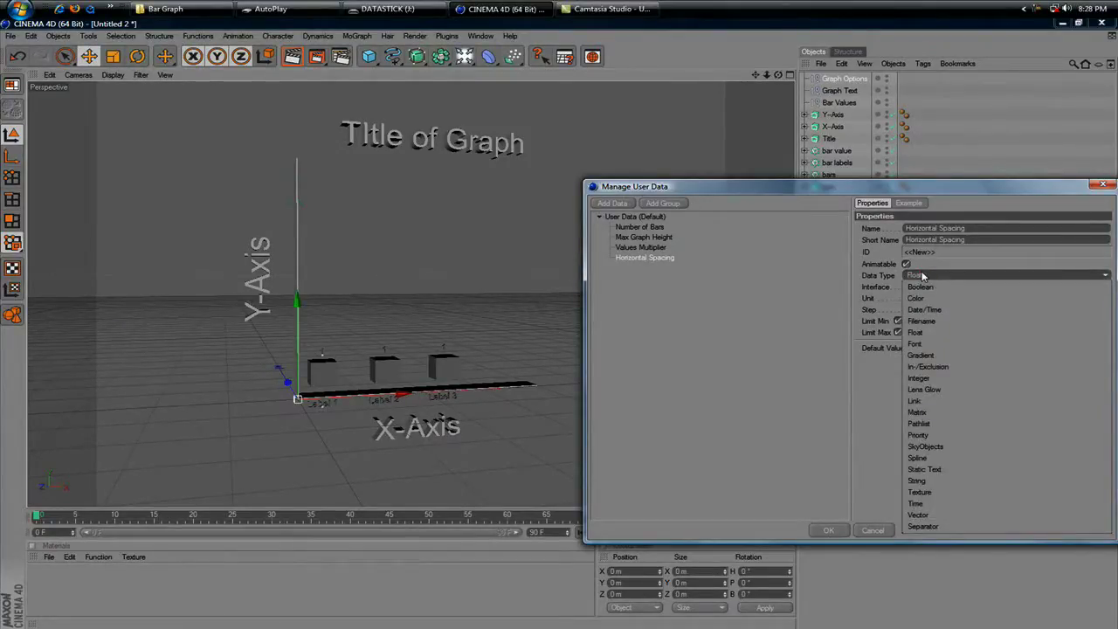
pyautogui.click(921, 276)
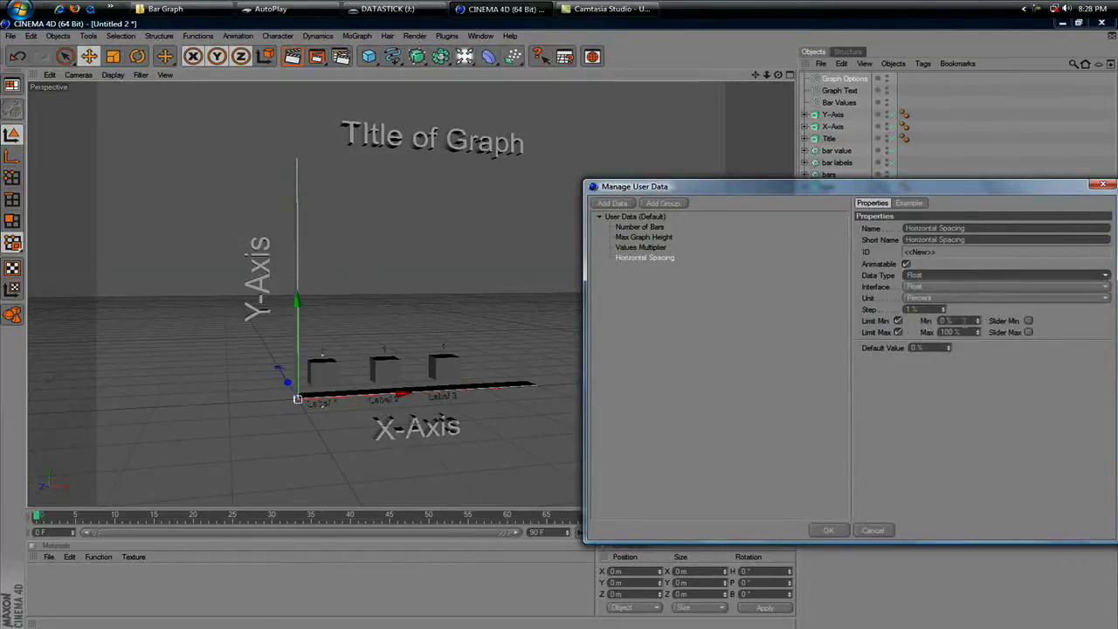
pyautogui.click(949, 298)
pyautogui.click(929, 306)
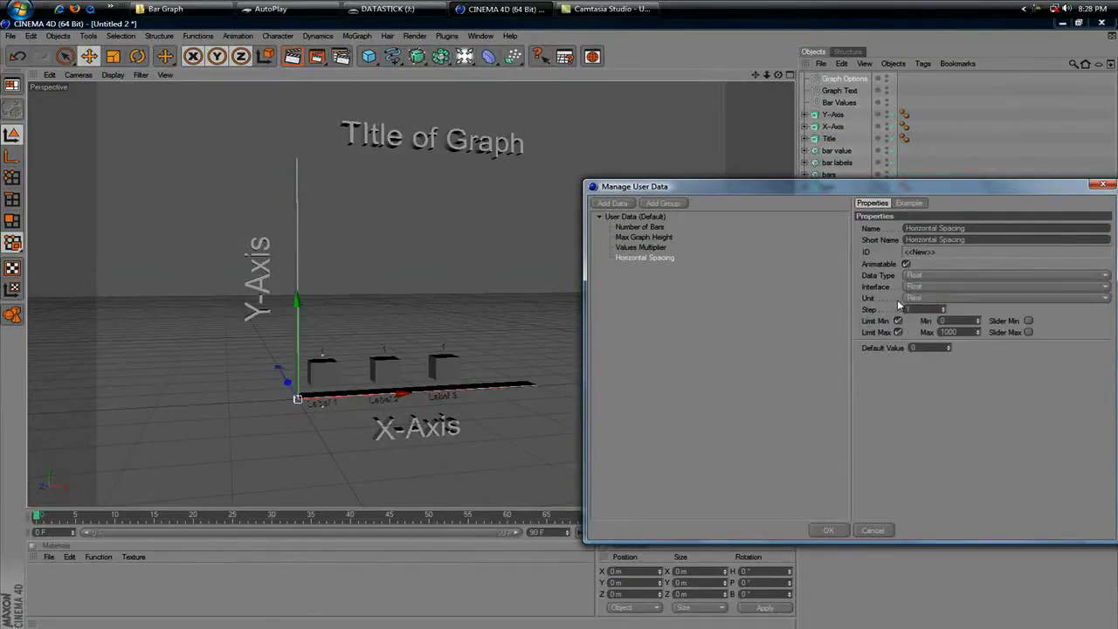
# Step: Set Horizontal Spacing to a minimum of 50, a maximum of 100 and a default of 100, and accept the user data
pyautogui.moveTo(969, 321); pyautogui.dragTo(917, 322)
pyautogui.write('50')
pyautogui.press('Return')
pyautogui.doubleClick(914, 348)
pyautogui.write('100')
pyautogui.doubleClick(947, 332)
pyautogui.write('100')
pyautogui.click(1064, 382)
pyautogui.click(827, 530)
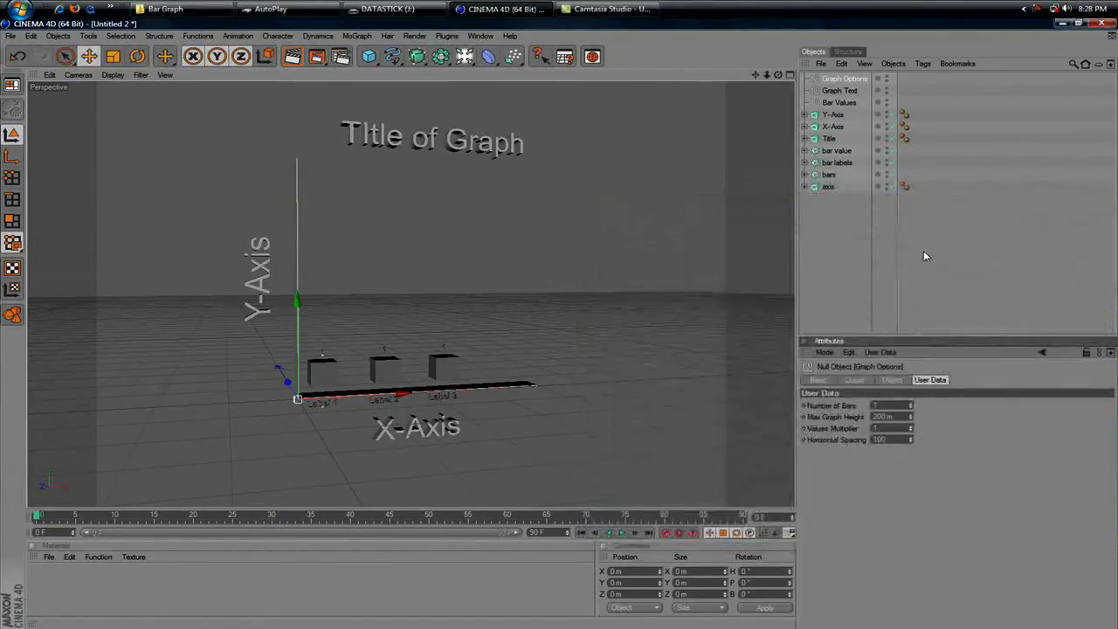
# Step: Add a String user data entry named "Graph Title" to the Graph Text null
pyautogui.click(842, 91)
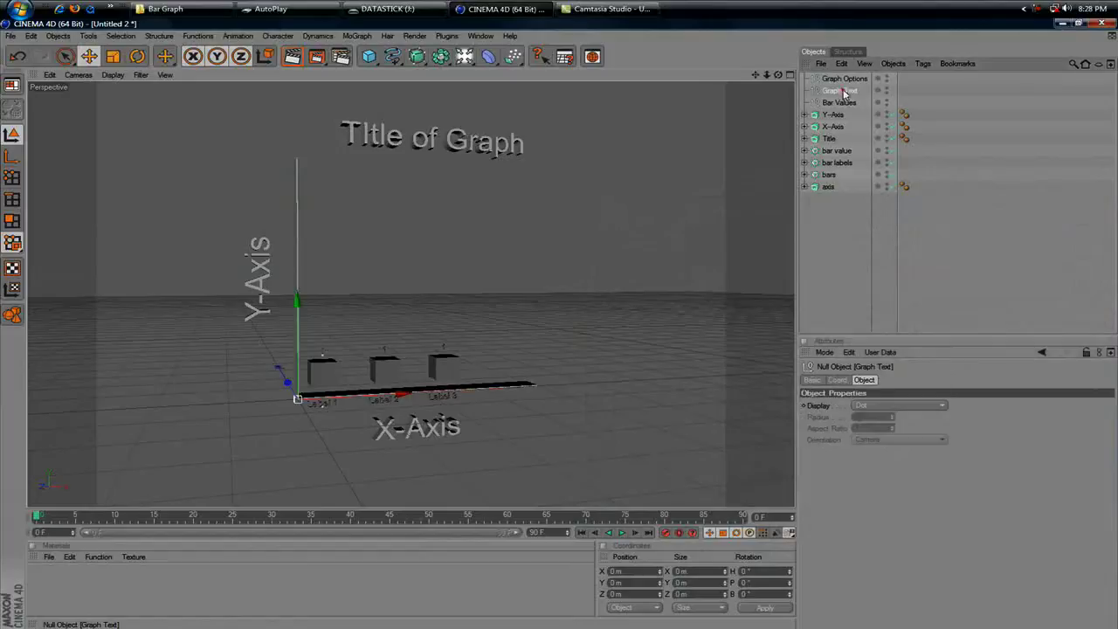
pyautogui.click(880, 352)
pyautogui.click(885, 366)
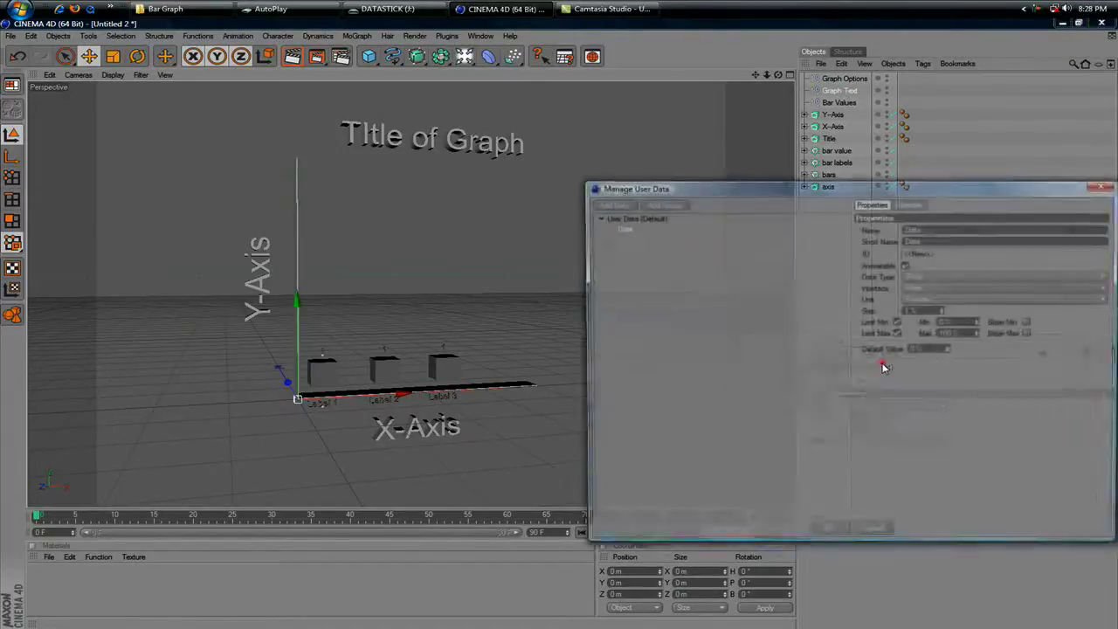
pyautogui.click(914, 277)
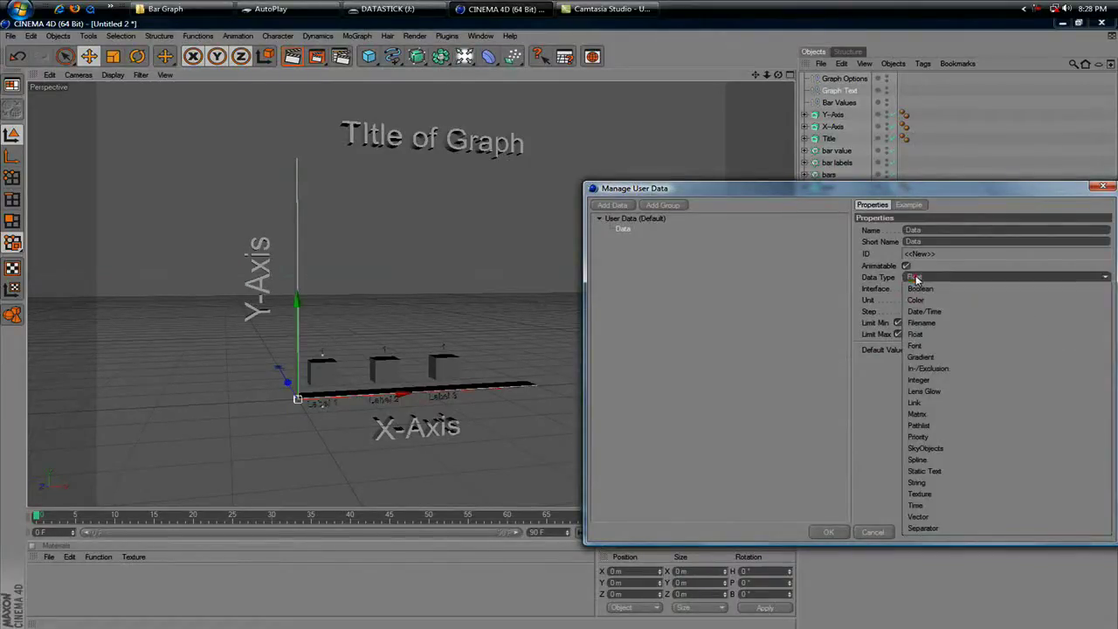
pyautogui.click(934, 484)
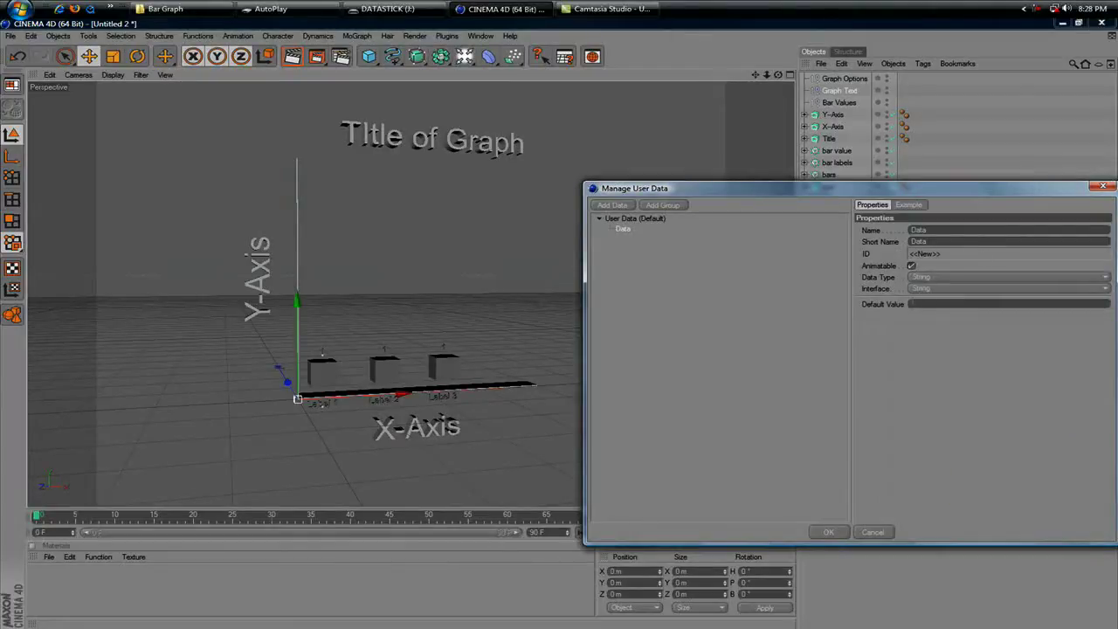
pyautogui.click(913, 303)
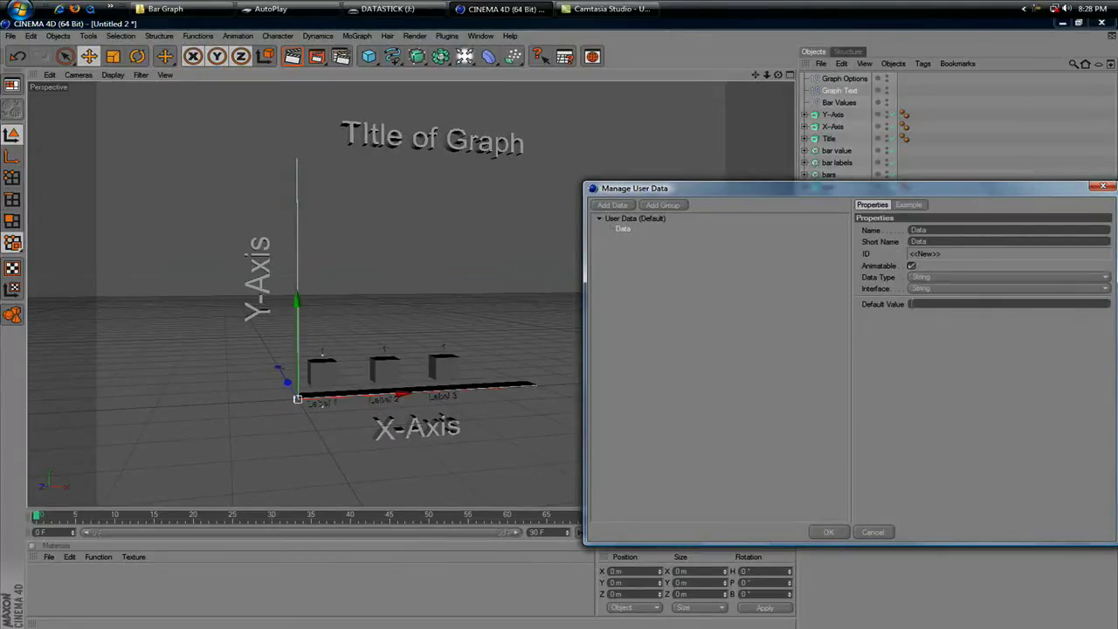
pyautogui.doubleClick(923, 230)
pyautogui.write('Graph Title')
pyautogui.click(941, 395)
# Step: Set the Graph Title default value to "Title of Graph" and accept the user data
pyautogui.click(929, 303)
pyautogui.write('Title of Graph')
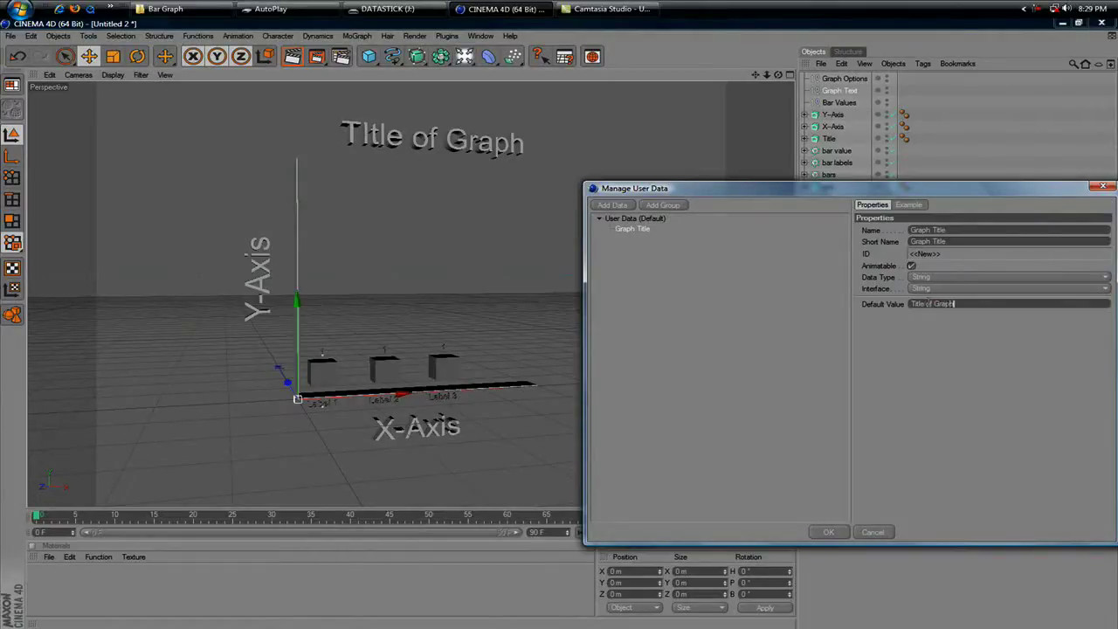
pyautogui.click(913, 387)
pyautogui.click(831, 532)
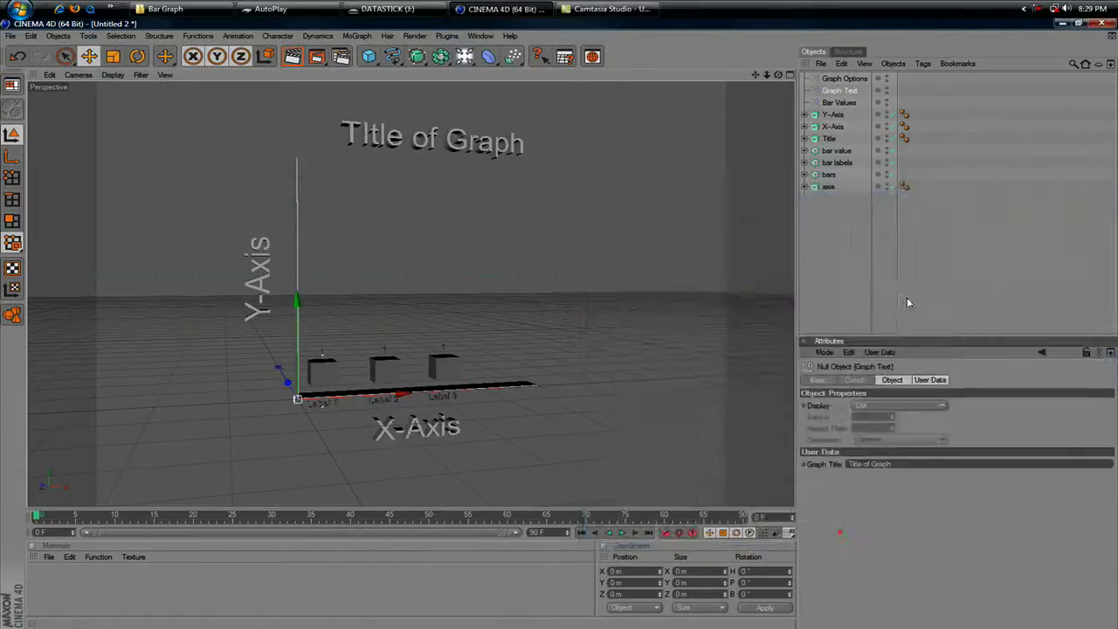
# Step: Add a String user data entry named "X-Axis" to the Graph Text null with the default value "X-Axis"
pyautogui.click(879, 352)
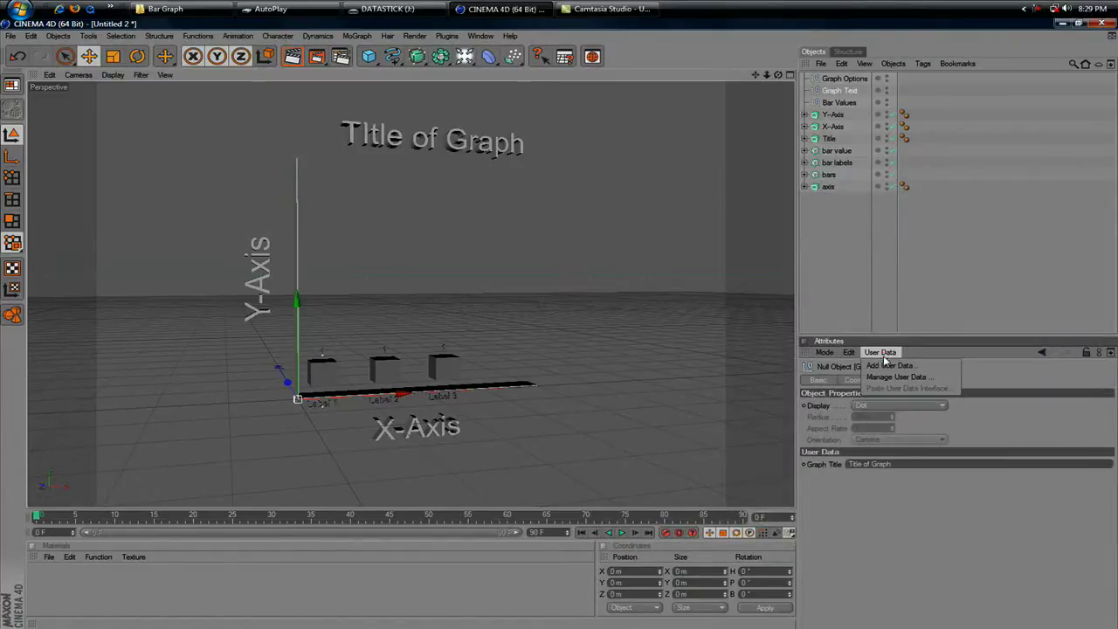
pyautogui.click(885, 365)
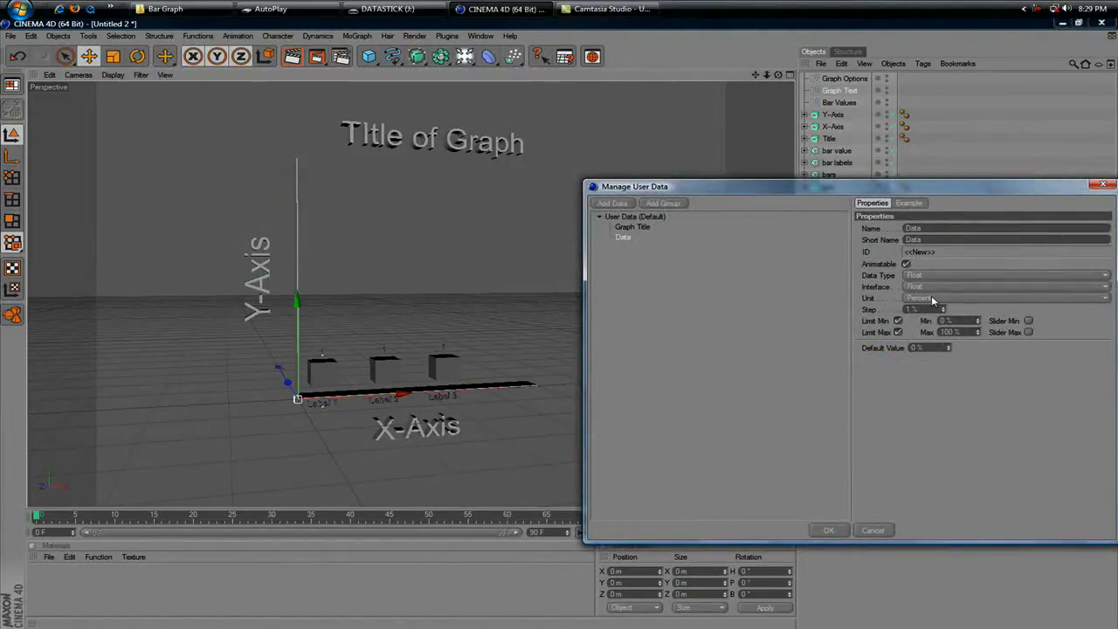
pyautogui.moveTo(926, 229); pyautogui.dragTo(809, 211)
pyautogui.write('X-Axis')
pyautogui.click(913, 276)
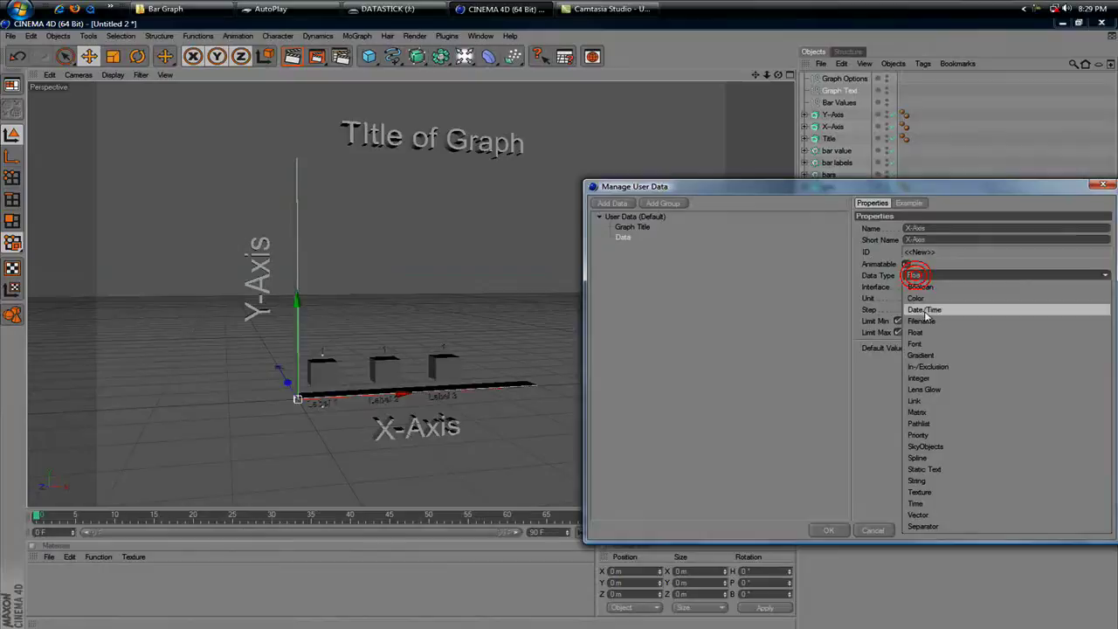
pyautogui.click(928, 481)
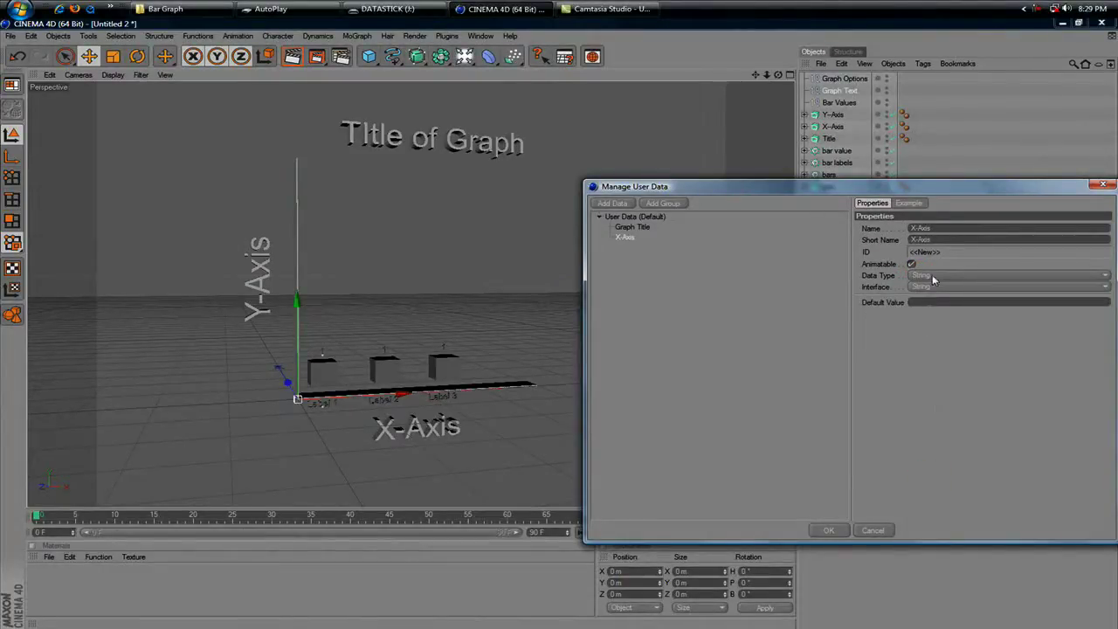
pyautogui.write('X-Axis')
pyautogui.click(919, 302)
pyautogui.click(825, 530)
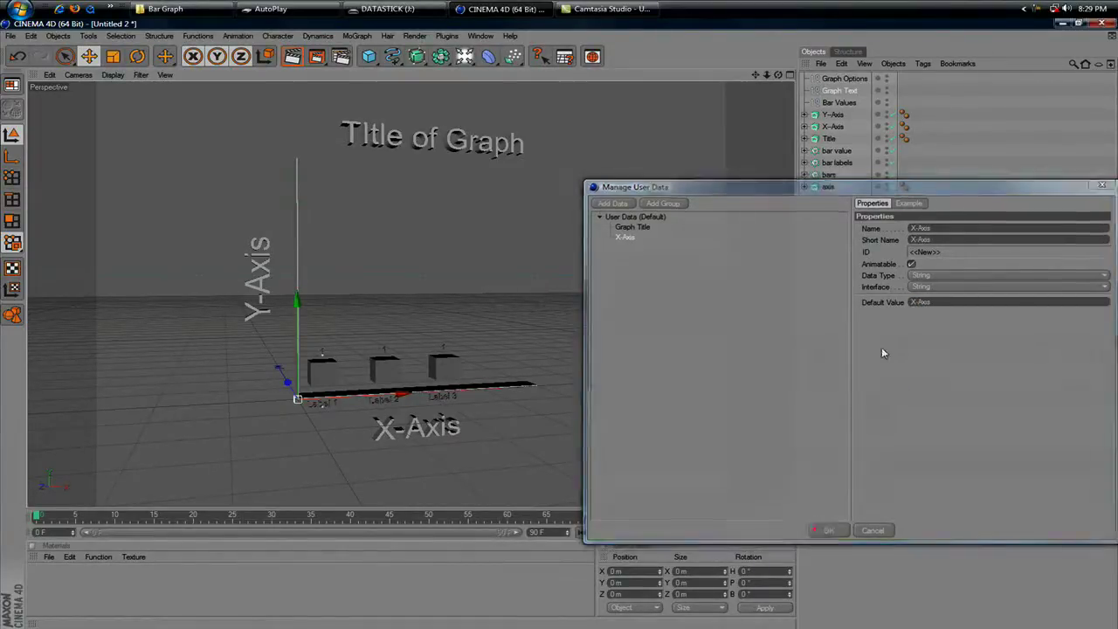
# Step: Add a String user data entry named "Y-Axis" with the default value "Y-Axis" to the Graph Text null and accept it
pyautogui.click(886, 351)
pyautogui.click(886, 365)
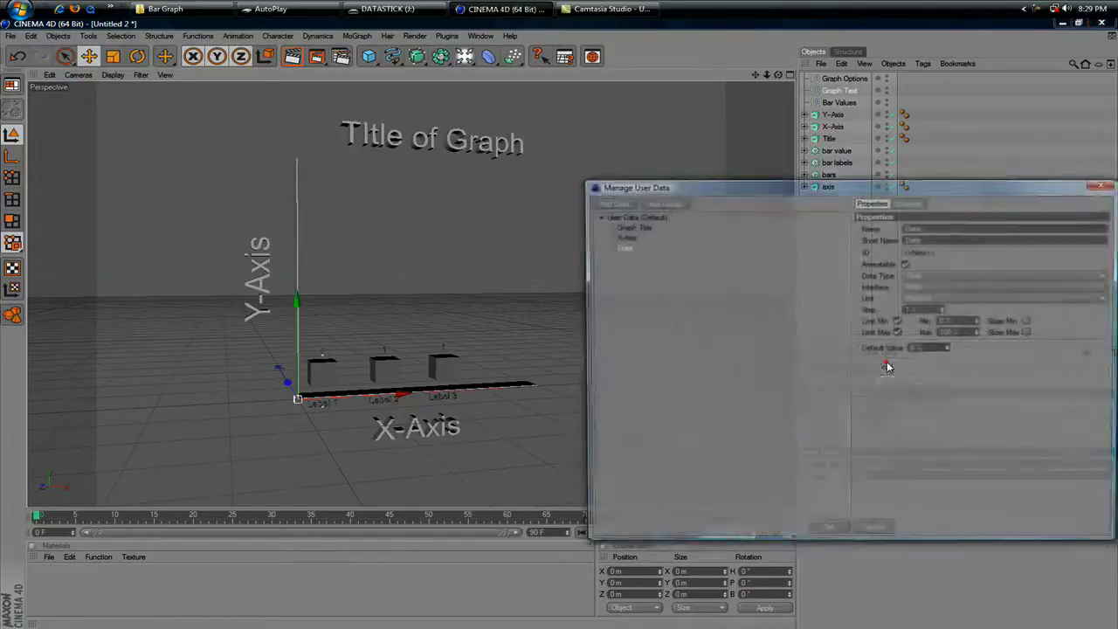
pyautogui.click(925, 278)
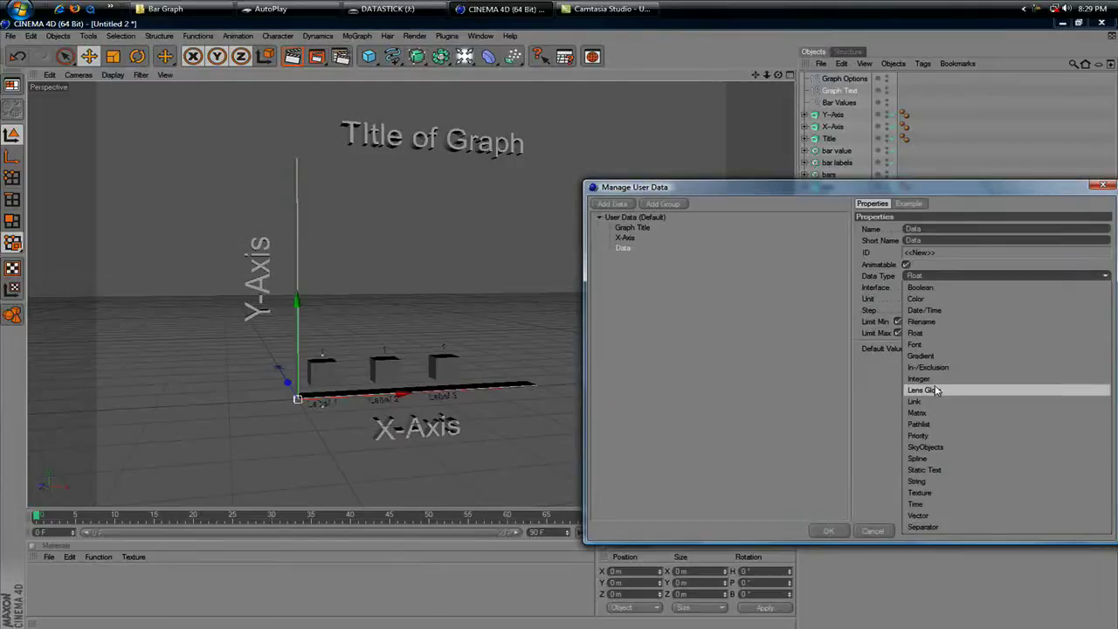
pyautogui.click(924, 480)
pyautogui.press('Tab')
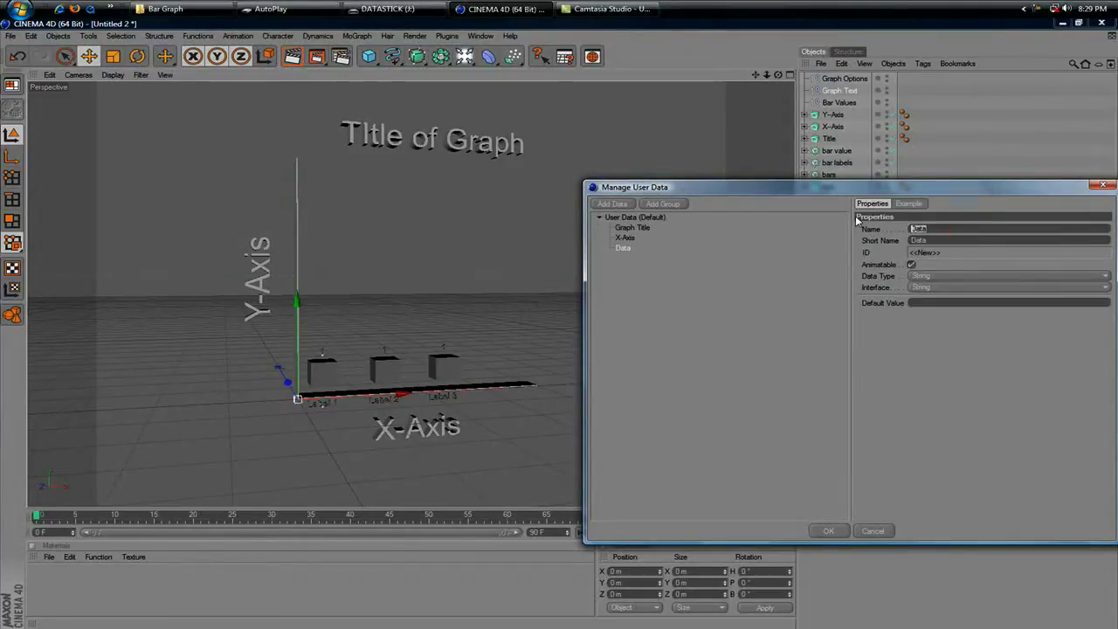
pyautogui.write('Y-Axis')
pyautogui.click(913, 302)
pyautogui.write('Y-Ax')
pyautogui.click(830, 528)
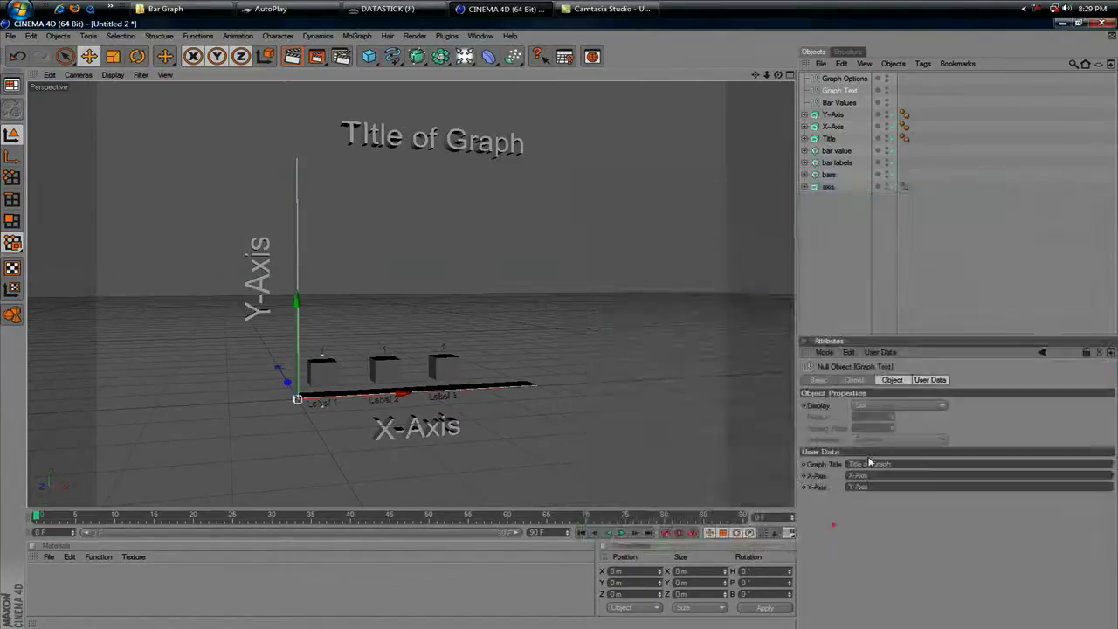
# Step: Add another user data entry to the Graph Text null and name it "Bar Label 1"
pyautogui.click(879, 352)
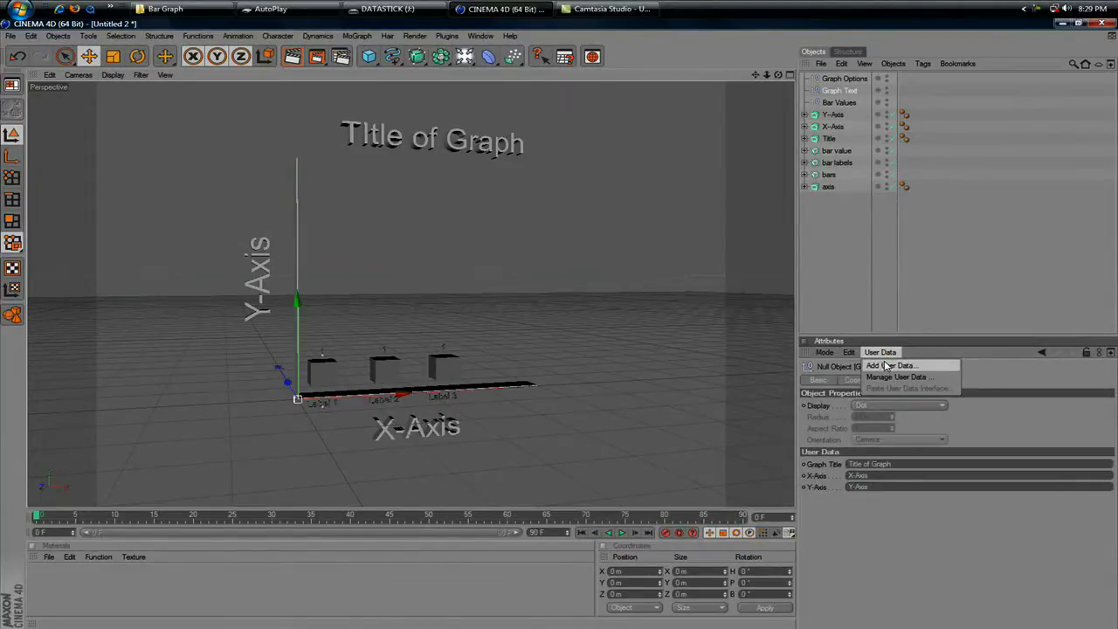
pyautogui.click(885, 365)
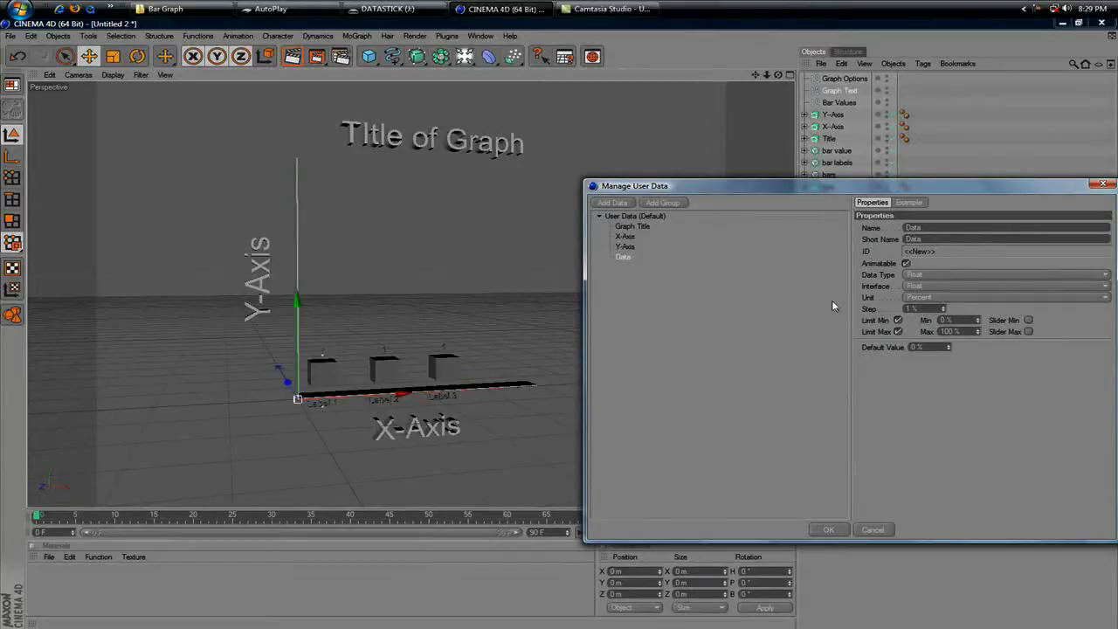
pyautogui.moveTo(624, 246)
pyautogui.mouseDown()
pyautogui.moveTo(625, 258)
pyautogui.moveTo(623, 248)
pyautogui.mouseUp()
pyautogui.click(623, 258)
pyautogui.click(952, 227)
pyautogui.doubleClick(954, 228)
pyautogui.write('BAr Label 1')
pyautogui.click(910, 227)
pyautogui.press('BackSpace')
pyautogui.write('a')
# Step: Set the Bar Label 1 data type to String with the default value "Label 1" and accept the user data
pyautogui.click(924, 274)
pyautogui.click(921, 461)
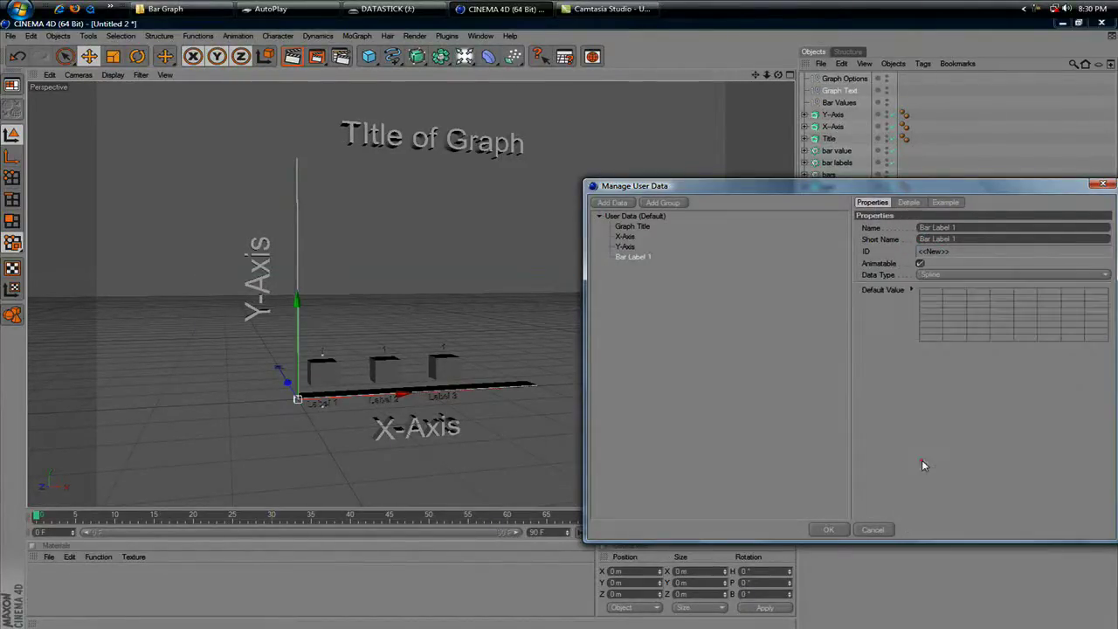
pyautogui.click(931, 274)
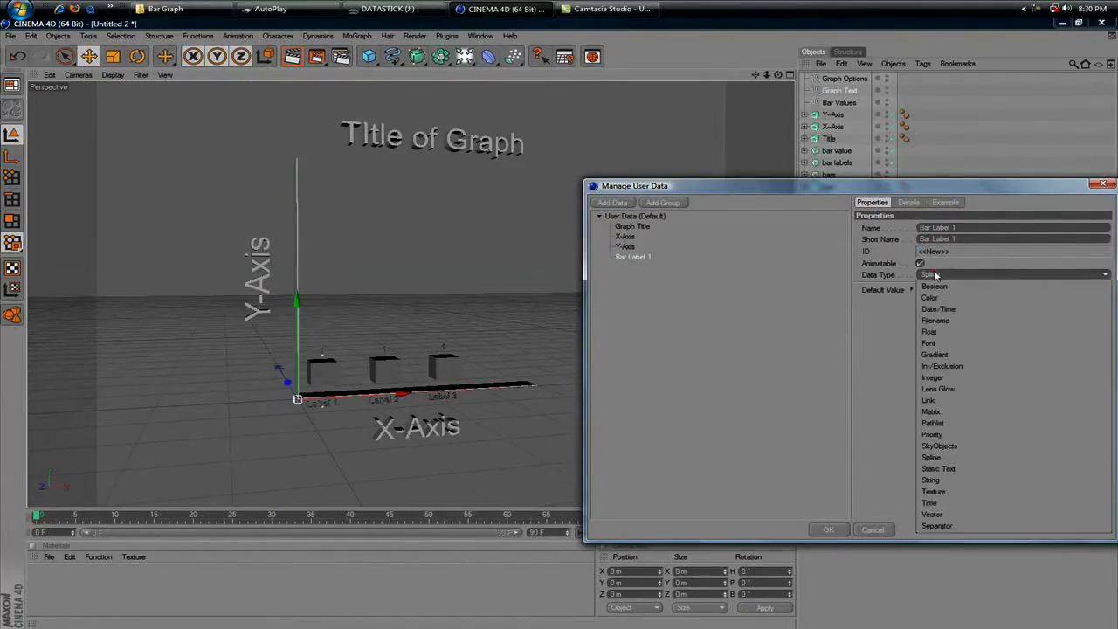
pyautogui.click(944, 480)
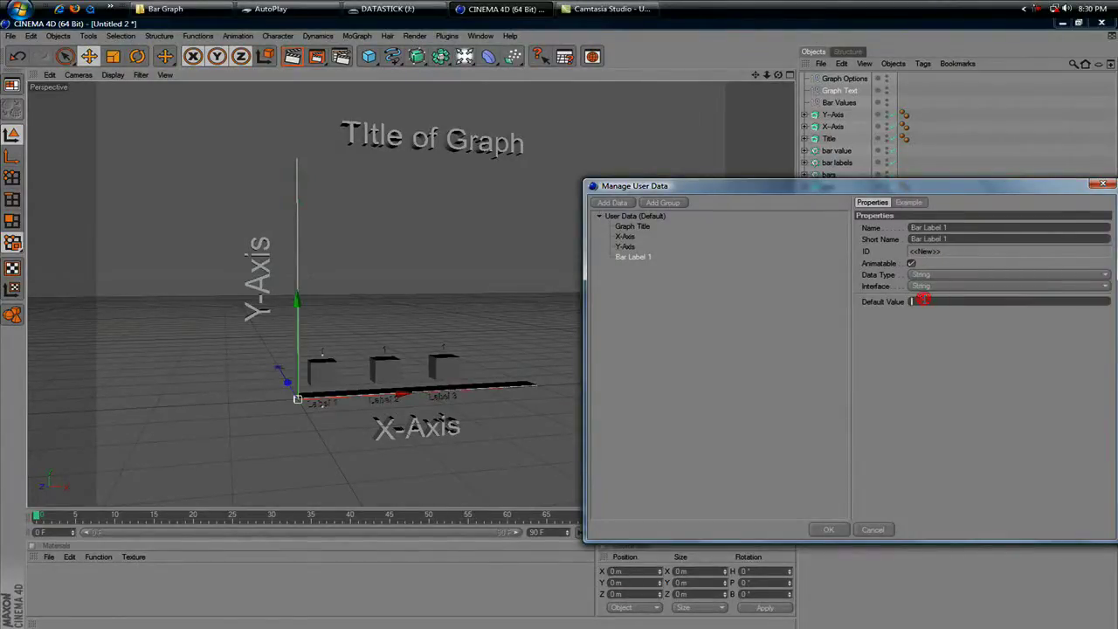
pyautogui.write('Label 1')
pyautogui.click(824, 528)
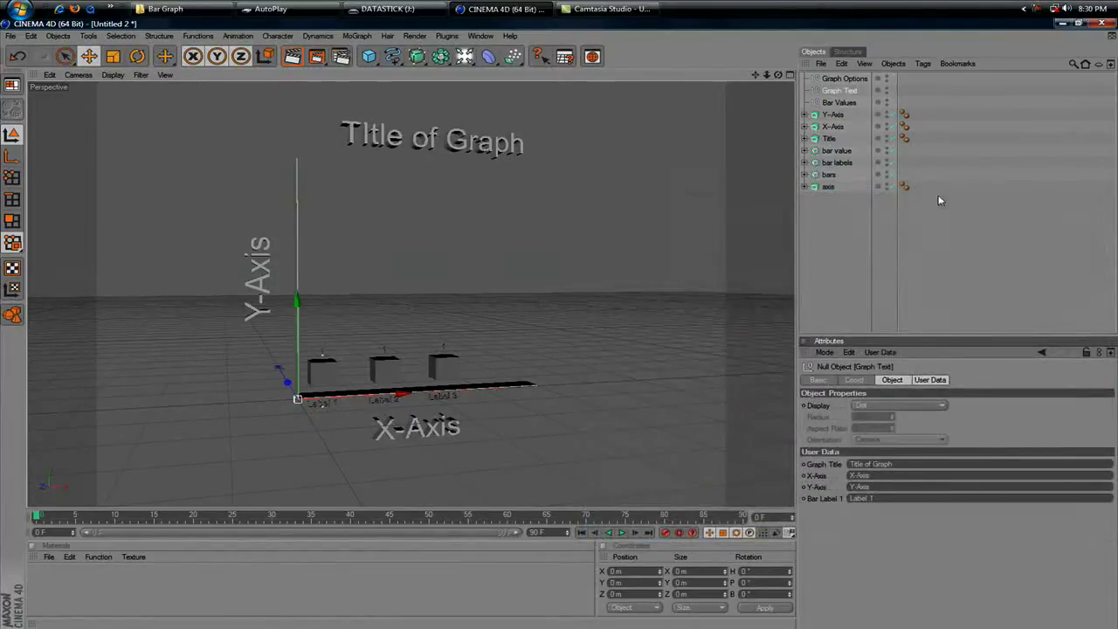
# Step: Add a String user data entry named "Bar Value 2" with the default value "Label 2" to the Graph Text null
pyautogui.click(879, 352)
pyautogui.click(886, 361)
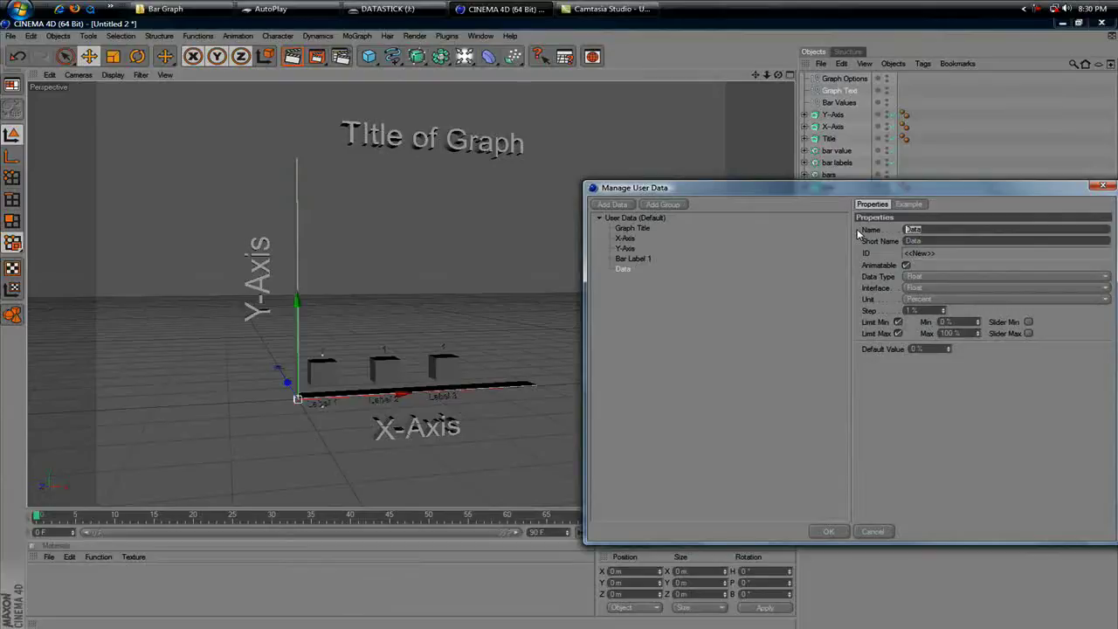
pyautogui.write('Bar Value 2')
pyautogui.click(943, 278)
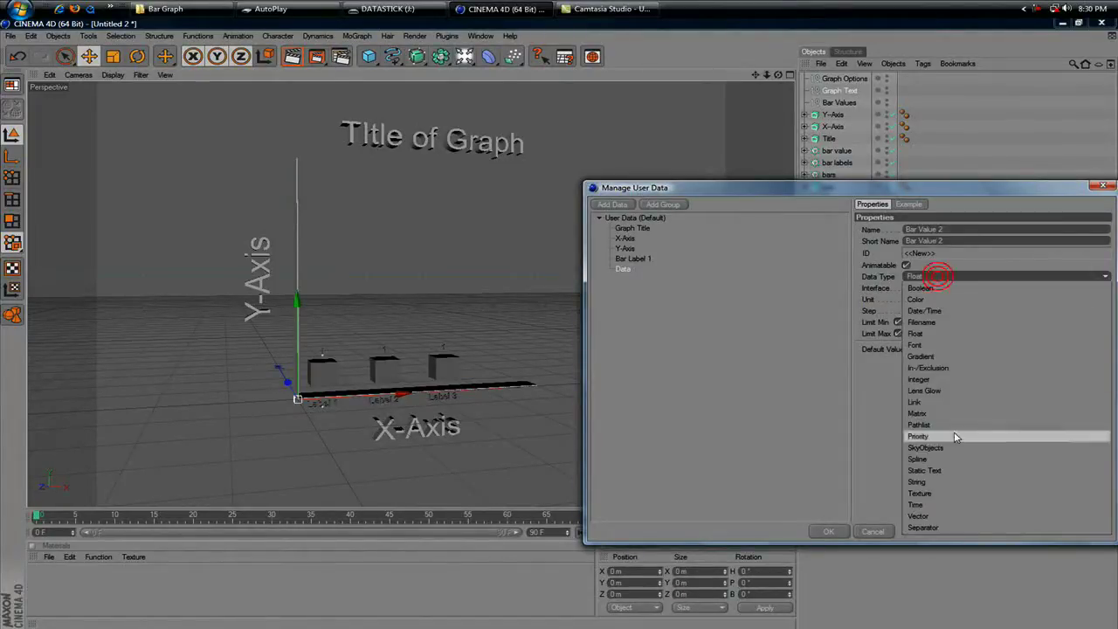
pyautogui.click(952, 483)
pyautogui.click(925, 303)
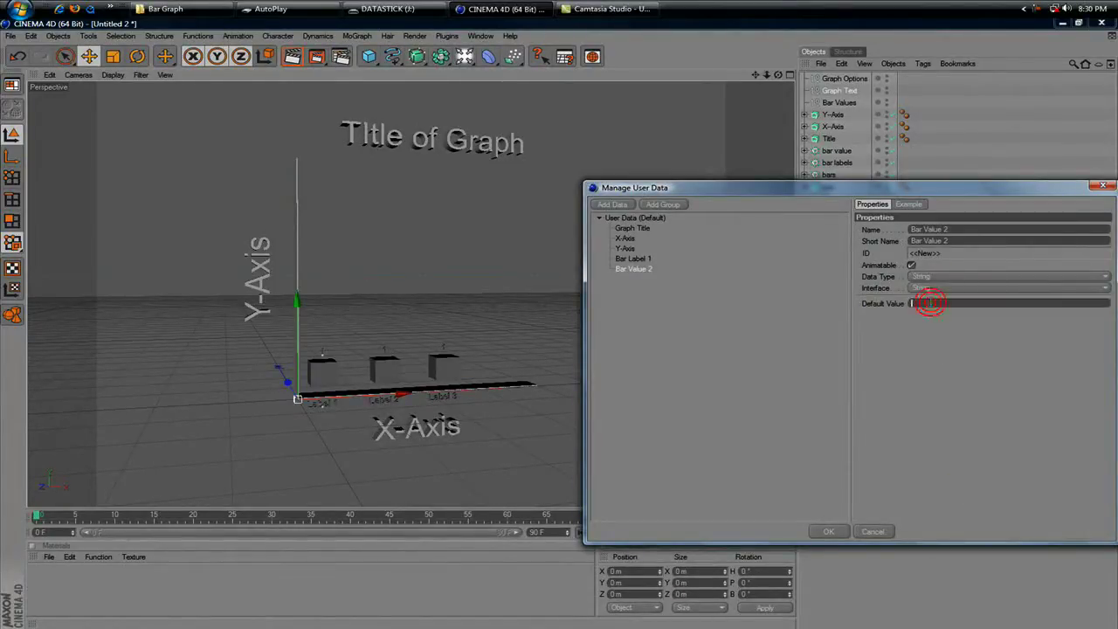
pyautogui.write('Label 2')
pyautogui.click(830, 531)
# Step: Add a String user data entry named "Bar Value 3" with the default value "Value 3" to the Graph Text null
pyautogui.click(880, 352)
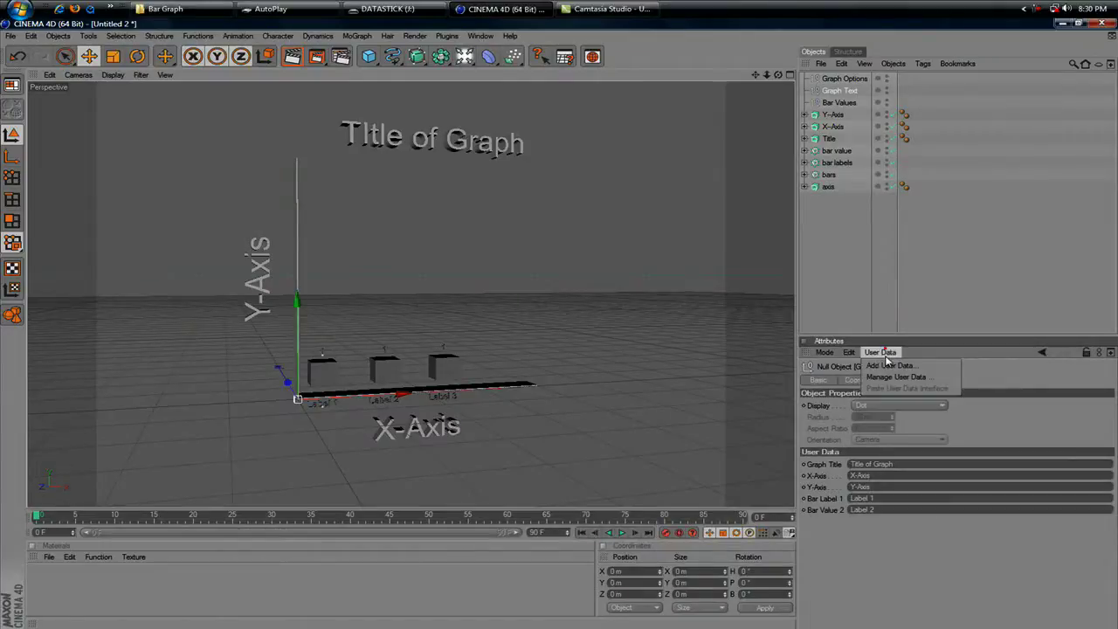
pyautogui.click(886, 366)
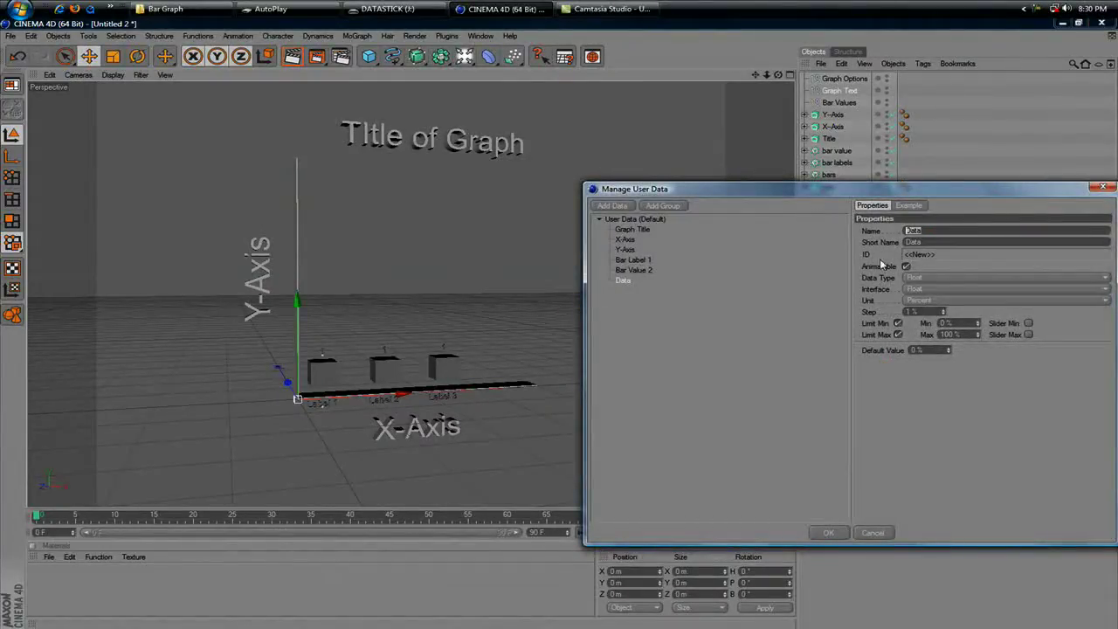
pyautogui.click(915, 278)
pyautogui.click(923, 484)
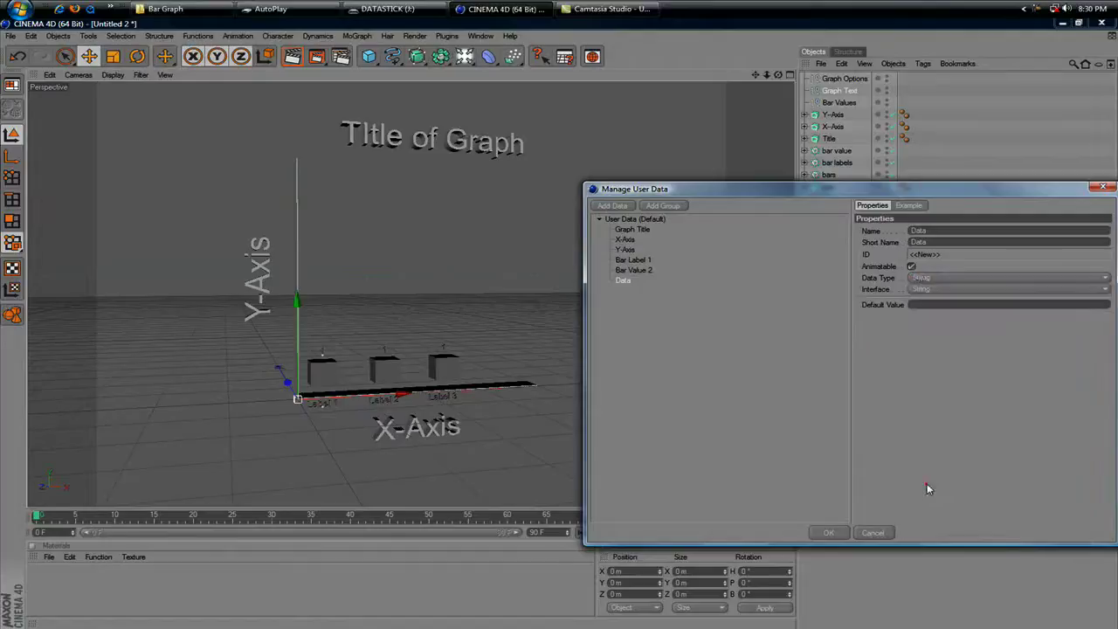
pyautogui.write('Bar Value 3')
pyautogui.click(930, 303)
pyautogui.write('Value 3')
# Step: Change the third bar entry's default value to "Label 3" and rename the entry "Bar Label 3"
pyautogui.doubleClick(921, 304)
pyautogui.write('Label 3')
pyautogui.moveTo(941, 229); pyautogui.dragTo(923, 230)
pyautogui.write('Label')
pyautogui.press('Tab')
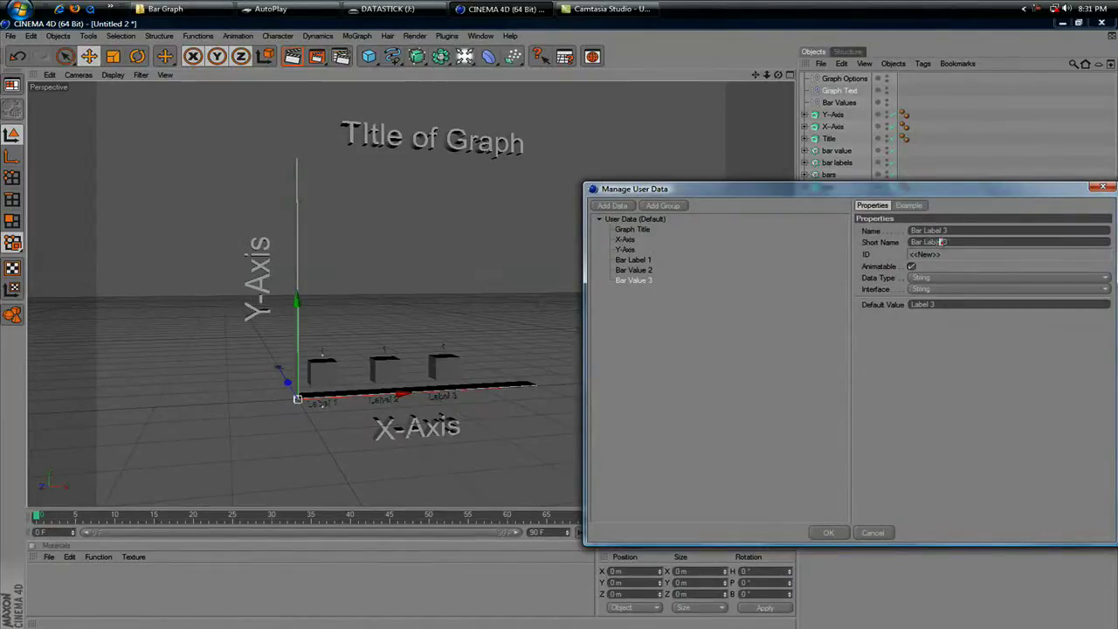
# Step: Change both the name and short name of the second bar entry to "Bar Label 2" and accept the user data
pyautogui.click(633, 270)
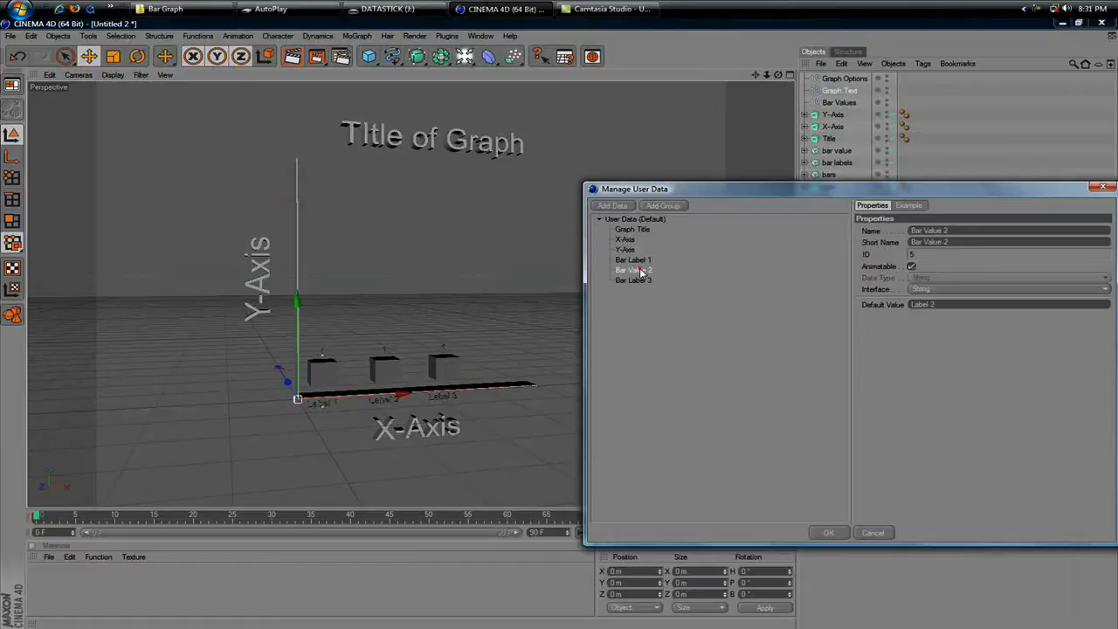
pyautogui.doubleClick(928, 230)
pyautogui.write('Label')
pyautogui.doubleClick(927, 241)
pyautogui.write('Label')
pyautogui.click(827, 532)
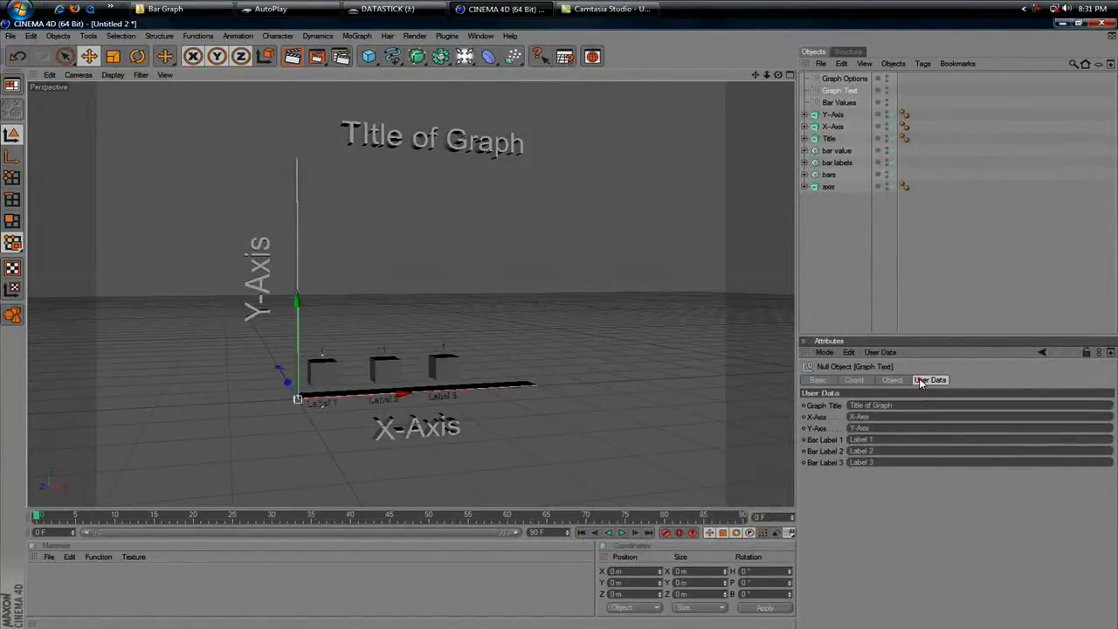
# Step: Add one more user data entry to the Graph Text null below Bar Label 3 and select it for editing
pyautogui.click(877, 351)
pyautogui.click(872, 365)
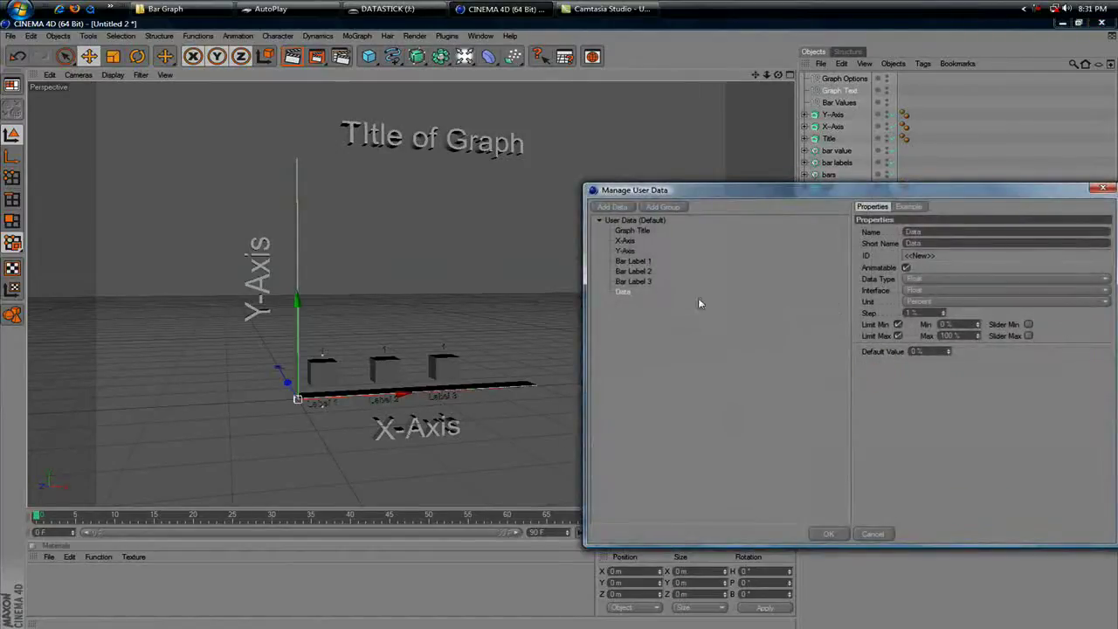
pyautogui.click(677, 323)
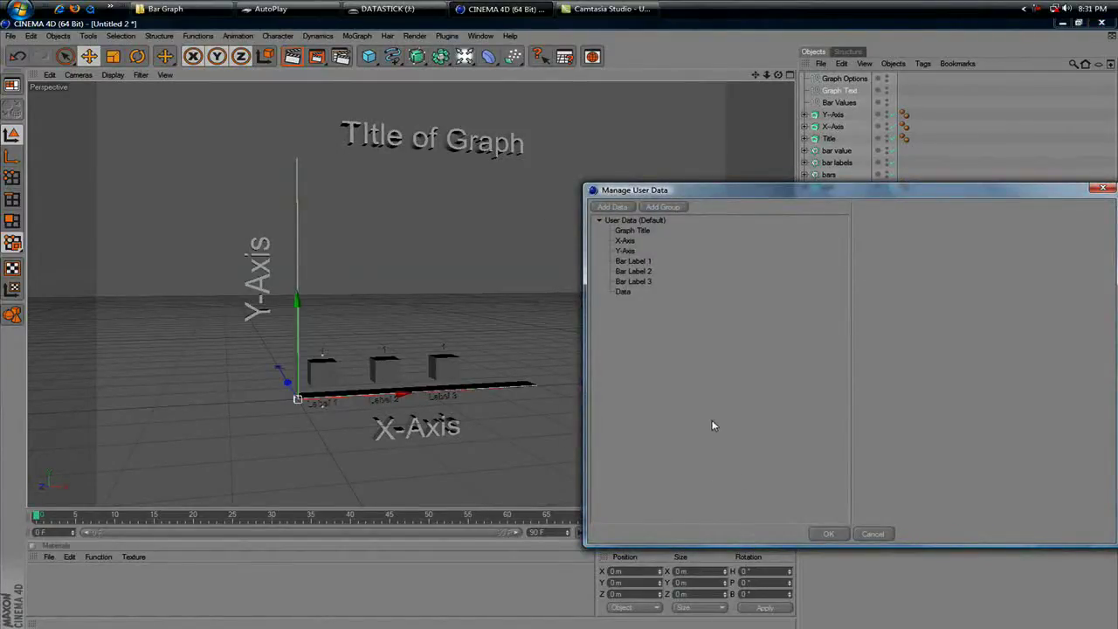
pyautogui.click(623, 292)
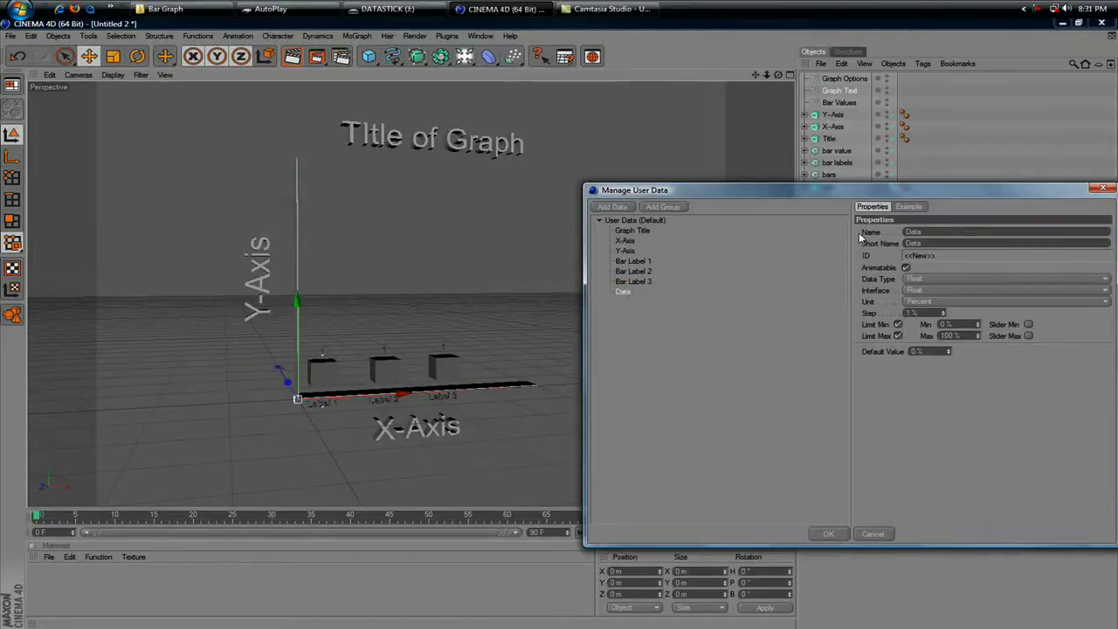
pyautogui.click(617, 207)
pyautogui.rightClick(624, 302)
pyautogui.click(643, 333)
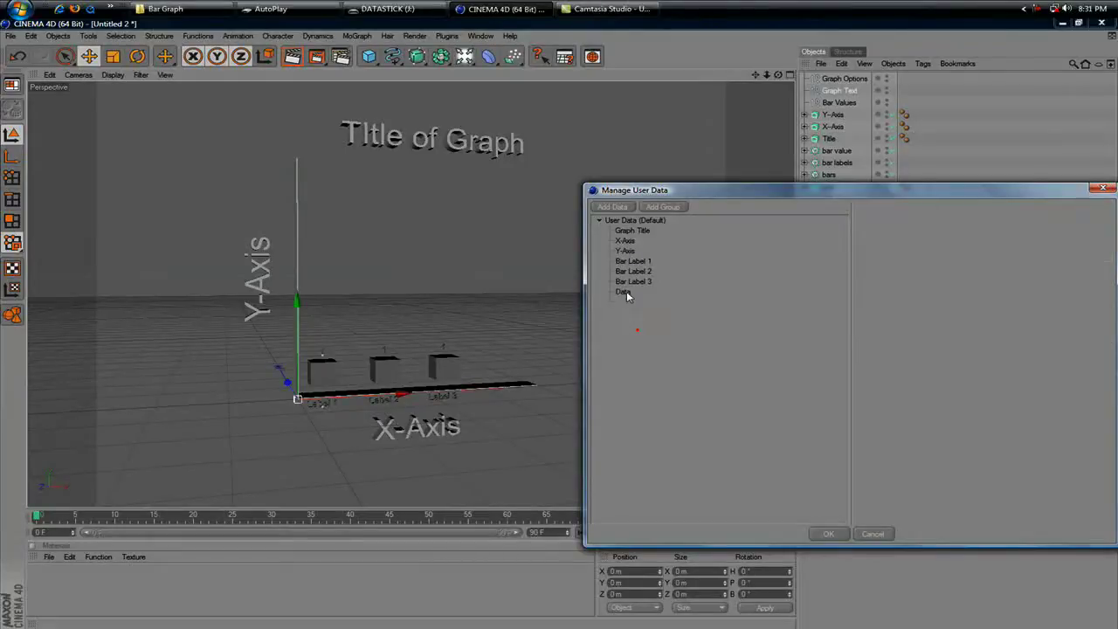
# Step: Set the data type of the unnamed entry below Bar Label 3 to Font and accept the user data
pyautogui.click(624, 291)
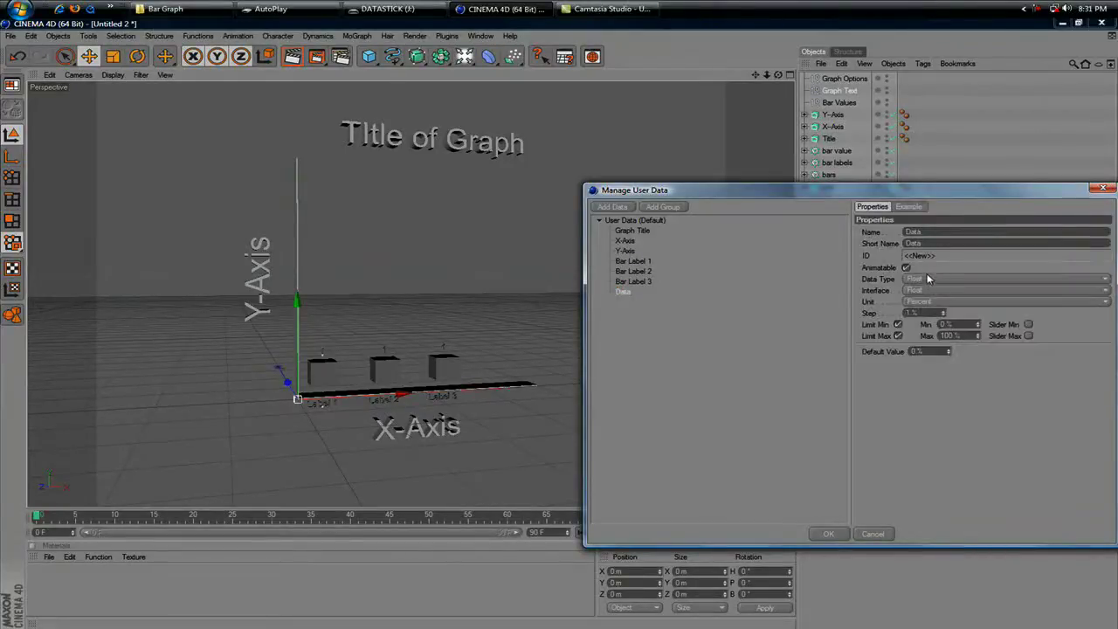
pyautogui.click(927, 277)
pyautogui.click(941, 346)
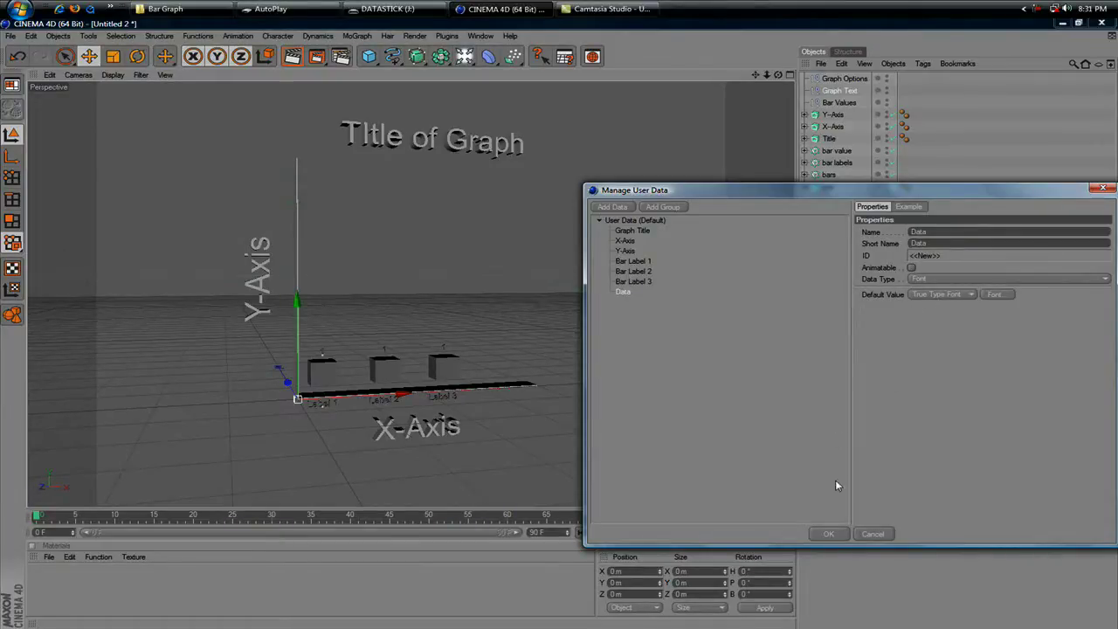
pyautogui.click(838, 533)
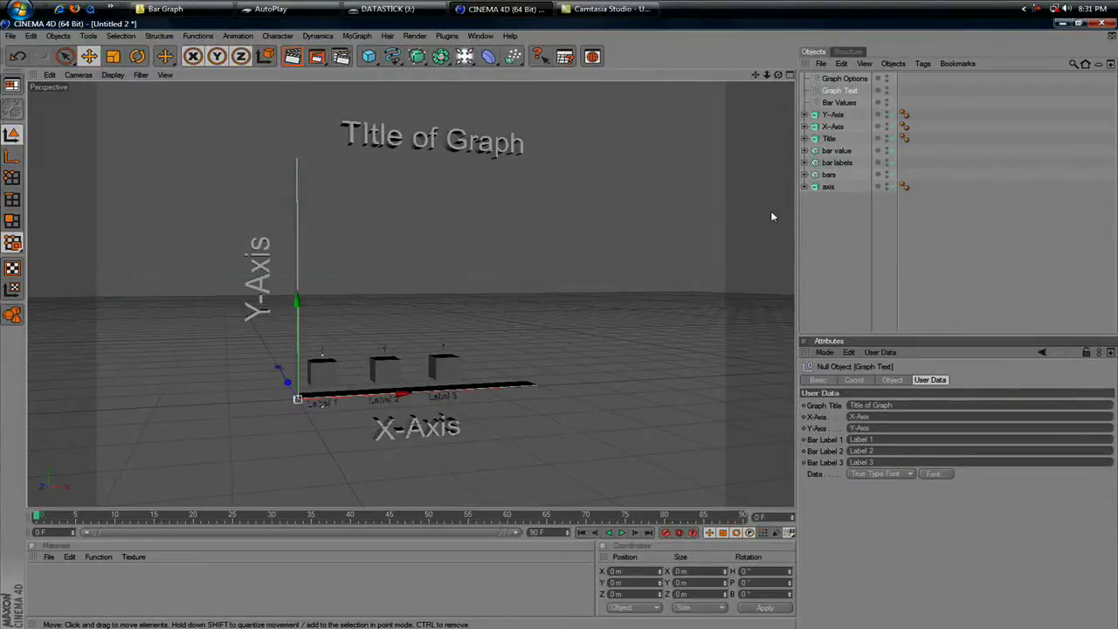
# Step: Add an Integer user data entry named "Bar Value 1" to the Bar Values null
pyautogui.click(836, 104)
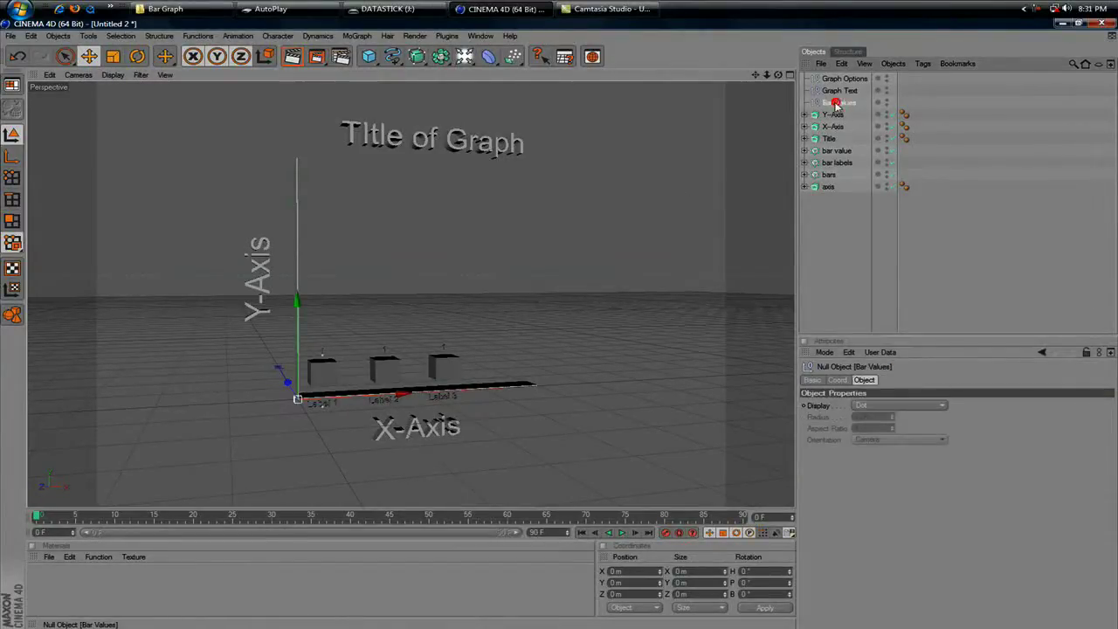
pyautogui.click(921, 64)
pyautogui.click(923, 65)
pyautogui.click(880, 352)
pyautogui.click(886, 366)
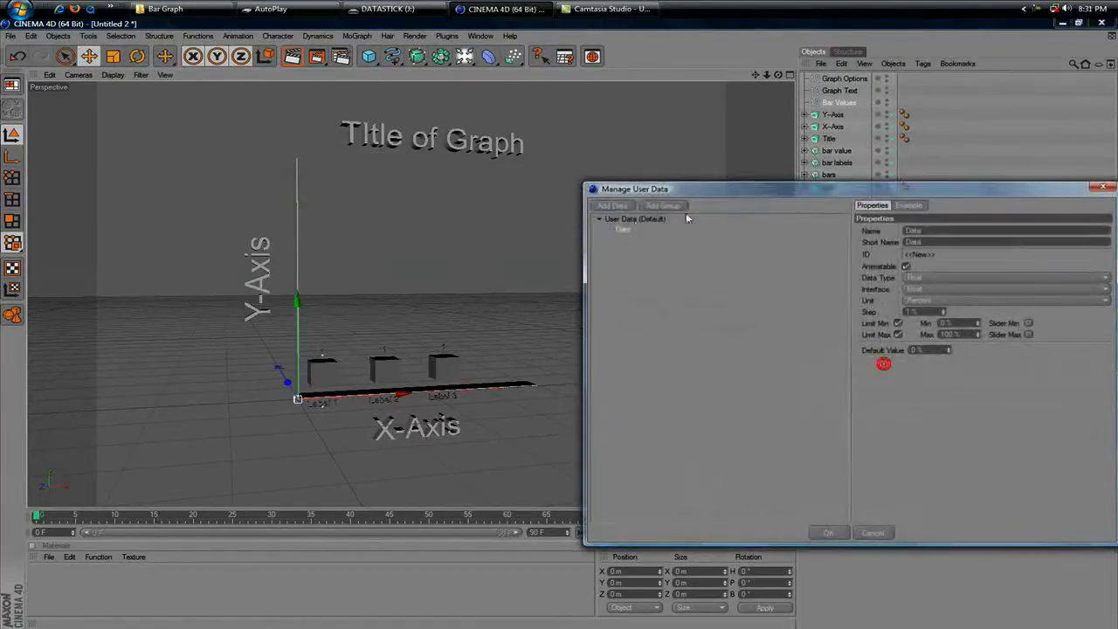
pyautogui.click(622, 228)
pyautogui.doubleClick(912, 230)
pyautogui.write('Bar Value 1')
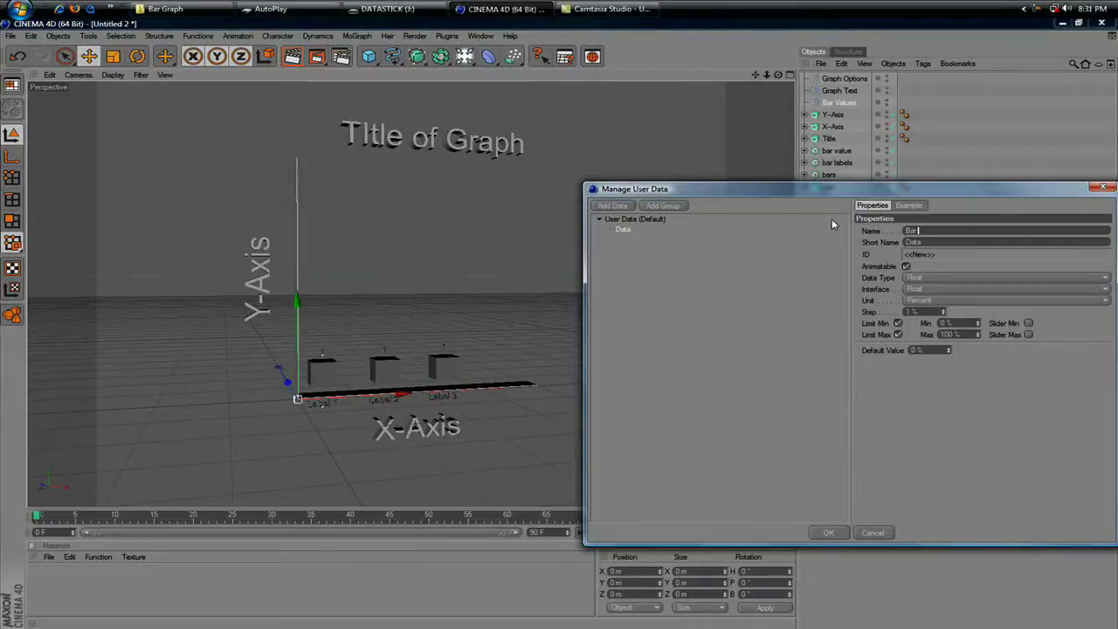
pyautogui.click(921, 278)
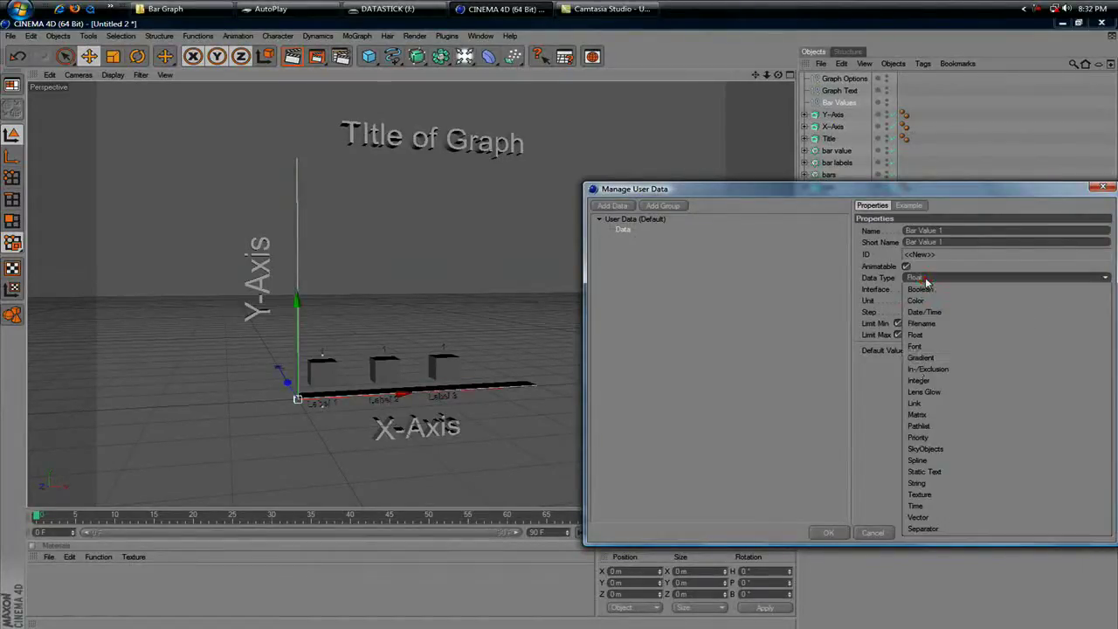
pyautogui.click(918, 382)
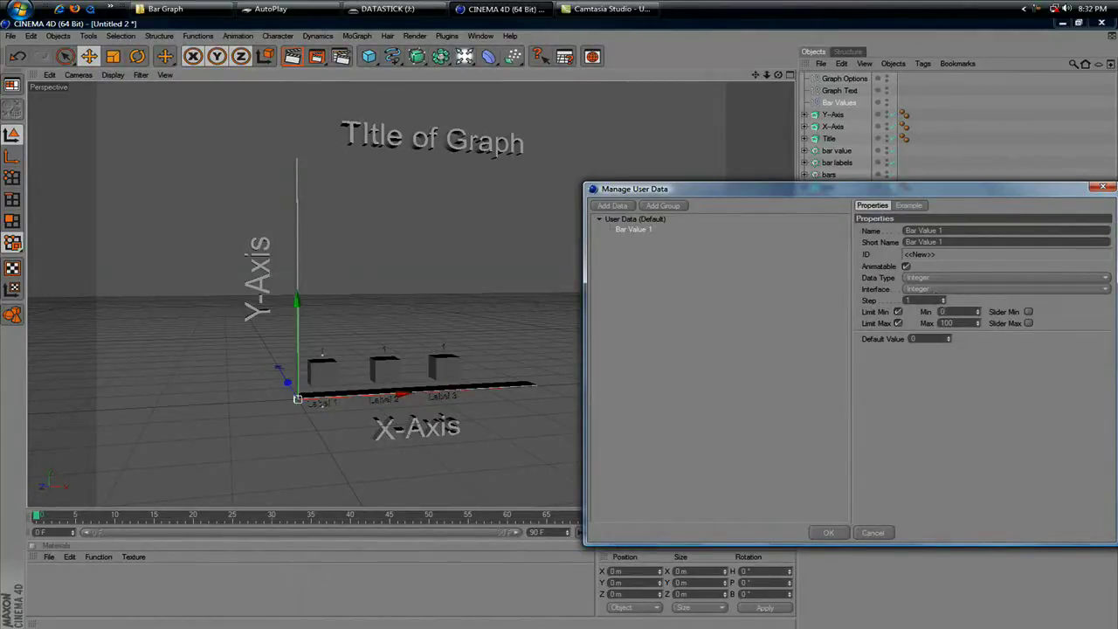
# Step: Set Bar Value 1 to a minimum of 1, a maximum of 1000 and a default of 1, and accept it
pyautogui.click(951, 322)
pyautogui.write('1000')
pyautogui.click(831, 533)
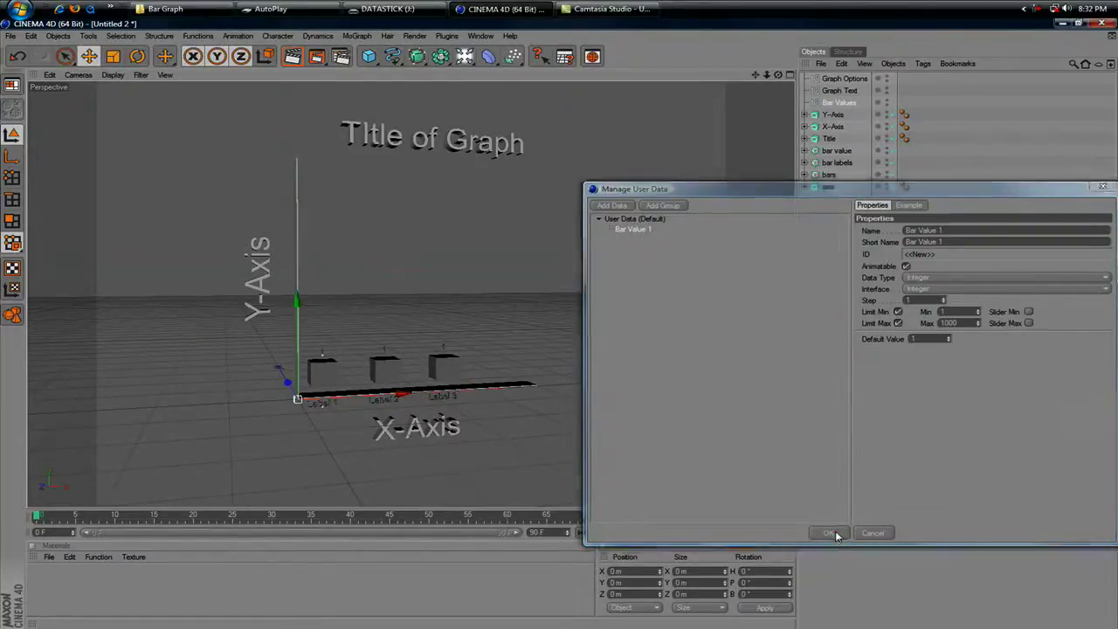
# Step: Add an Integer user data entry named "Bar Value 2" with a default value of 1 to the Bar Values null
pyautogui.click(880, 352)
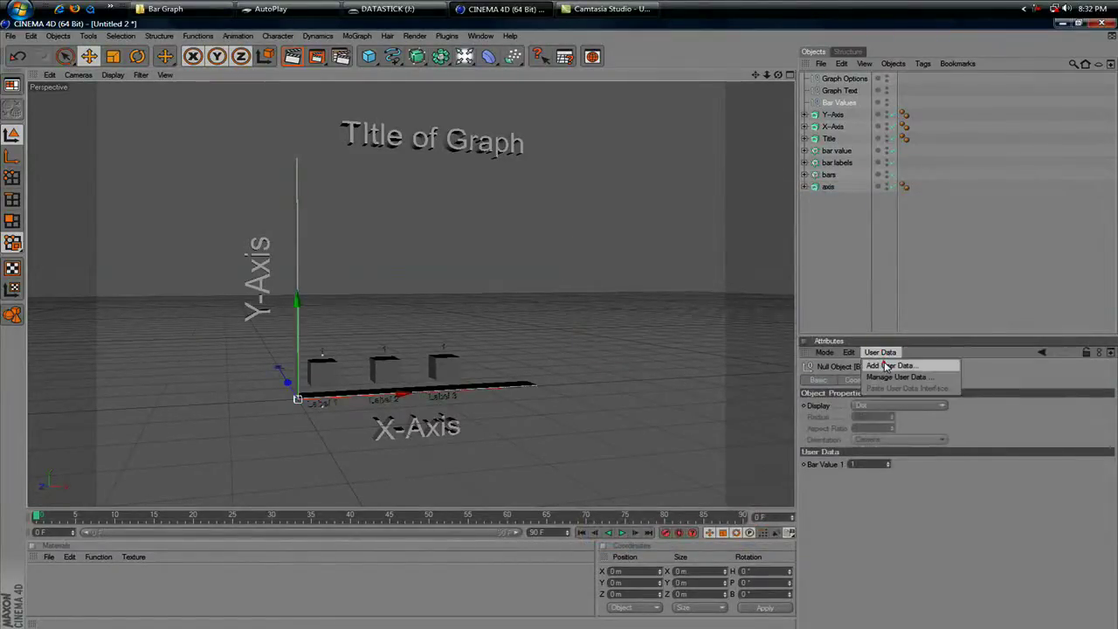
pyautogui.click(888, 365)
pyautogui.click(942, 276)
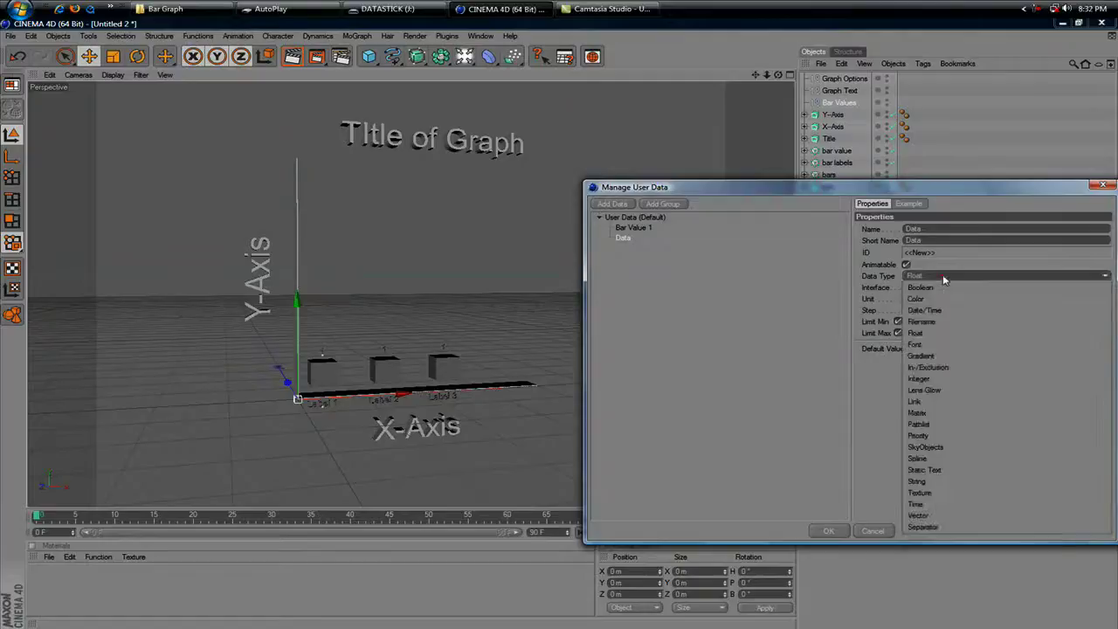
pyautogui.click(942, 371)
pyautogui.moveTo(925, 229); pyautogui.dragTo(820, 203)
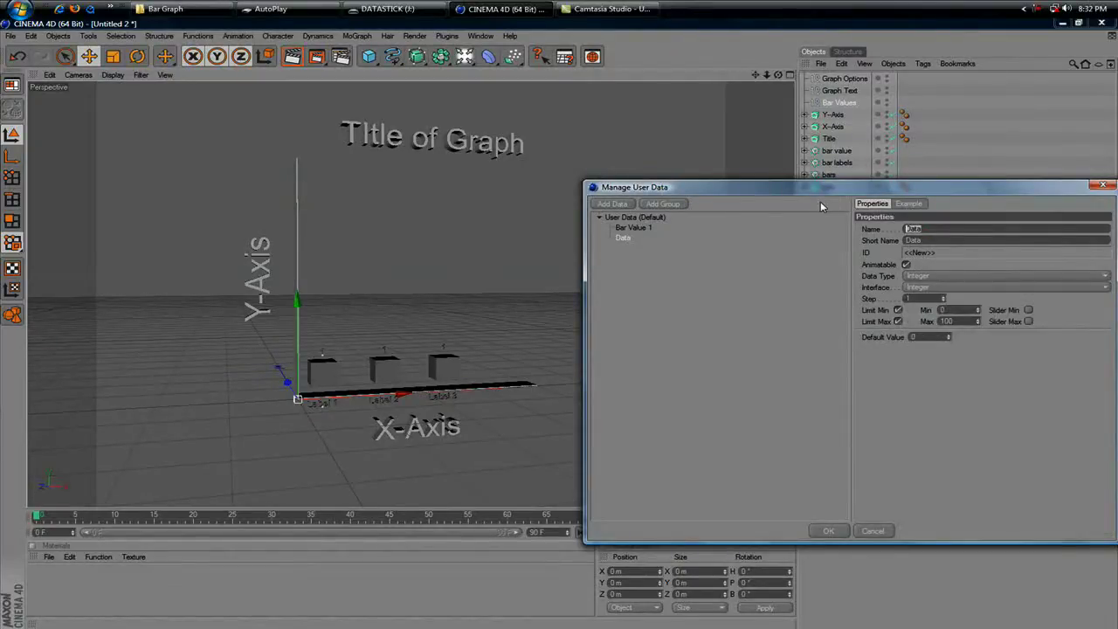
pyautogui.write('Bar Value 2')
pyautogui.press('Return')
pyautogui.click(953, 384)
pyautogui.click(977, 307)
pyautogui.click(831, 530)
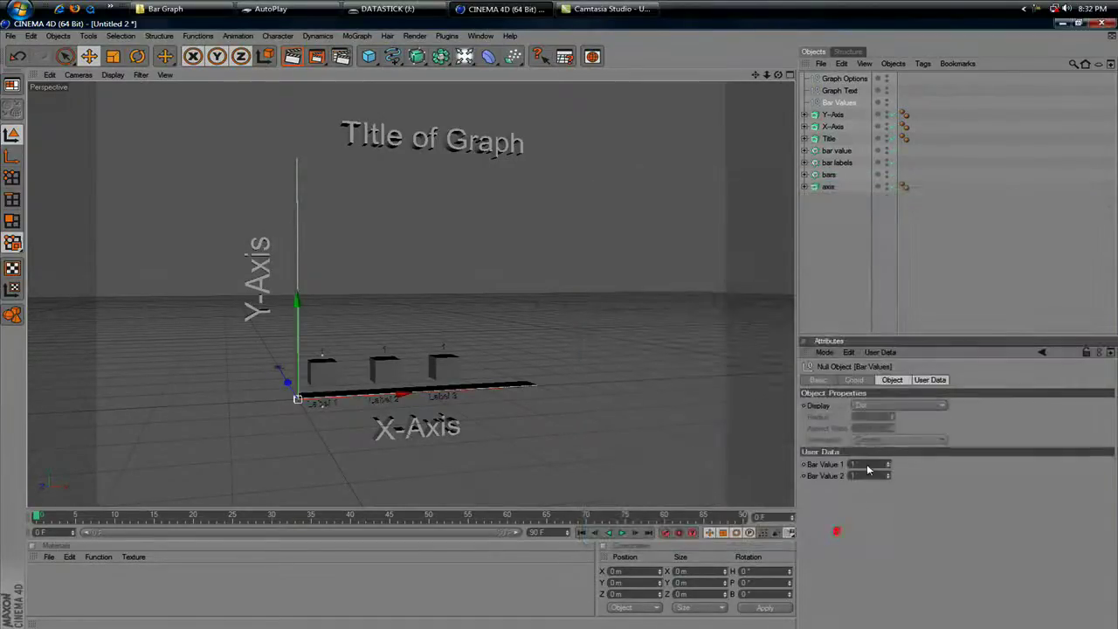
# Step: Add an Integer user data entry named "Bar Value 3" with a default value of 1 to the Bar Values null
pyautogui.click(880, 352)
pyautogui.click(882, 367)
pyautogui.write('Bar Va')
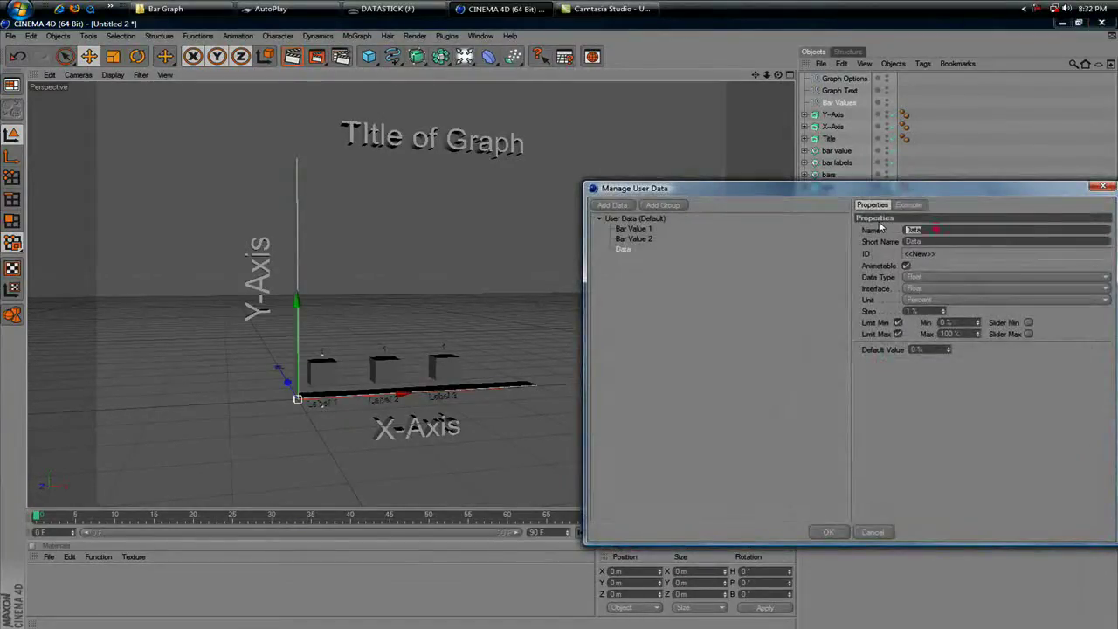
pyautogui.write('lue 3')
pyautogui.click(933, 278)
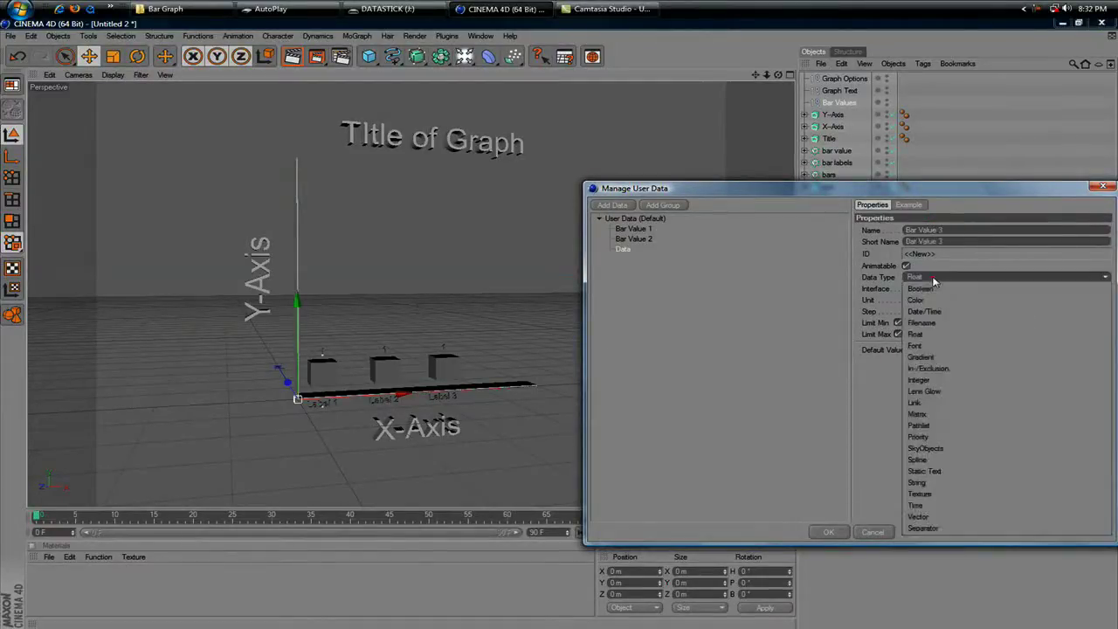
pyautogui.click(931, 381)
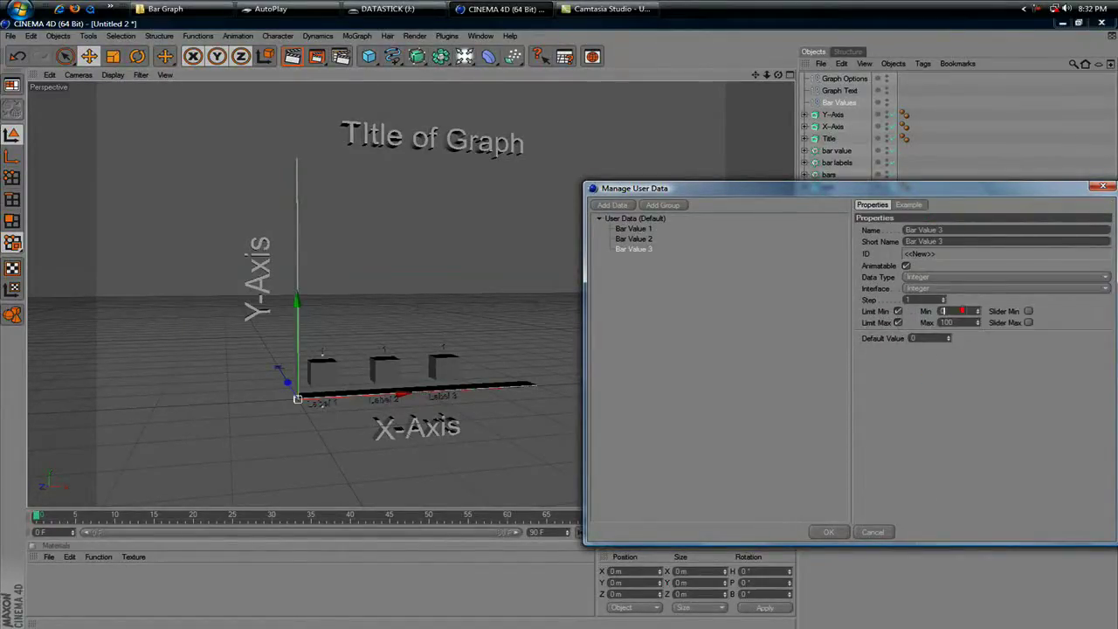
pyautogui.press('Tab')
pyautogui.click(821, 529)
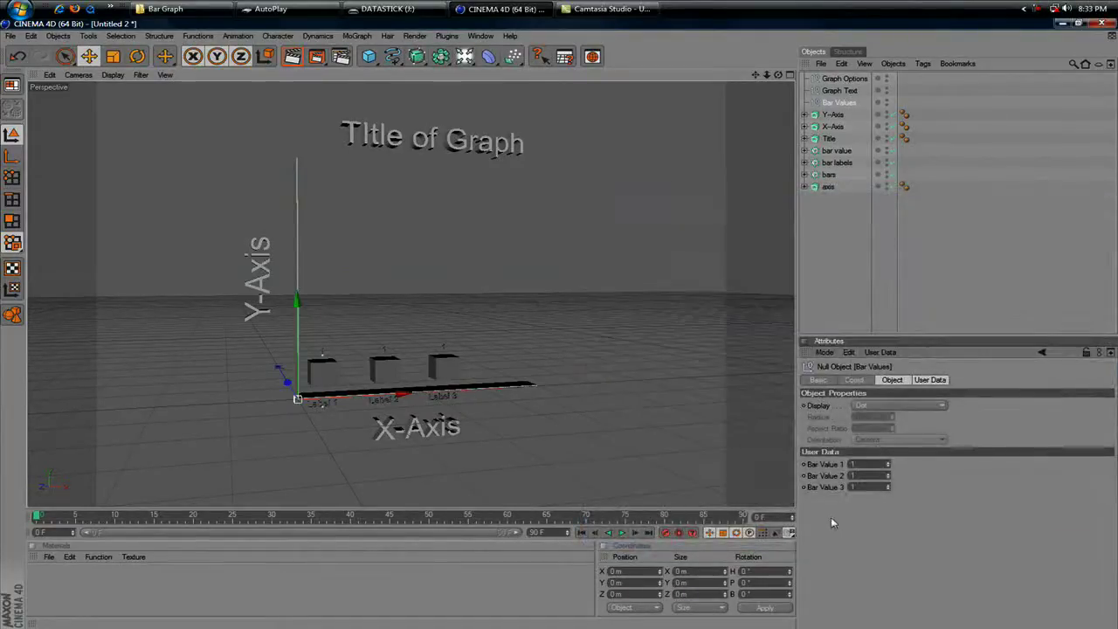